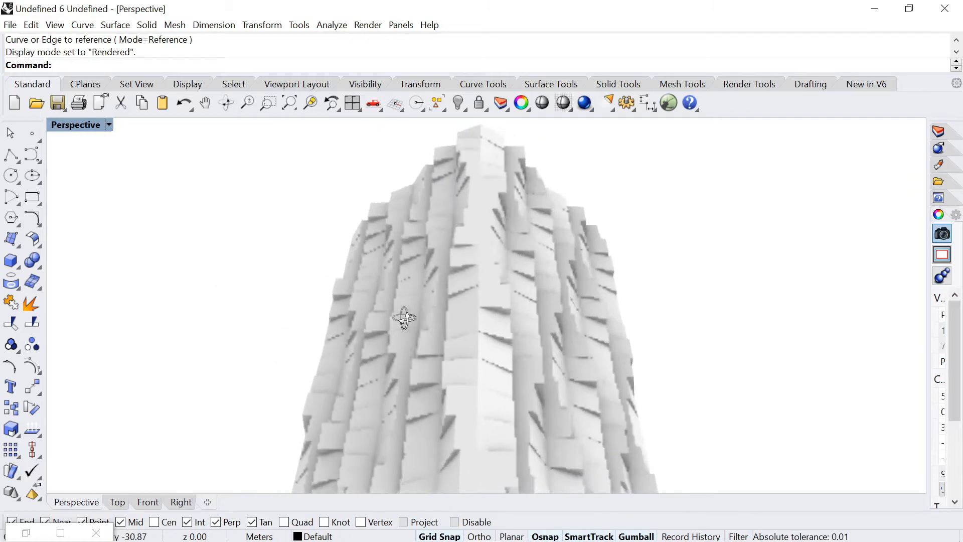
scroll(525, 325, up, 2)
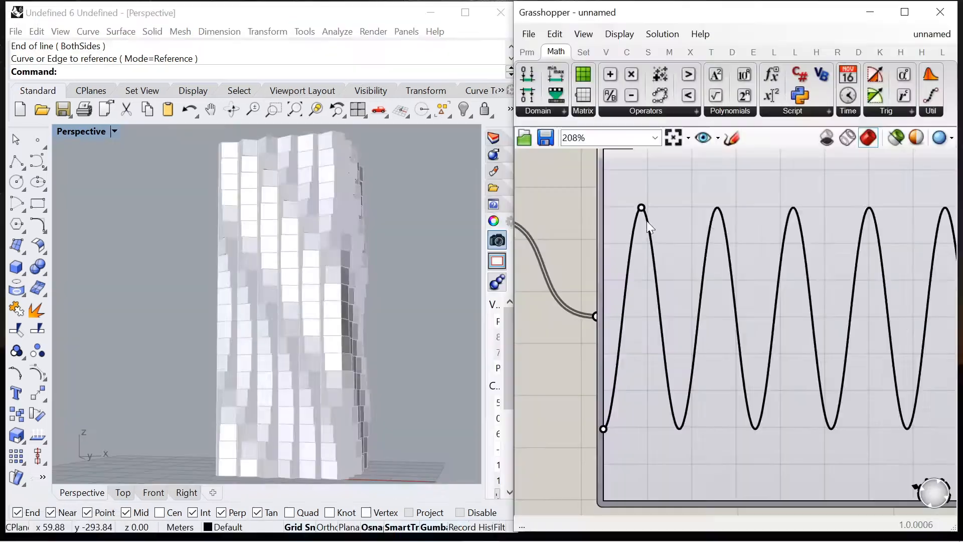
drag(646, 221, 625, 206)
right_drag(351, 306, 330, 306)
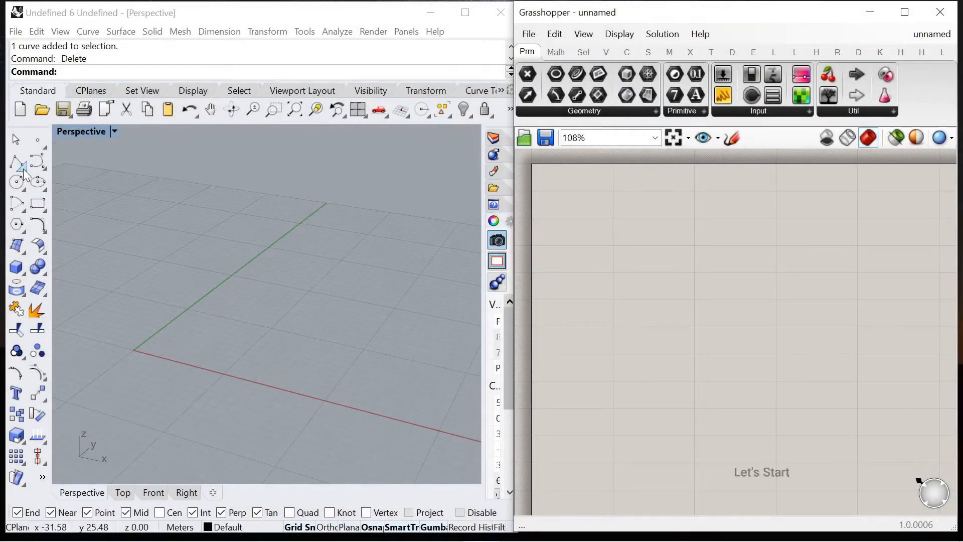
Draw a single straight line from the origin along the red X axis
click(24, 173)
click(53, 167)
click(151, 346)
scroll(340, 386, up, 2)
click(350, 402)
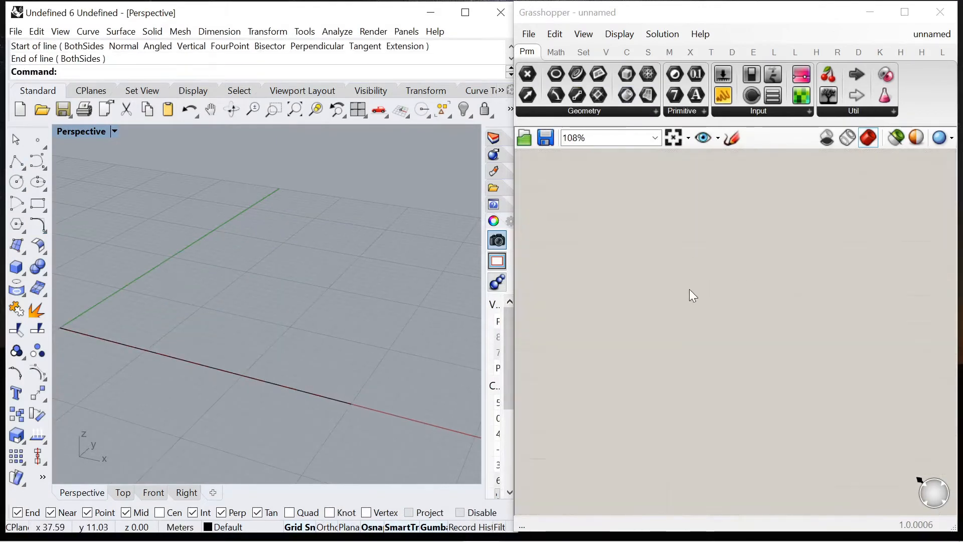
Add a Curve parameter to the Grasshopper canvas and reference the drawn line in it
double_click(645, 267)
text(curve)
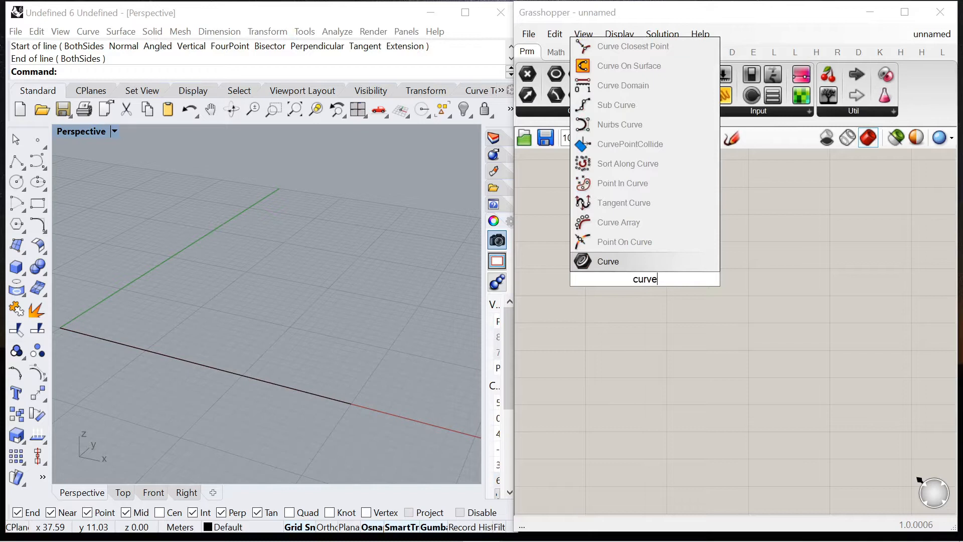
key(Return)
right_click(584, 270)
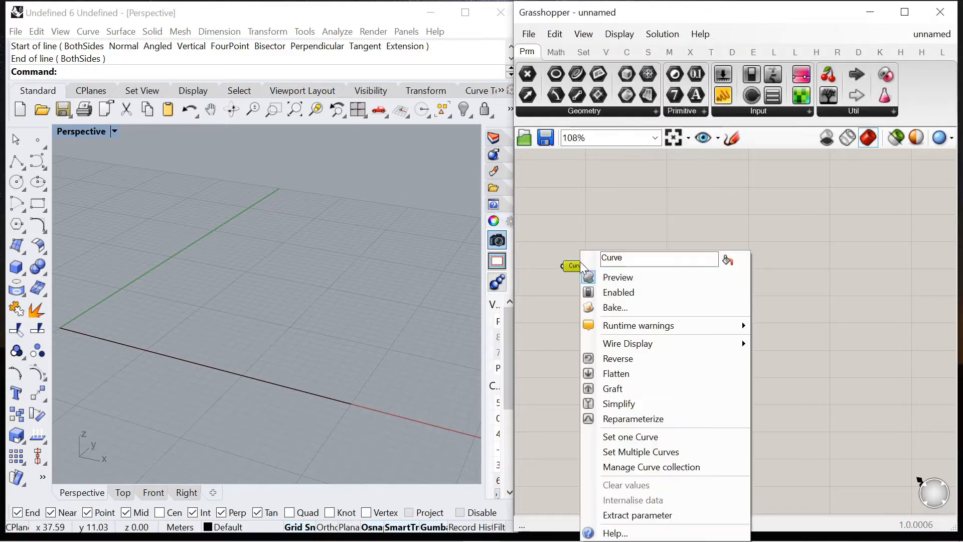
click(627, 434)
click(202, 374)
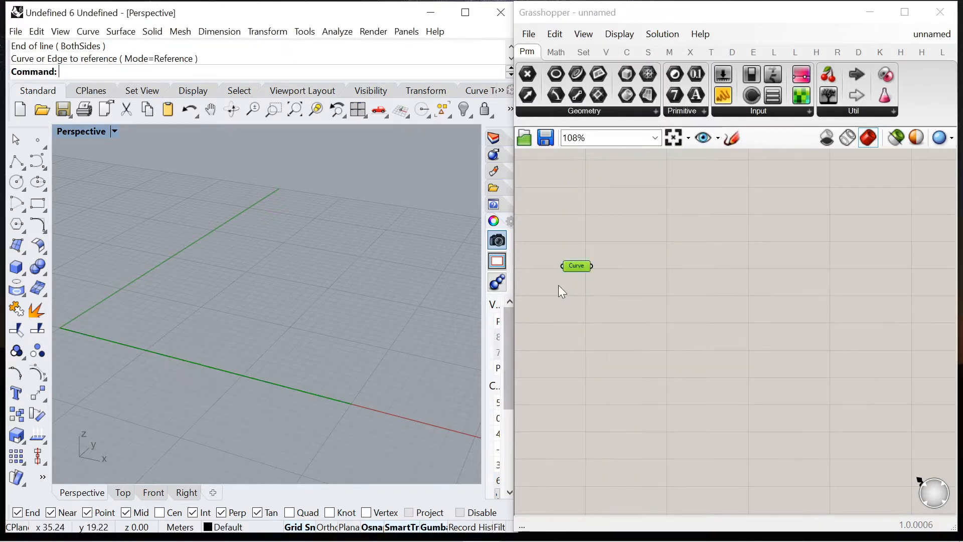
Internalise the Curve parameter's data and delete the original line from the Rhino model
right_click(578, 266)
click(647, 491)
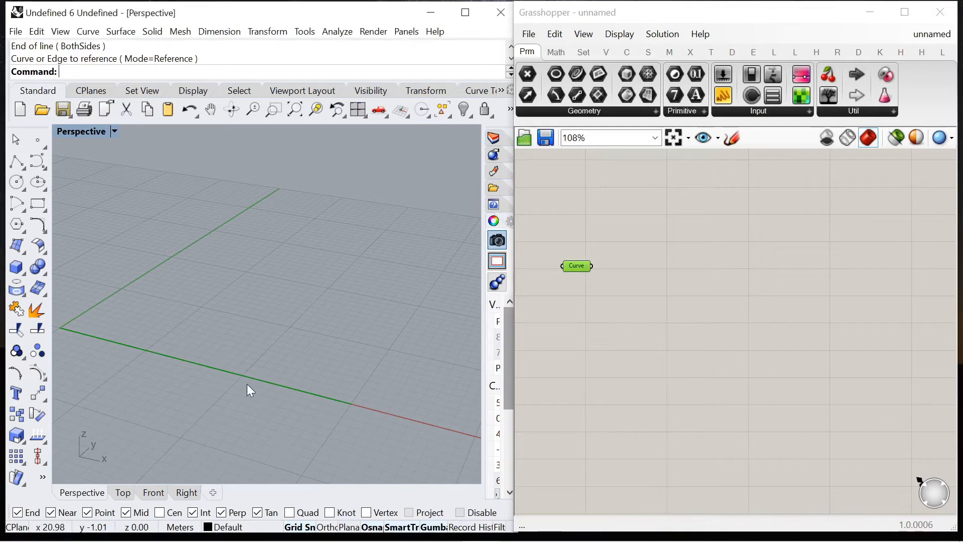
click(233, 371)
key(Delete)
Add a Divide Curve component and feed the Curve parameter into its Curve input
double_click(607, 320)
text(divide)
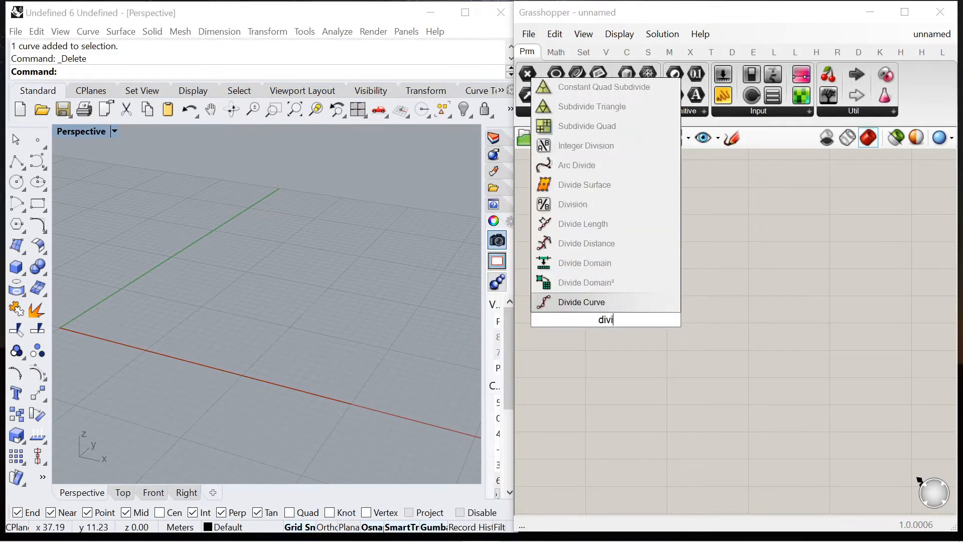
key(Return)
drag(551, 303, 547, 308)
drag(609, 326, 746, 268)
Create a number slider ranging from 0 to 20, connect it to Divide Curve's Count and set it to 12
double_click(598, 319)
text(0<20)
key(Return)
scroll(791, 250, down, 3)
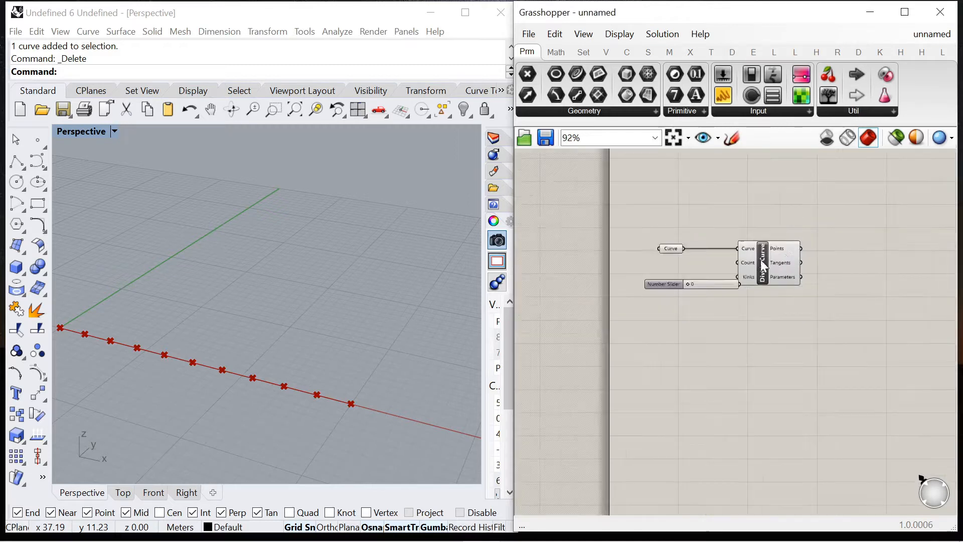
scroll(692, 264, up, 3)
drag(644, 300, 600, 263)
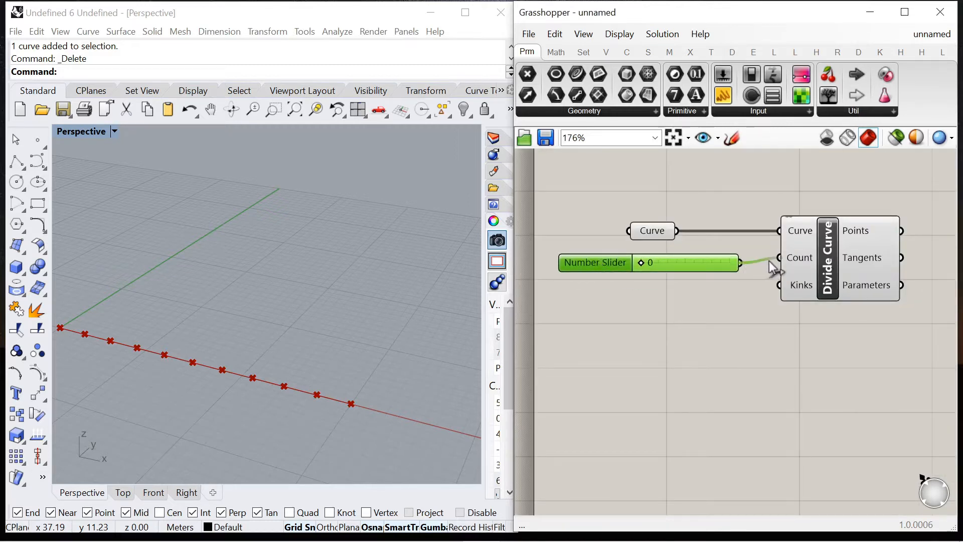
scroll(611, 265, up, 2)
drag(678, 261, 722, 281)
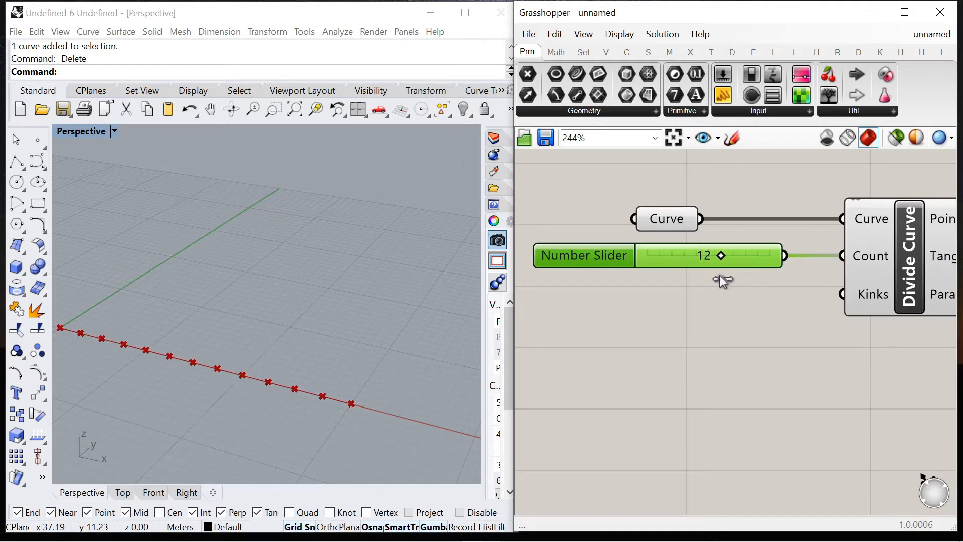
Add a Dispatch component and connect Divide Curve's Points output to its List input
scroll(595, 283, down, 5)
double_click(761, 286)
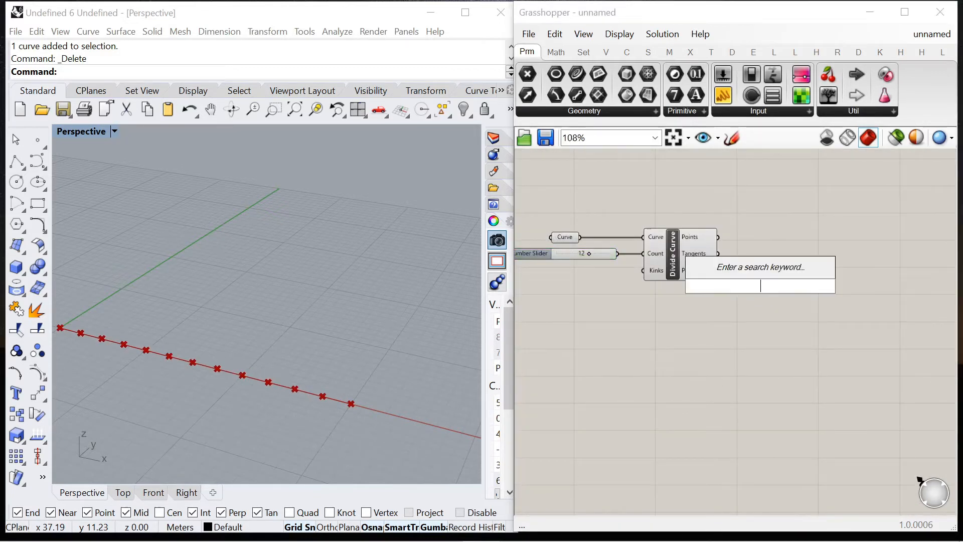
text(dispatch)
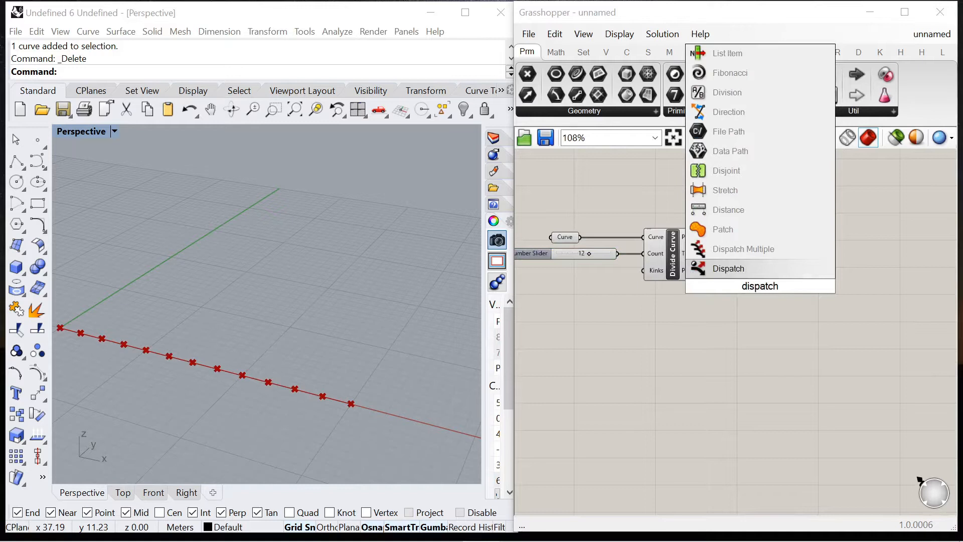
key(Return)
drag(719, 238, 802, 252)
scroll(669, 268, down, 3)
scroll(766, 300, up, 4)
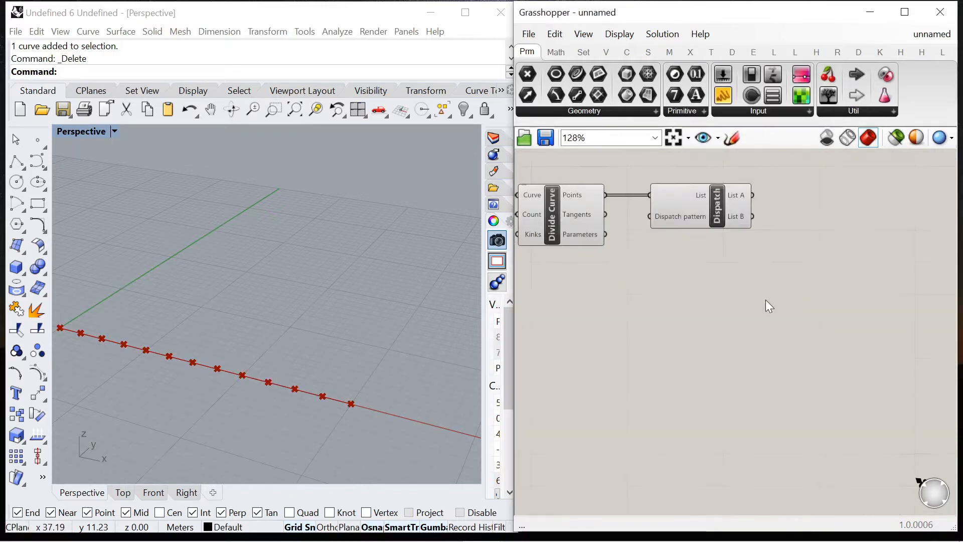
Add a Point parameter and connect Dispatch's List B output to it
double_click(766, 300)
text(point)
key(Return)
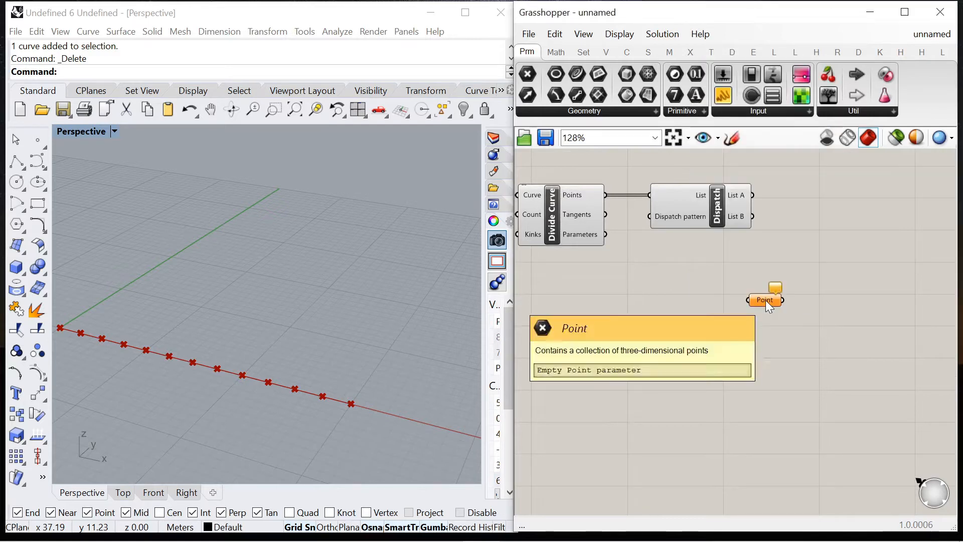
drag(753, 244, 791, 301)
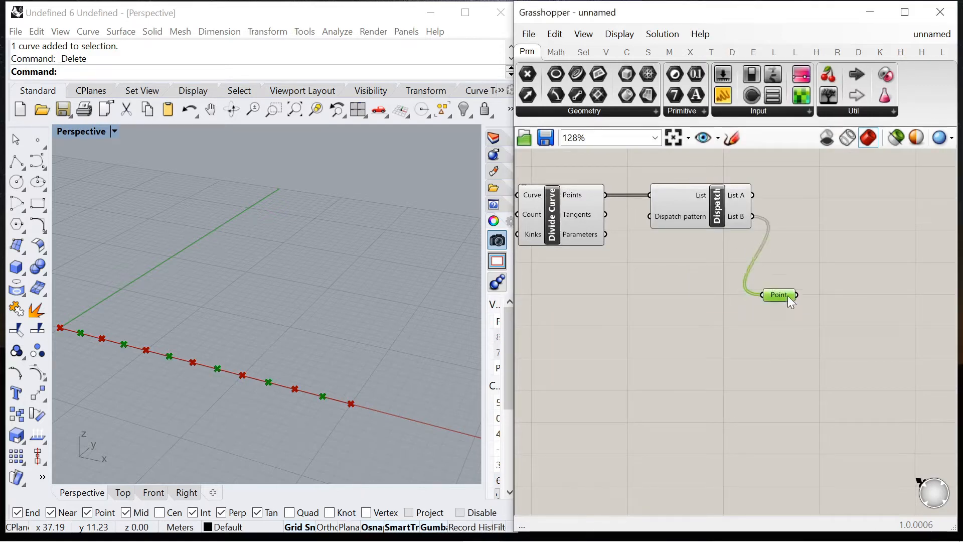
scroll(296, 282, down, 2)
scroll(246, 308, up, 2)
Add a Move component and connect the Point parameter to its Geometry input
double_click(755, 306)
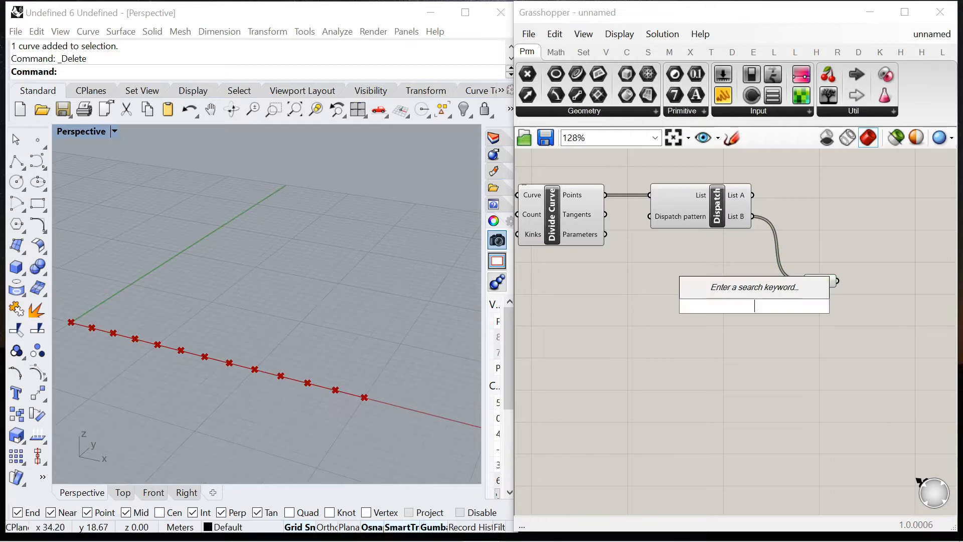
text(move)
key(Return)
drag(768, 314, 896, 291)
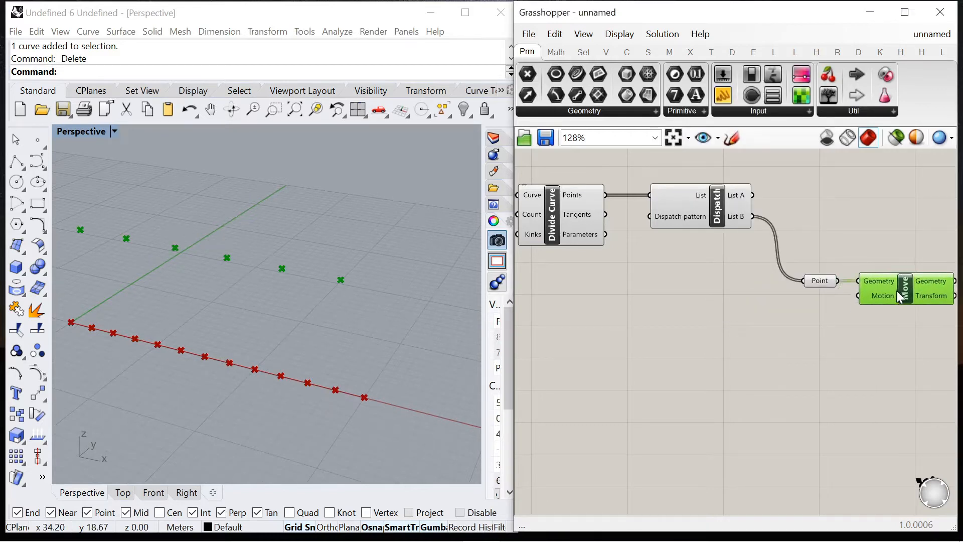
Add a Unit Y vector and connect it to the Move component's Motion input
double_click(802, 338)
text(y)
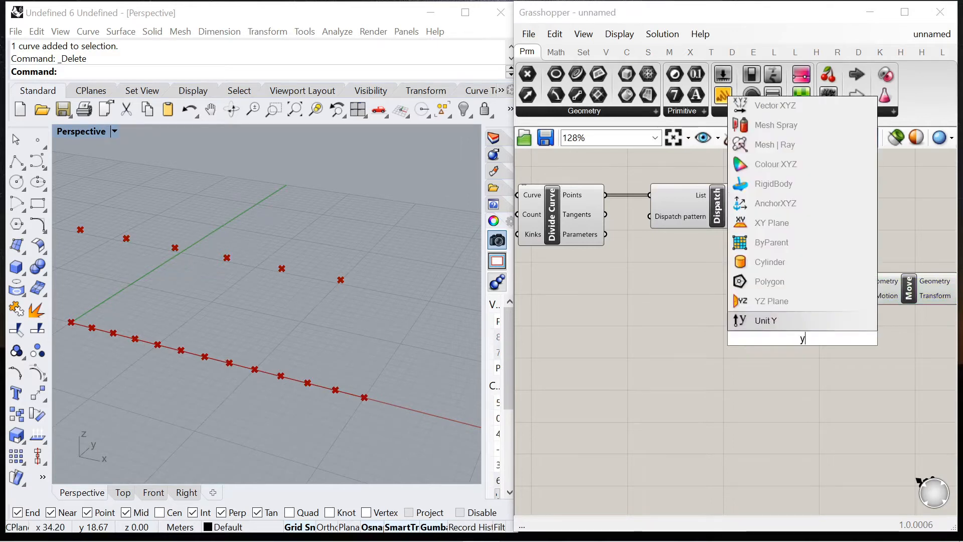
click(792, 324)
drag(814, 341, 800, 315)
Add a Negative component, connect its Result to Unit Y's Factor and place it beside the vector component
double_click(704, 345)
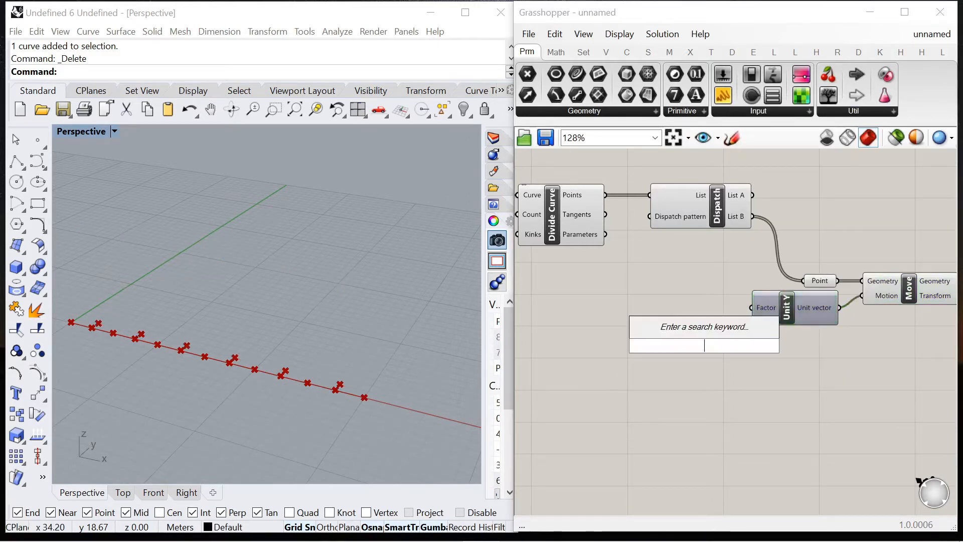
text(negative)
key(Return)
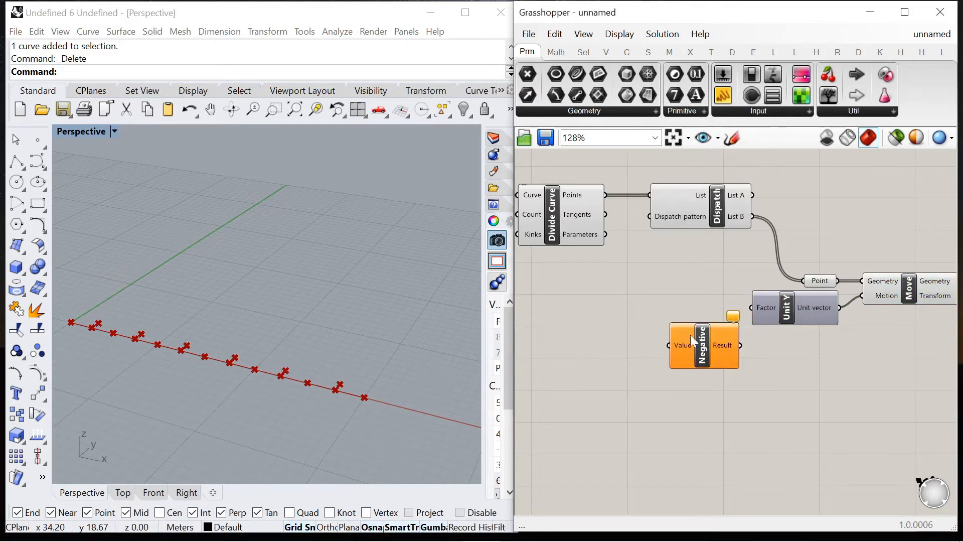
drag(741, 345, 751, 307)
drag(695, 356, 687, 318)
click(559, 365)
double_click(560, 366)
text(0,)
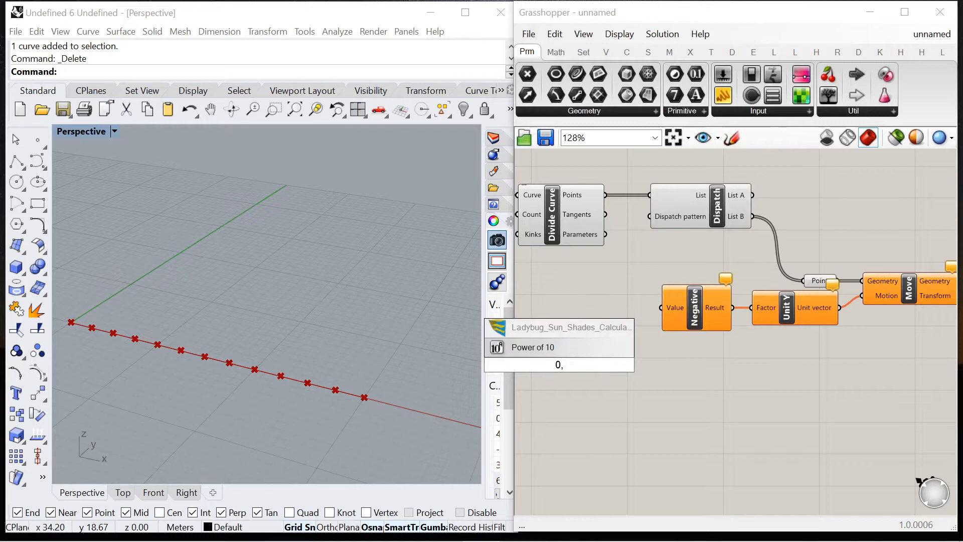
text(5.)
text(0)
key(Return)
scroll(559, 365, up, 3)
drag(575, 360, 707, 271)
Create a decimal number slider from 0 to 5, connect it to Negative's Value and set it to 2.5
double_click(547, 358)
text(0)
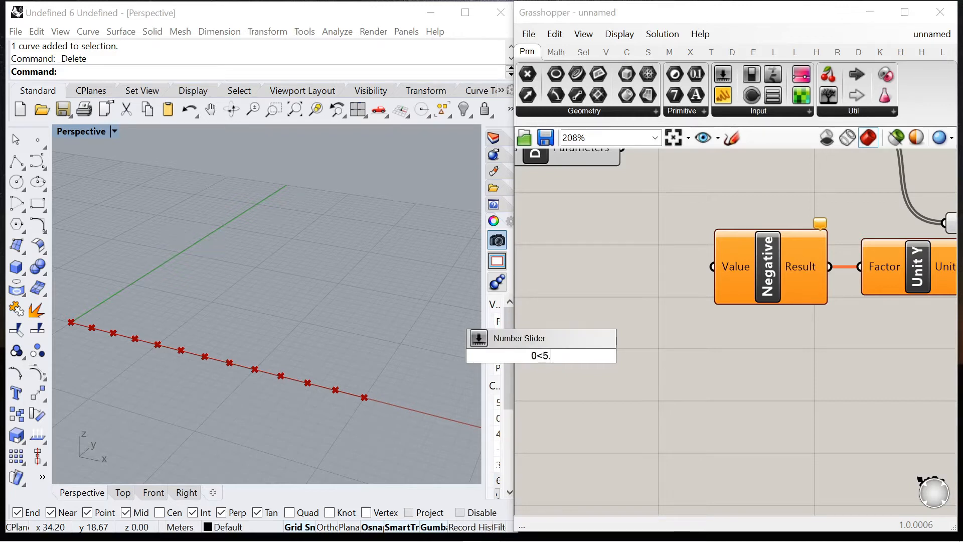
text(<5.)
key(Return)
drag(521, 357, 621, 265)
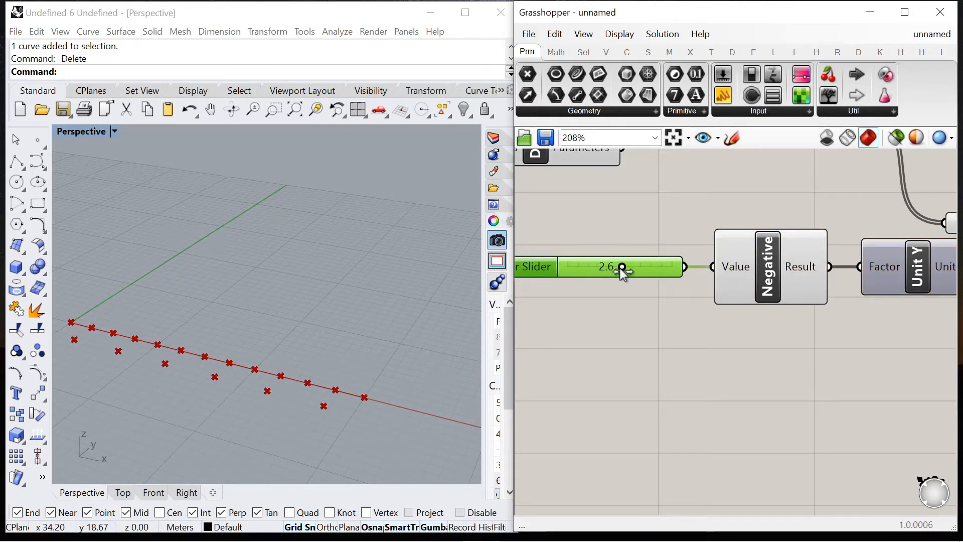
Add a Shift List component, connect Dispatch's List A to its List input and position it above the Move component
right_drag(413, 344, 182, 332)
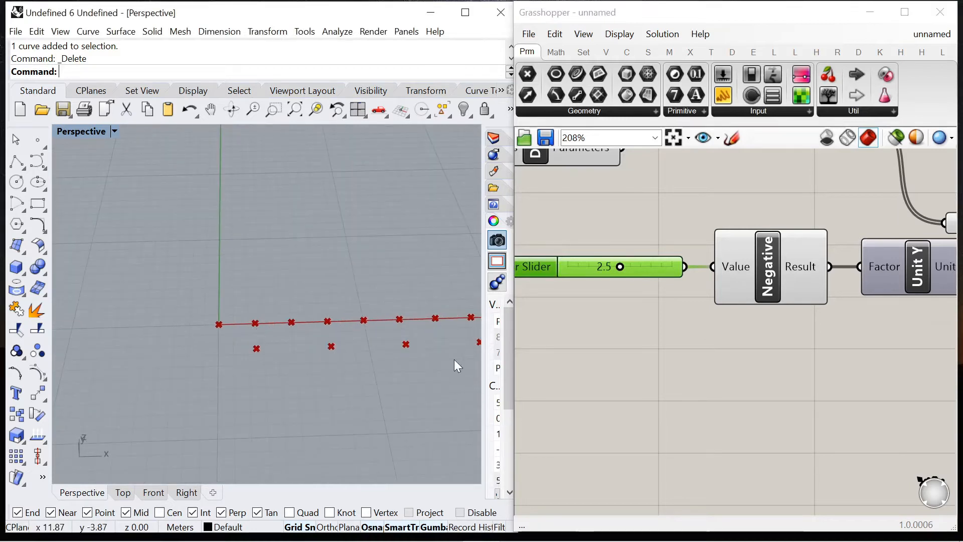
scroll(657, 317, down, 8)
scroll(718, 278, up, 7)
double_click(716, 228)
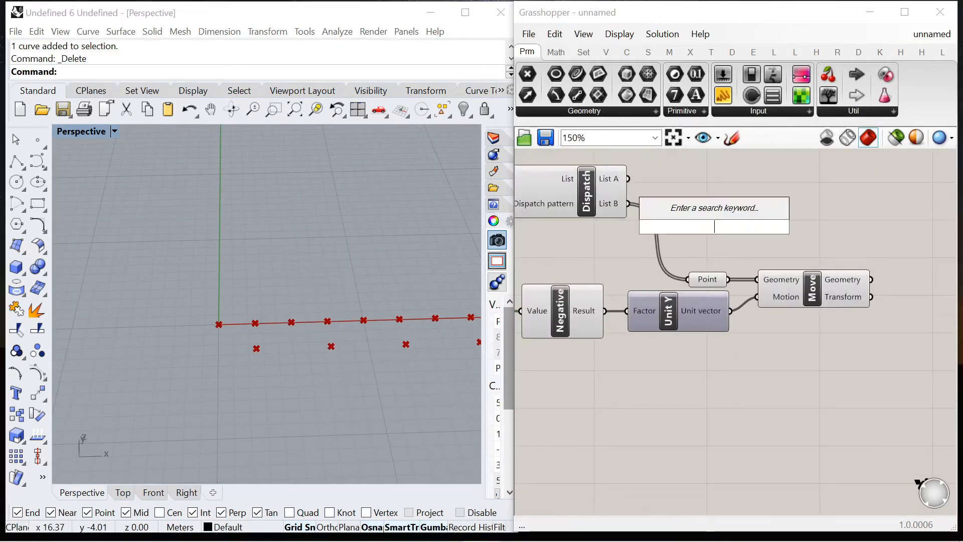
text(shift)
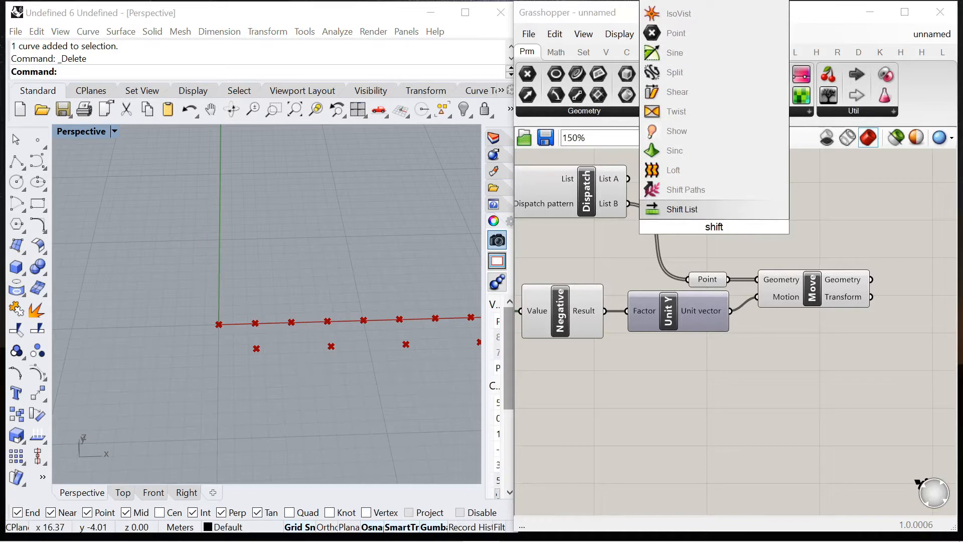
click(708, 212)
right_drag(664, 199, 667, 246)
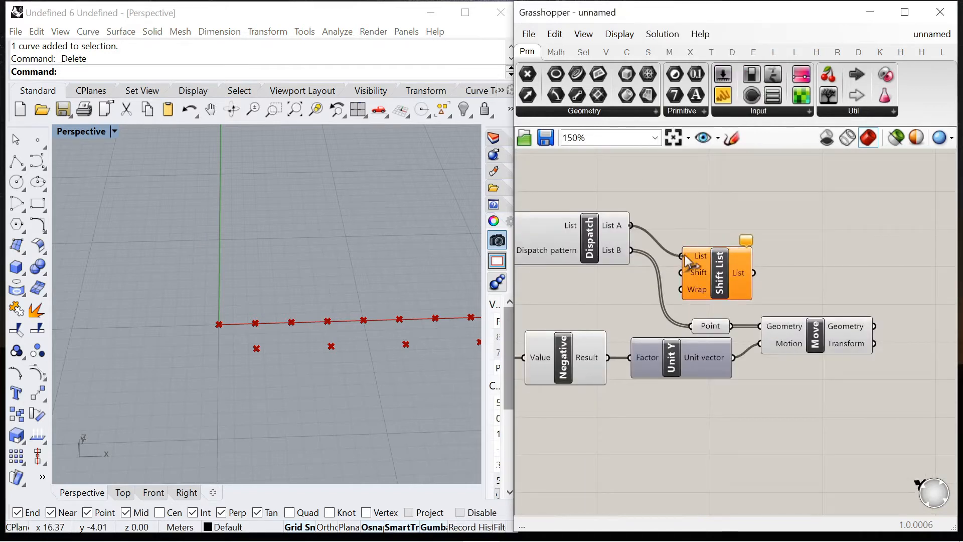
drag(687, 261, 682, 256)
scroll(189, 284, down, 2)
scroll(673, 356, up, 1)
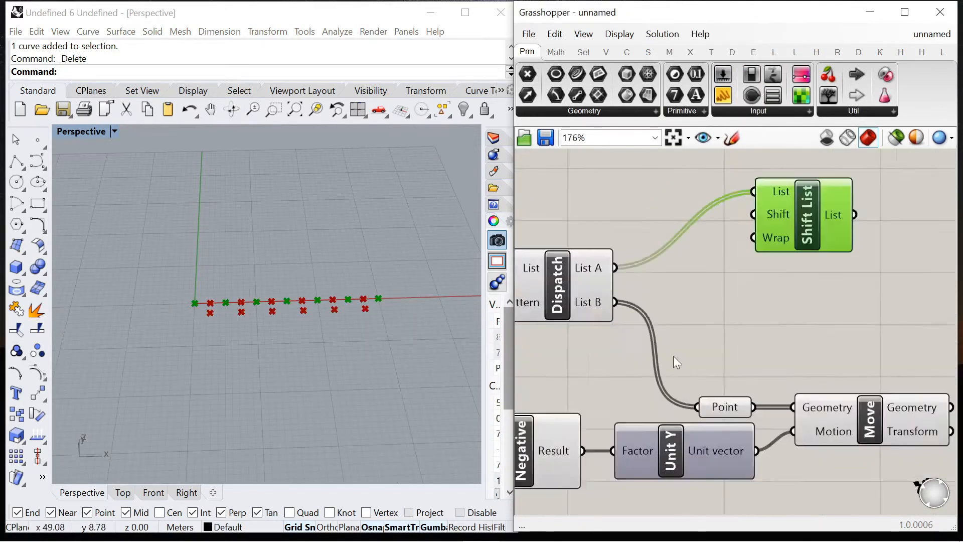
scroll(673, 356, up, 2)
drag(745, 265, 820, 235)
Add a panel containing 1, connect it to Shift List's Shift input and align it with that input
double_click(641, 219)
text("1)
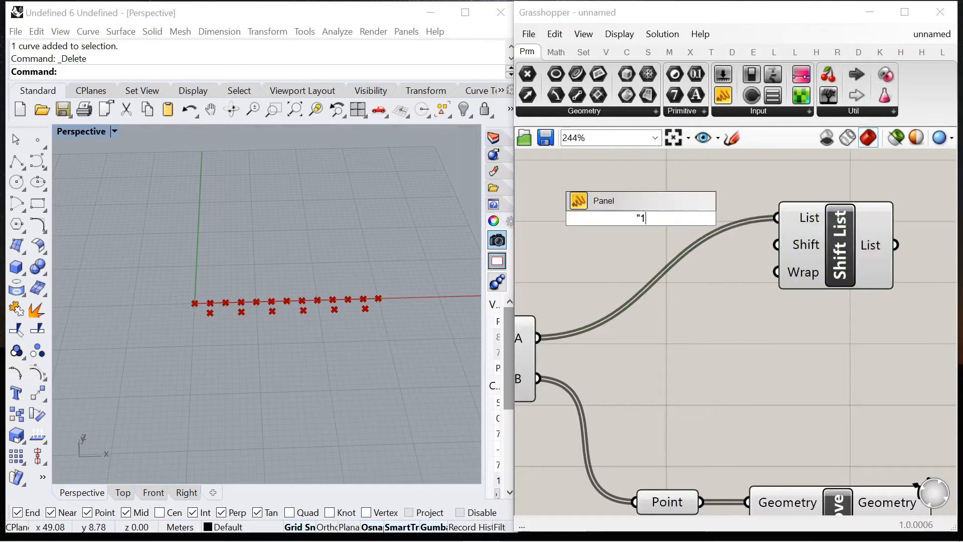
key(Return)
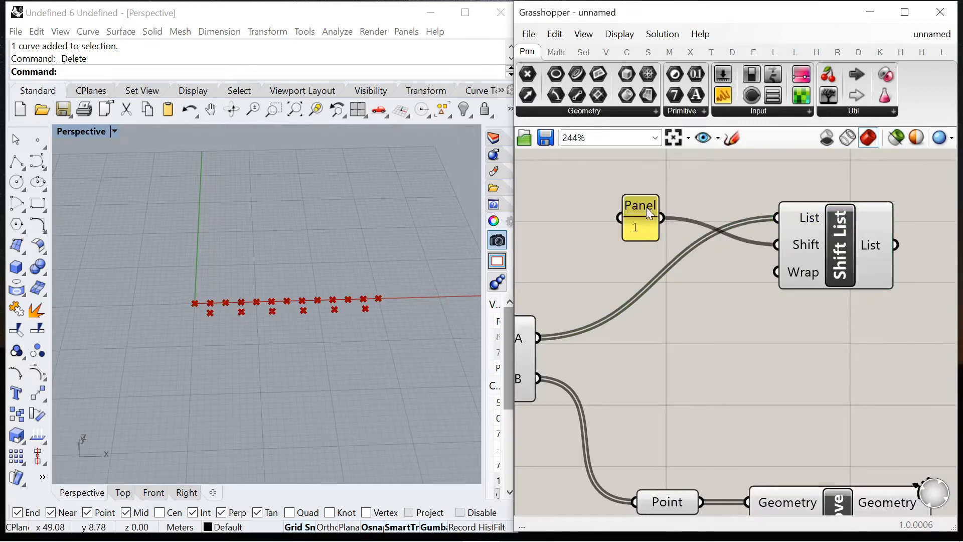
drag(647, 206, 751, 232)
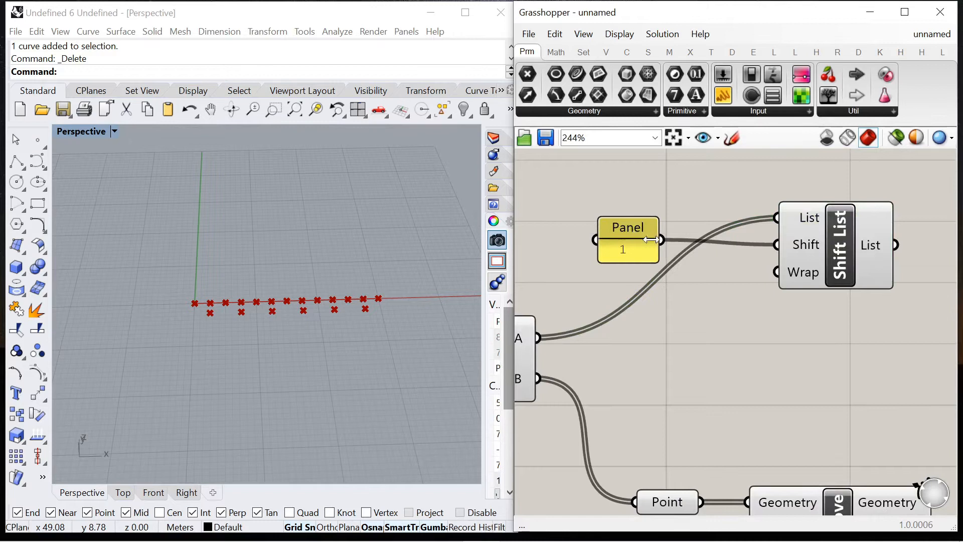
scroll(652, 240, down, 2)
drag(763, 272, 773, 232)
click(562, 248)
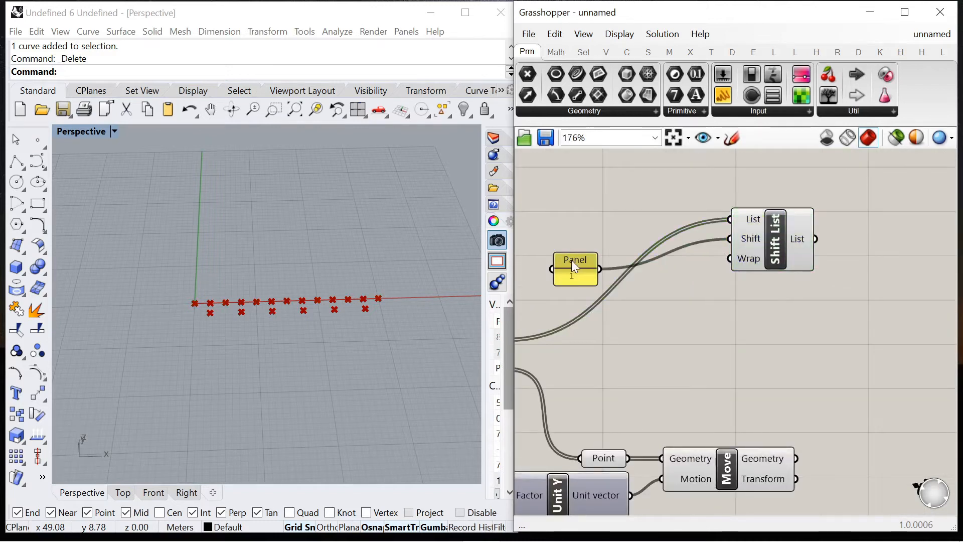
drag(689, 232, 696, 231)
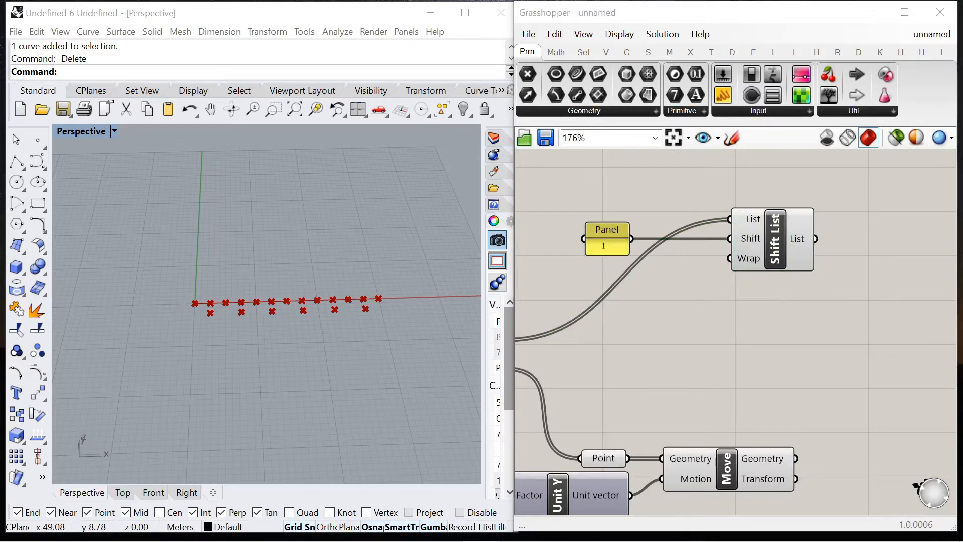
Add a Boolean Toggle set to False and connect it to Shift List's Wrap input
double_click(555, 253)
text(boo)
key(Down)
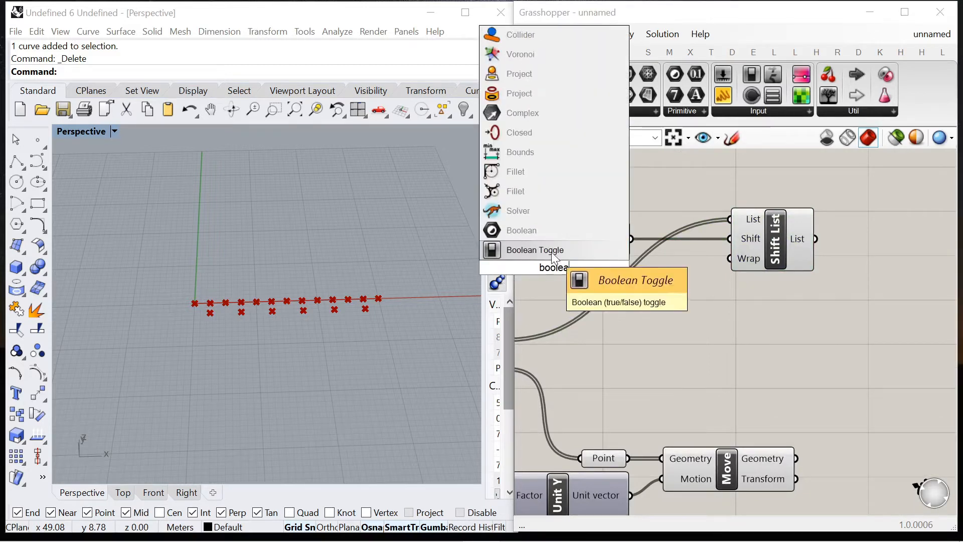
key(Return)
mouse_move(596, 263)
mouse_down()
mouse_move(604, 261)
mouse_move(591, 259)
mouse_up()
Duplicate the Shift List and its panel below the originals, and set the copied panel to -1
click(766, 242)
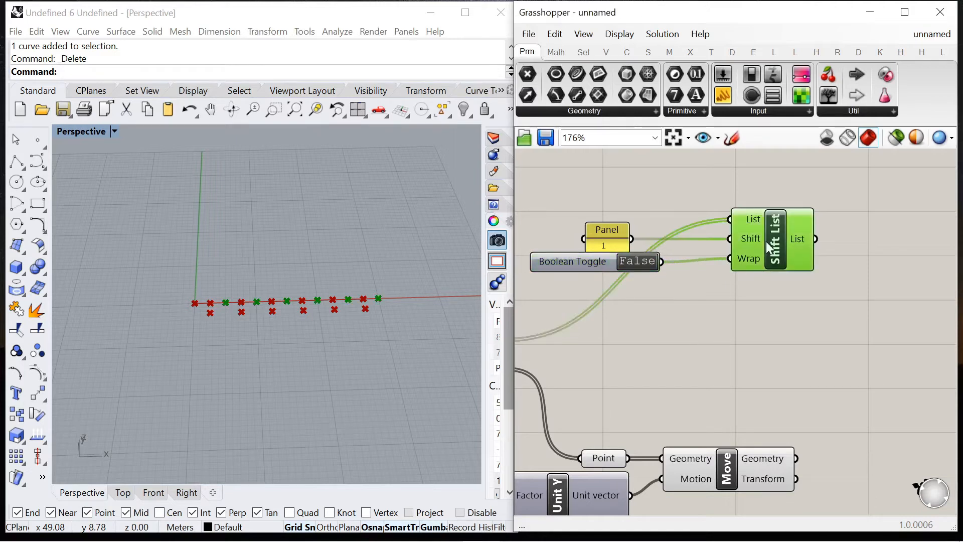
shift+click(616, 230)
alt+drag(767, 246, 770, 332)
click(676, 360)
click(598, 323)
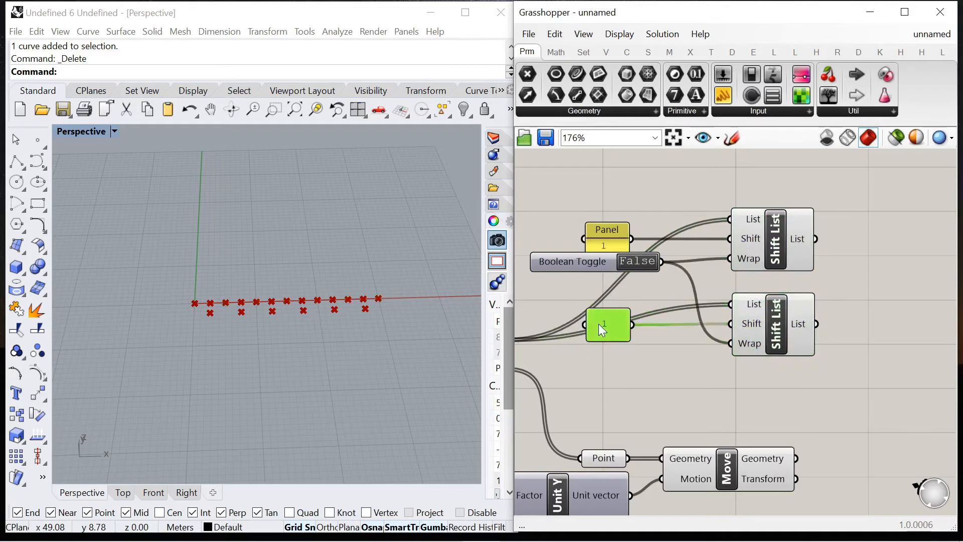
double_click(598, 323)
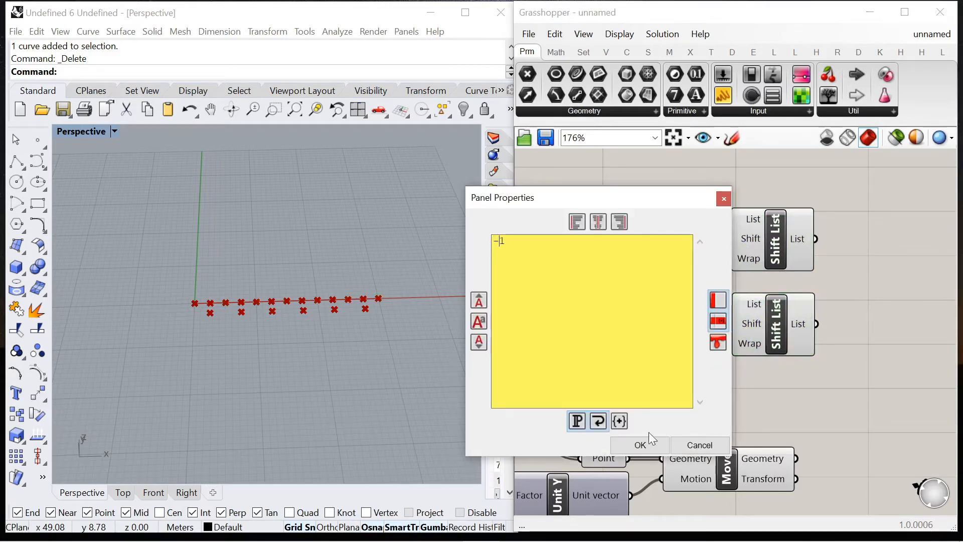
click(651, 441)
click(715, 350)
Position the Boolean Toggle between the two shift panels, clear of both
scroll(716, 350, down, 2)
drag(751, 351, 597, 258)
drag(731, 270, 763, 296)
click(742, 241)
scroll(639, 292, up, 3)
drag(635, 296, 683, 330)
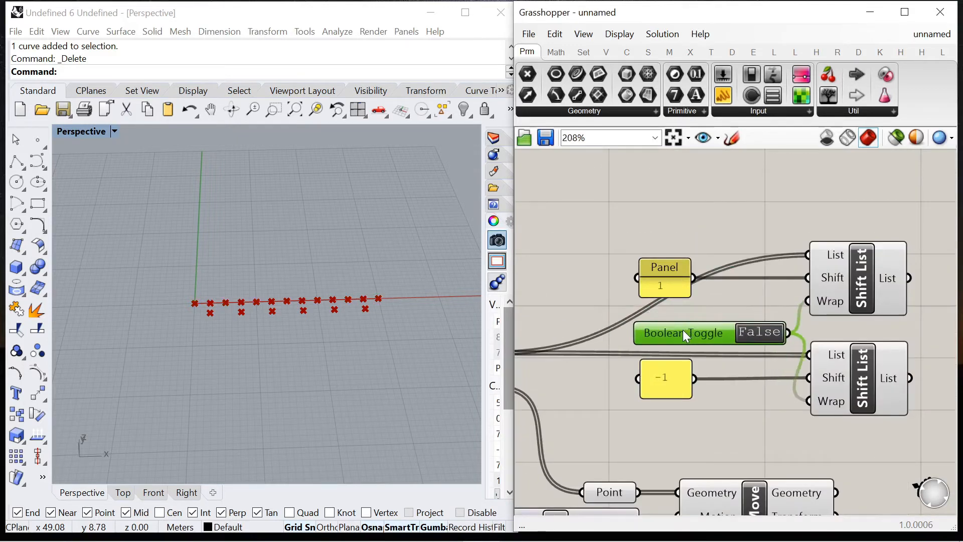
Align both Shift List components with Move in one column and bring the 1 and -1 panels closer to their Shift inputs
scroll(683, 329, down, 4)
scroll(798, 332, up, 3)
drag(794, 369, 703, 257)
drag(702, 247, 752, 247)
click(551, 224)
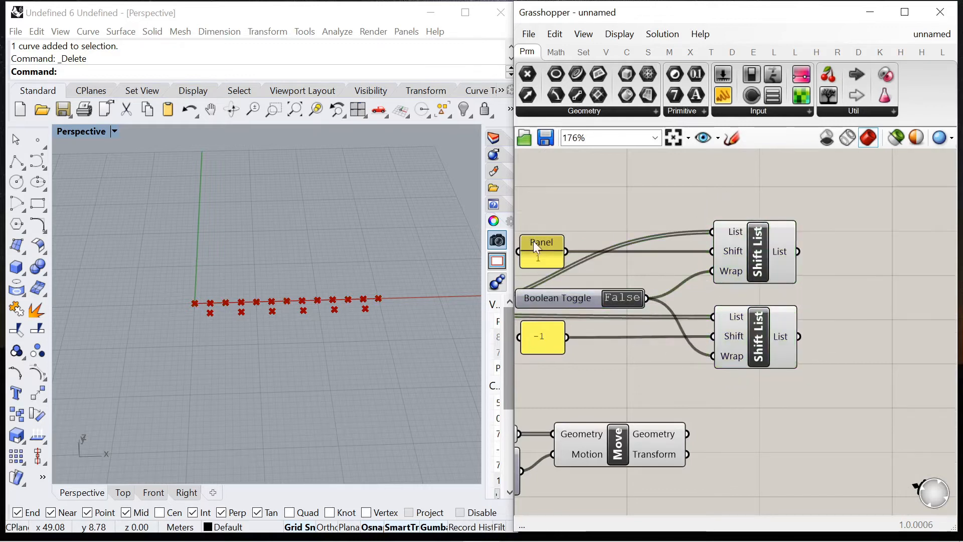
drag(668, 251, 664, 245)
drag(563, 334, 576, 335)
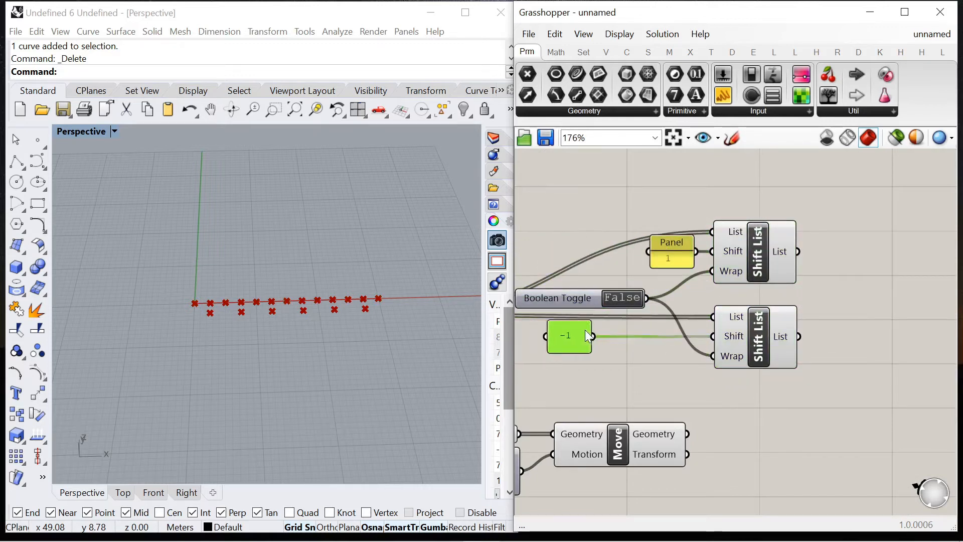
right_drag(655, 436, 656, 350)
scroll(656, 351, down, 1)
drag(633, 350, 605, 235)
Turn off the preview of all components upstream of the Shift Lists and Move, and check which points each Shift List returns
click(763, 274)
scroll(830, 295, down, 9)
right_click(656, 184)
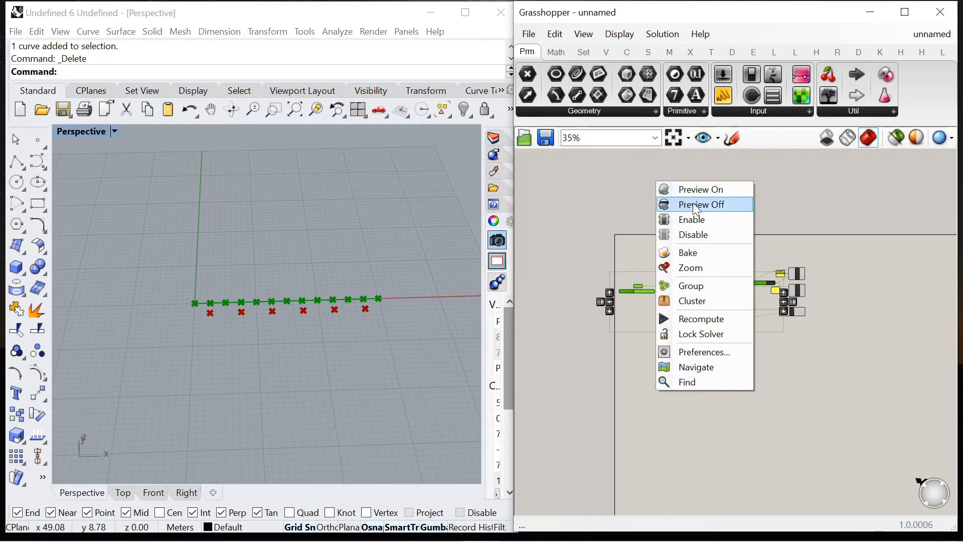
click(692, 203)
scroll(812, 285, up, 5)
scroll(342, 319, up, 1)
scroll(712, 326, up, 2)
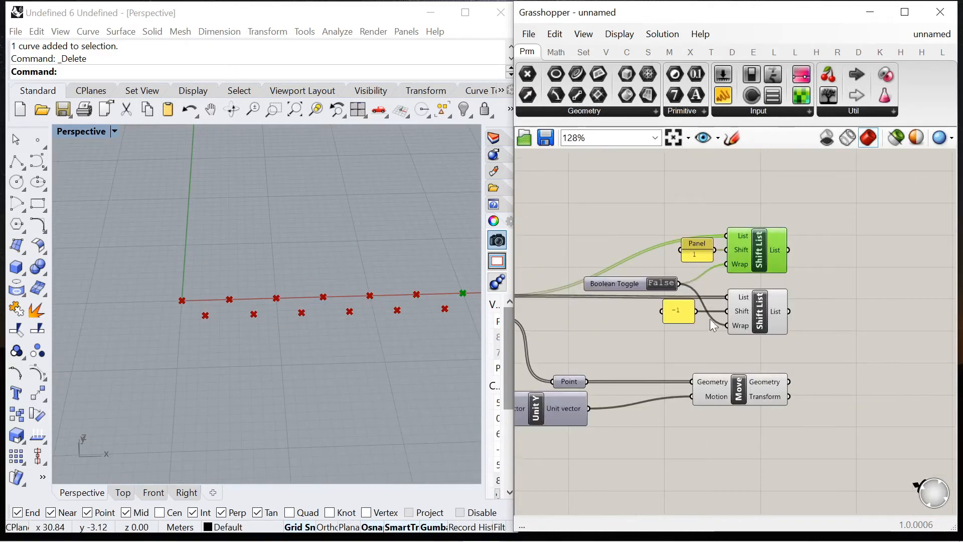
scroll(742, 247, up, 3)
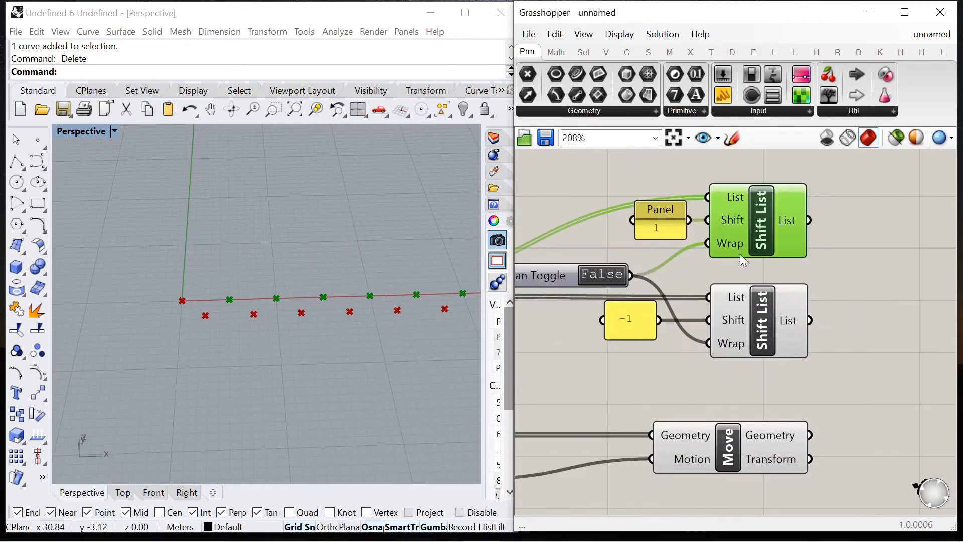
click(751, 325)
scroll(622, 297, down, 5)
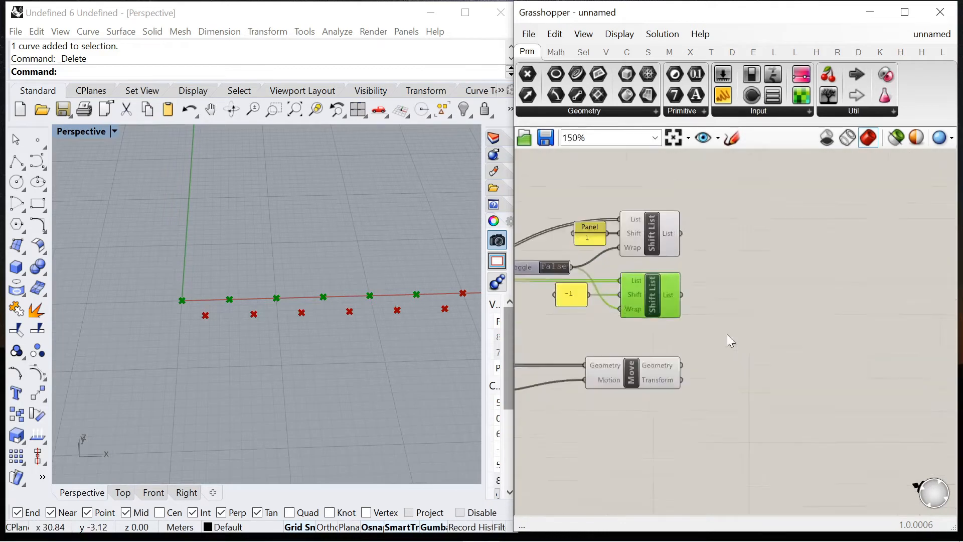
Add a PolyLine component and place it beyond the Shift List and Move components
scroll(725, 330, up, 4)
double_click(747, 331)
text(poly)
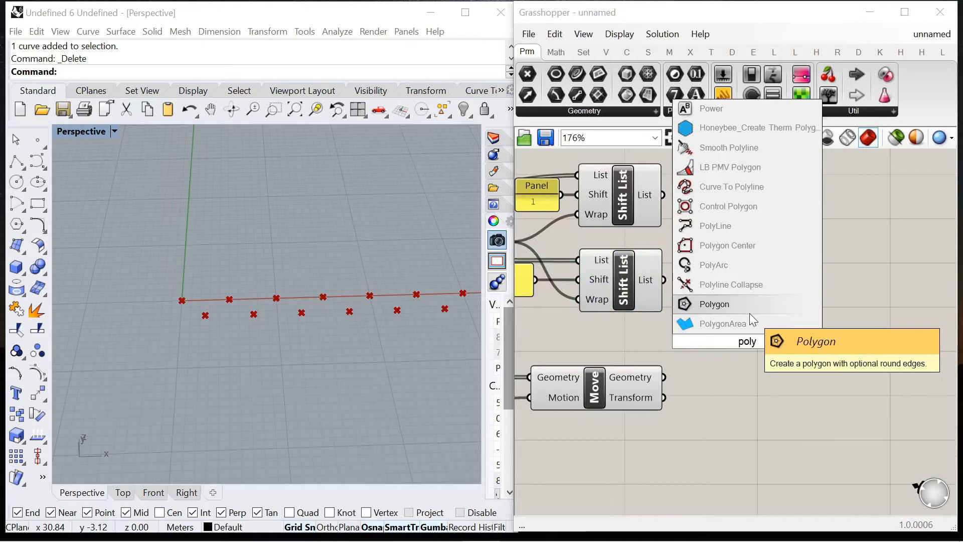
click(723, 226)
drag(704, 338, 776, 301)
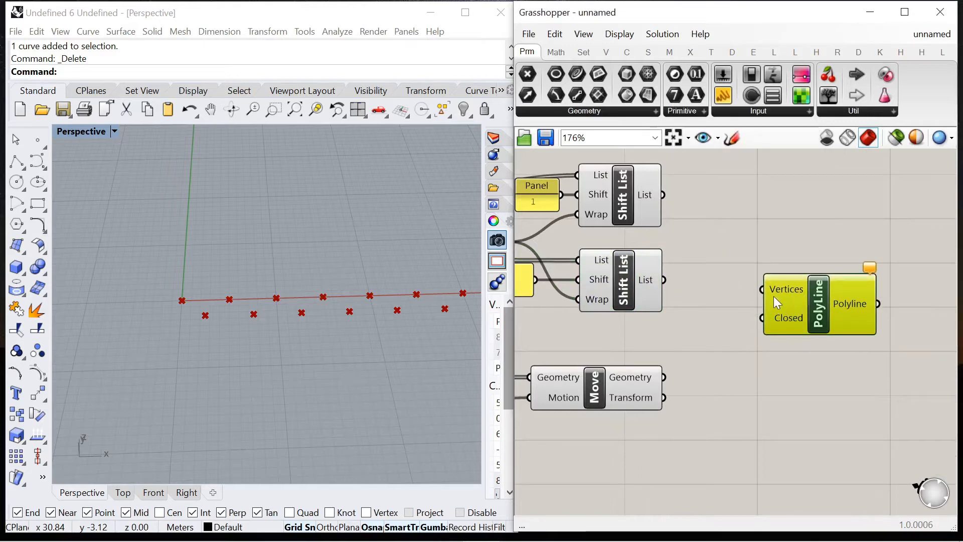
Apply Graft and Simplify to the List outputs of both Shift Lists and to Move's Geometry output
right_click(645, 196)
click(680, 281)
right_click(645, 196)
click(674, 266)
right_click(645, 280)
click(687, 359)
right_click(646, 281)
click(667, 353)
right_click(641, 376)
click(687, 465)
right_click(622, 381)
click(672, 441)
Connect both Shift List outputs and Move's Geometry output to PolyLine's Vertices input, and position PolyLine with room around it
click(659, 283)
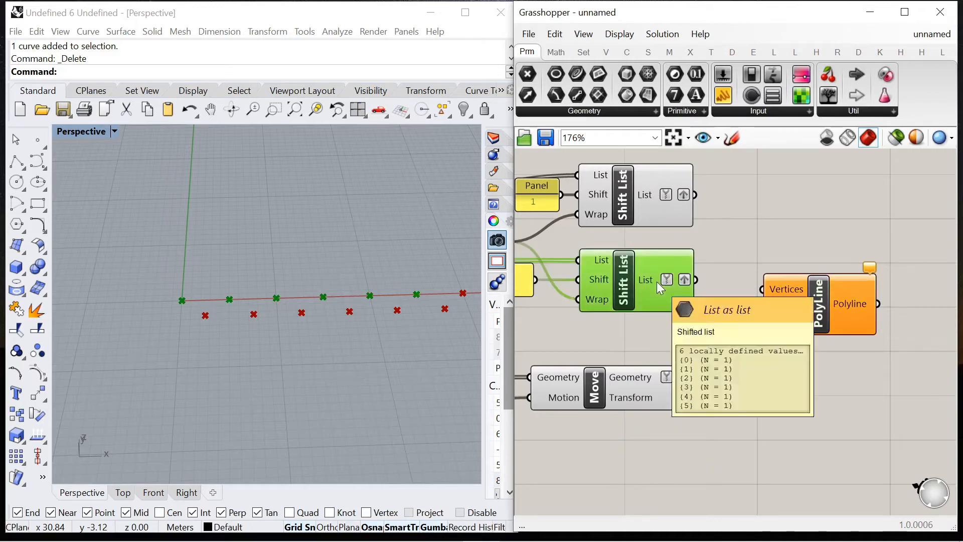
click(654, 206)
click(715, 260)
click(668, 281)
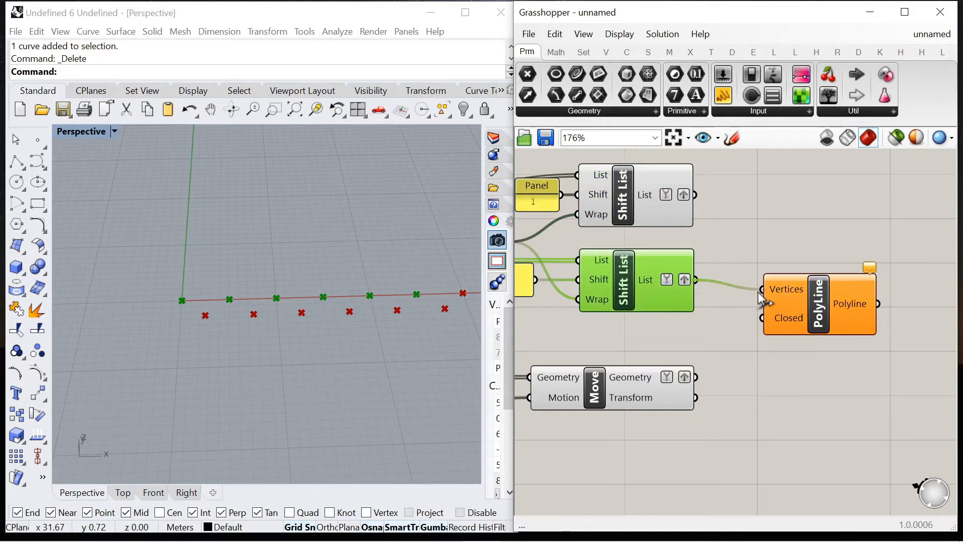
drag(737, 371, 762, 292)
drag(812, 299, 866, 296)
right_drag(714, 297, 519, 268)
scroll(697, 300, down, 1)
drag(678, 270, 747, 354)
click(724, 269)
click(746, 353)
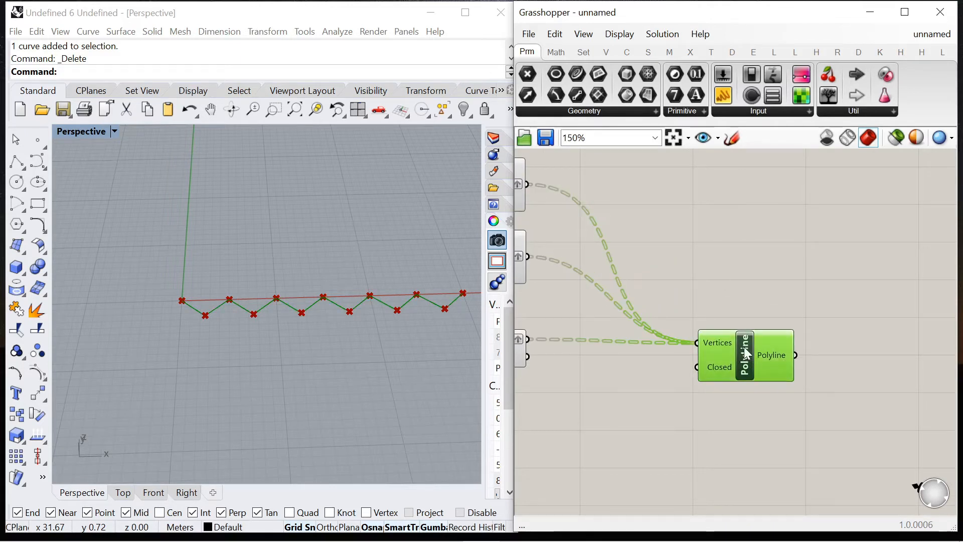
Turn off the preview of the Shift List and Move components feeding PolyLine
scroll(843, 261, down, 4)
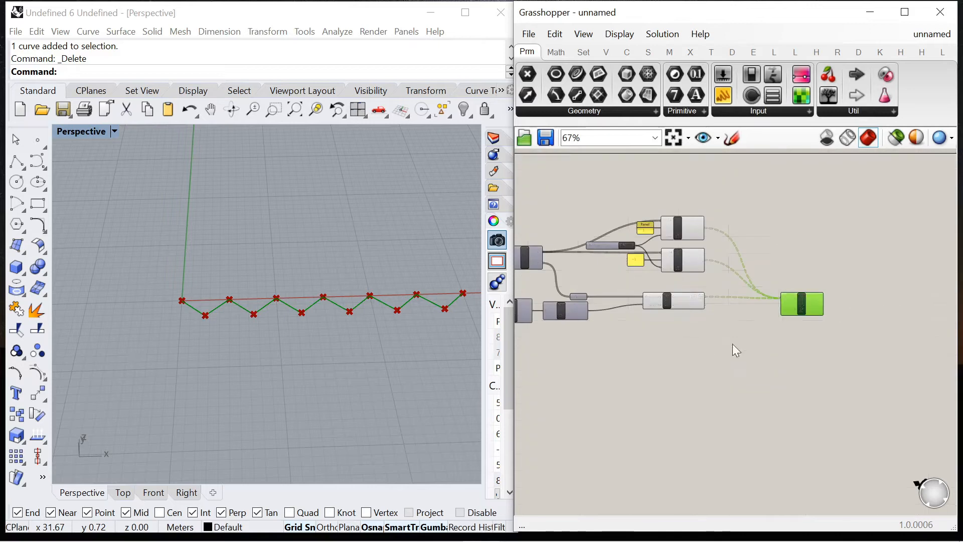
drag(732, 344, 574, 196)
right_click(655, 169)
click(691, 195)
click(773, 236)
scroll(836, 307, up, 4)
scroll(828, 317, up, 3)
click(726, 315)
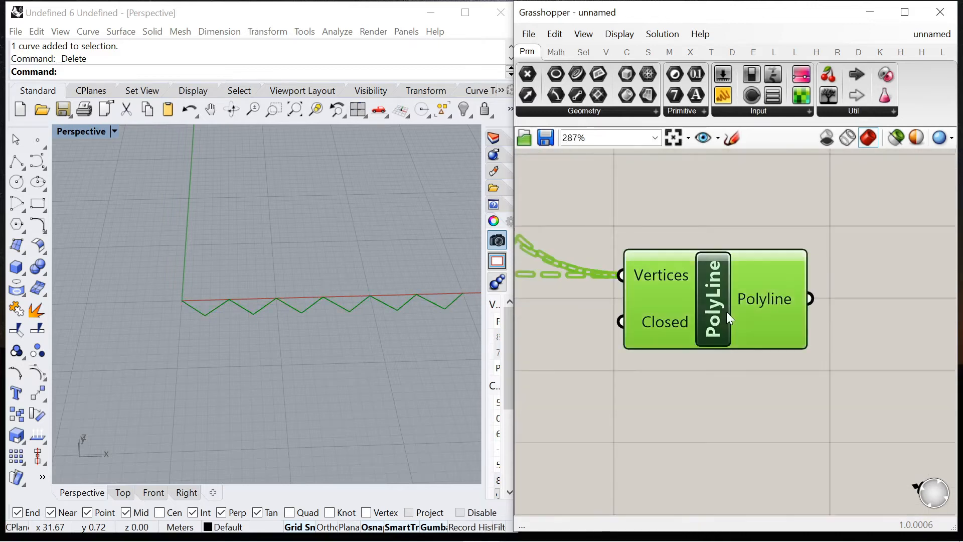
Add a second Move component, connect PolyLine's output to its Geometry input and place it beyond PolyLine
scroll(684, 318, down, 2)
double_click(804, 327)
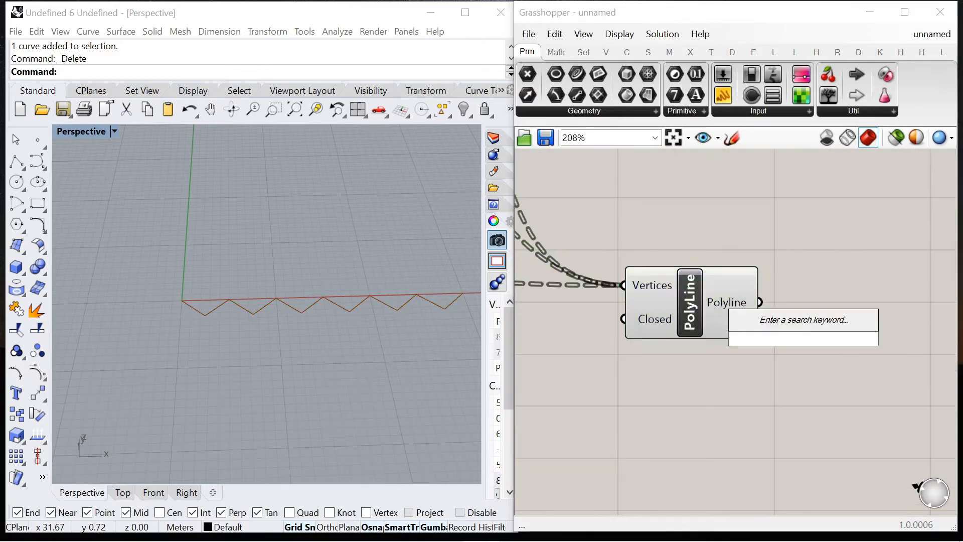
text(move)
key(Return)
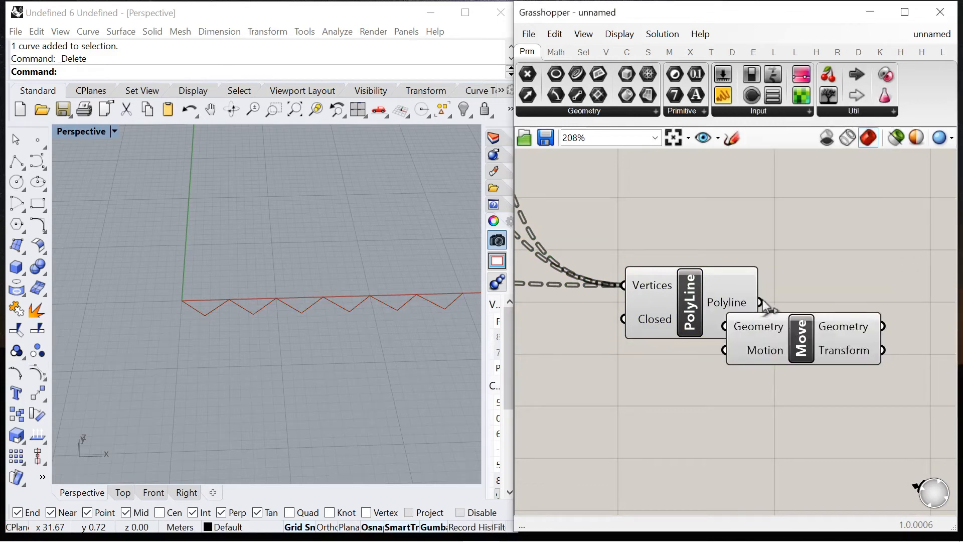
scroll(775, 337, down, 4)
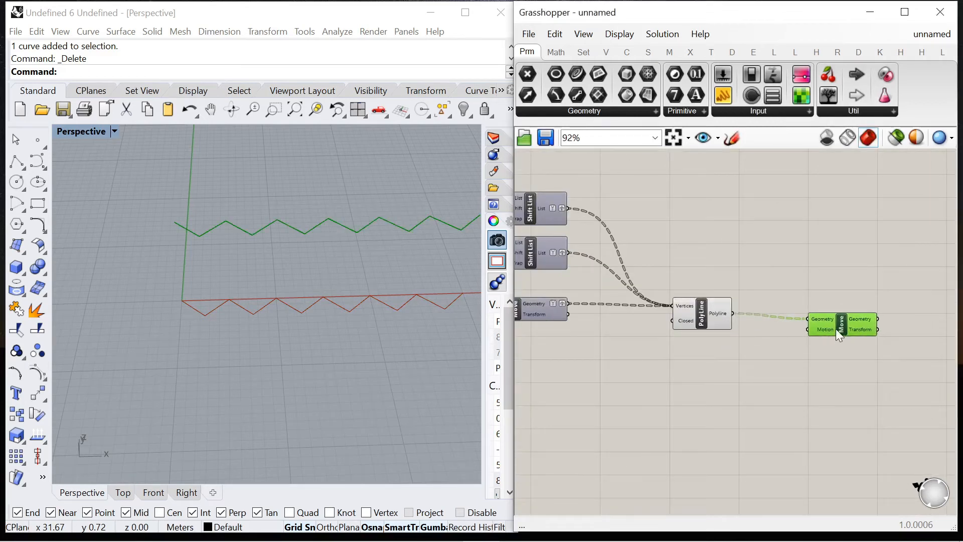
Add a Unit Z vector, connect it to the new Move's Motion input and position it below PolyLine
double_click(768, 369)
text(unit z)
key(Return)
drag(805, 373, 840, 330)
drag(776, 391, 773, 363)
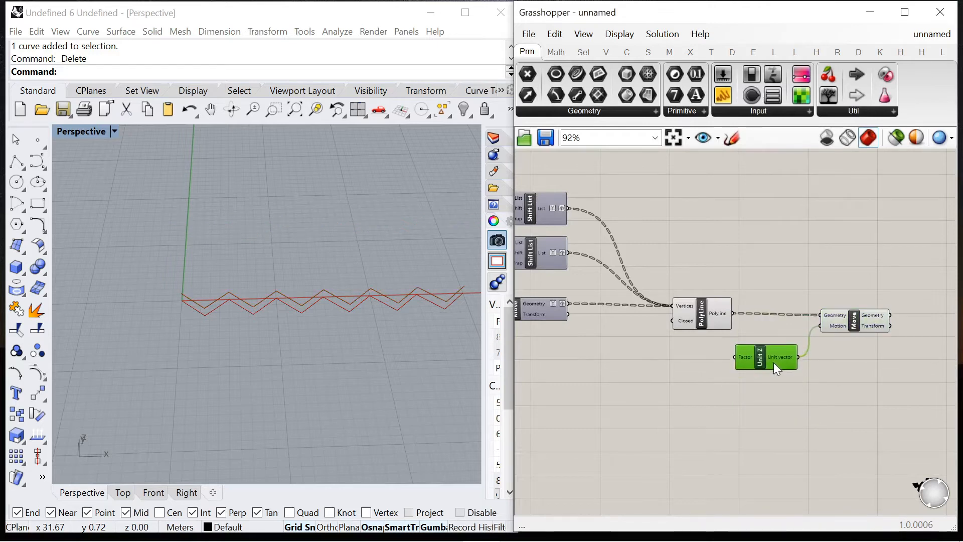
Add a Series component, connect it to Unit Z's Factor input and position it before Unit Z
double_click(703, 386)
text(series)
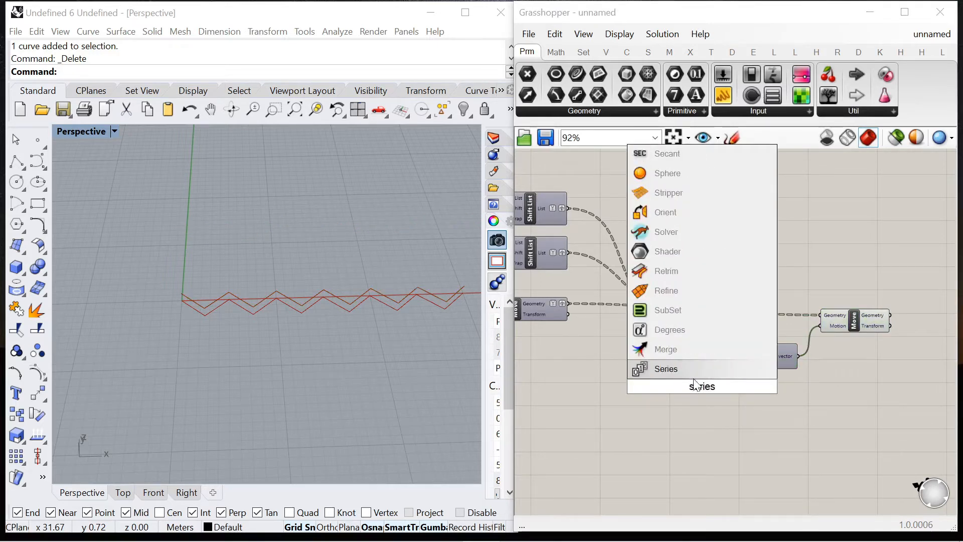
key(Return)
scroll(747, 401, up, 4)
drag(688, 391, 670, 334)
scroll(752, 360, down, 3)
scroll(781, 311, up, 4)
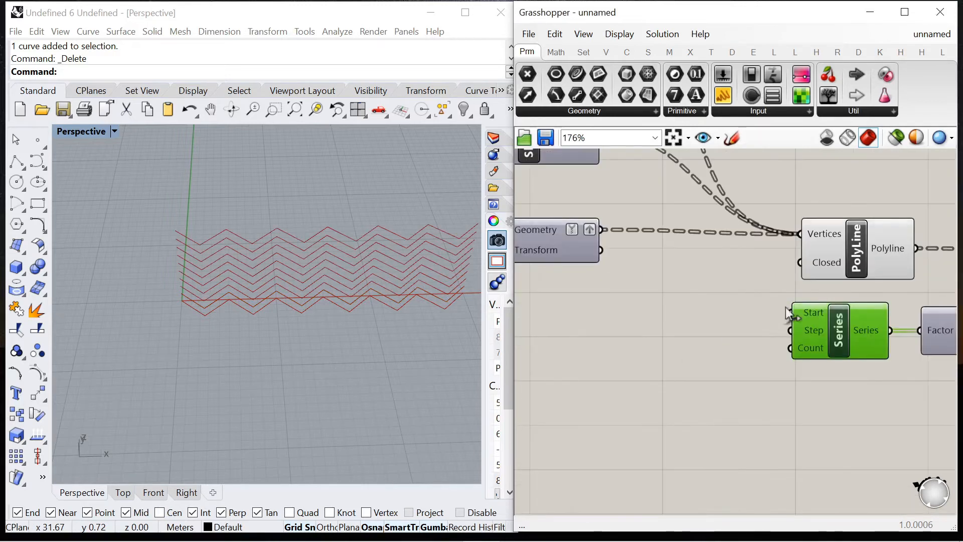
Add a panel containing 4, connect it to Series' Step input and align it with that input
double_click(687, 355)
text(4)
key(Return)
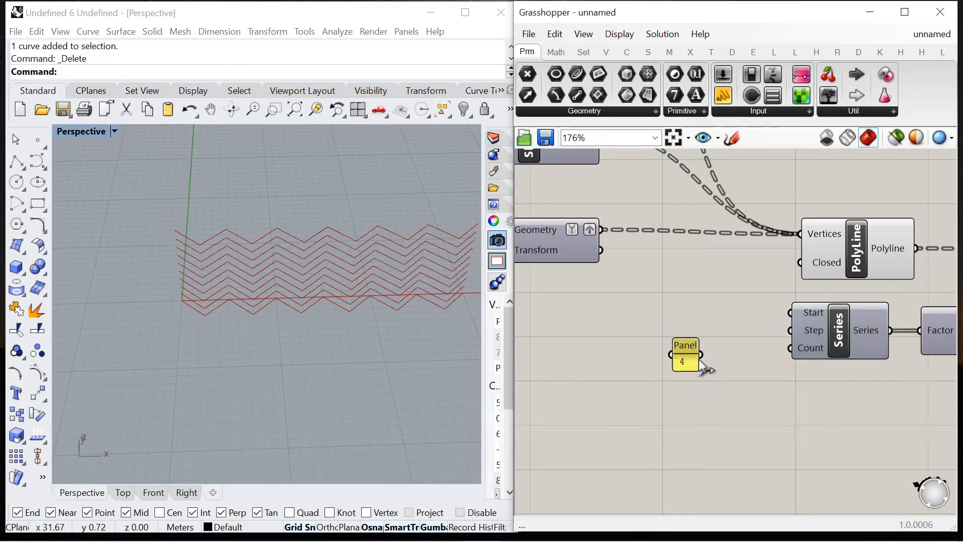
scroll(703, 366, up, 2)
drag(815, 329, 823, 322)
drag(686, 346, 756, 312)
Create a number slider starting at 0, connect it to Series' Count input and set it to 20
double_click(666, 341)
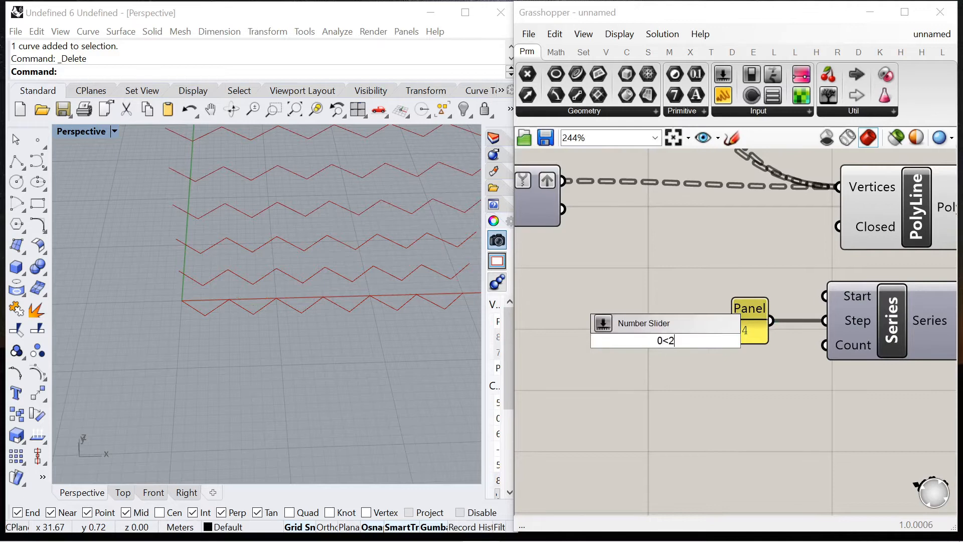
key(Return)
drag(661, 344, 785, 351)
drag(604, 345, 587, 361)
scroll(291, 301, down, 3)
right_drag(310, 258, 284, 286)
scroll(646, 328, down, 5)
scroll(646, 327, up, 3)
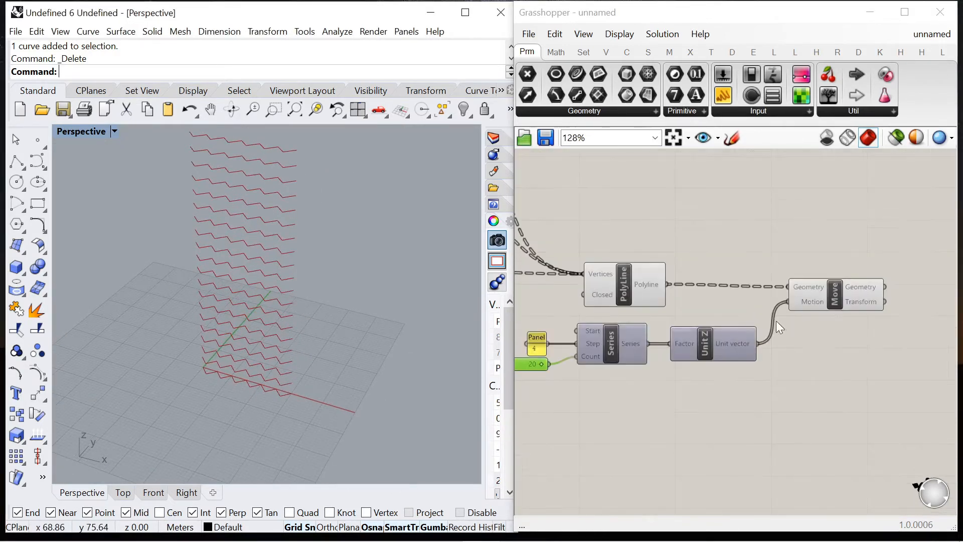
Examine the data structure of the stacked polylines at the second Move's Geometry output
click(825, 290)
click(821, 333)
click(815, 294)
click(765, 272)
scroll(733, 290, down, 2)
right_drag(732, 290, 664, 288)
scroll(764, 284, up, 3)
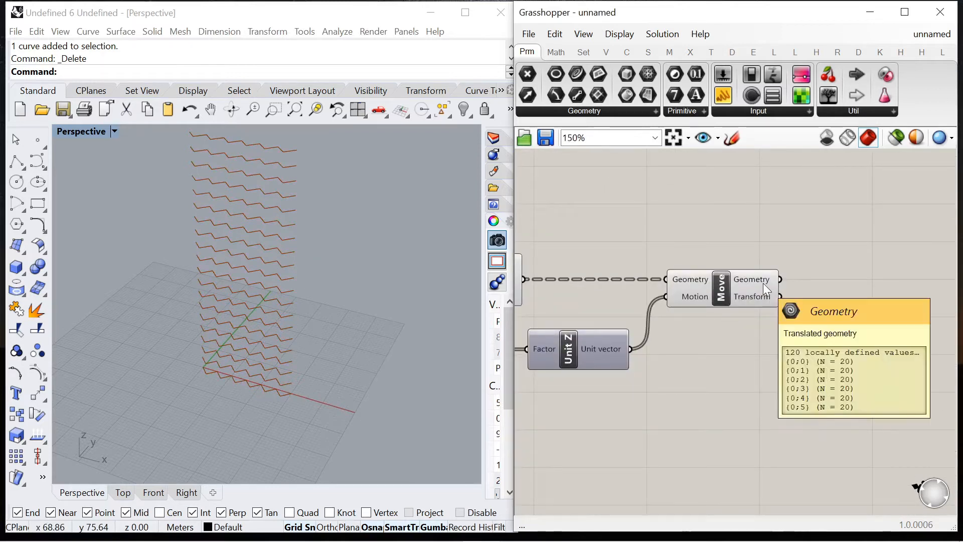
click(762, 282)
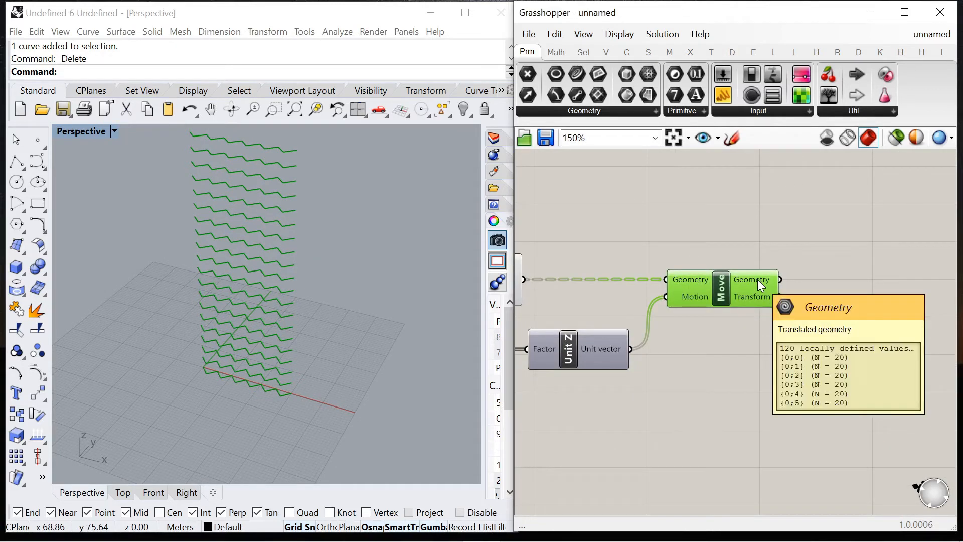
click(772, 346)
scroll(671, 308, down, 1)
scroll(705, 297, down, 2)
scroll(848, 289, up, 3)
scroll(679, 285, up, 2)
Flatten the Geometry output of the Move component that stacks the polylines
mouse_move(618, 286)
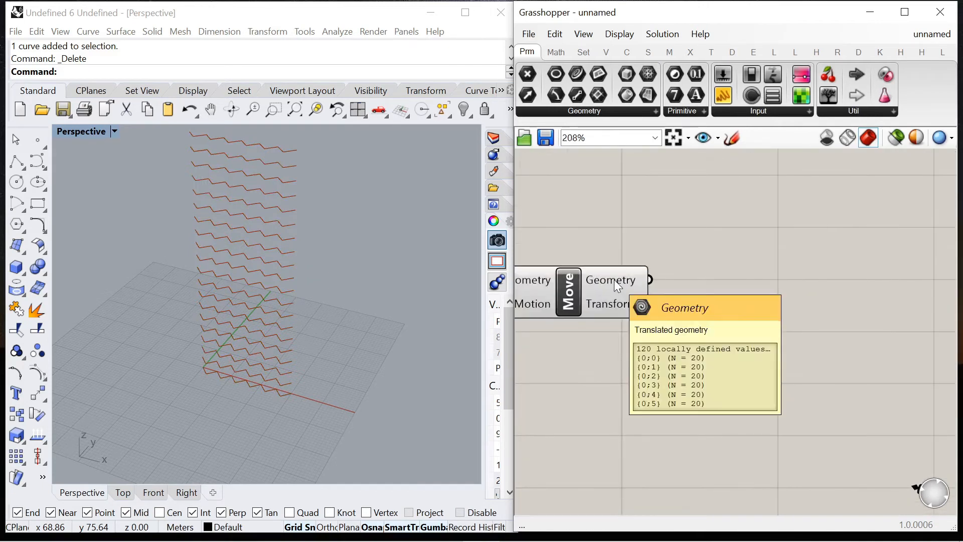
right_click(616, 282)
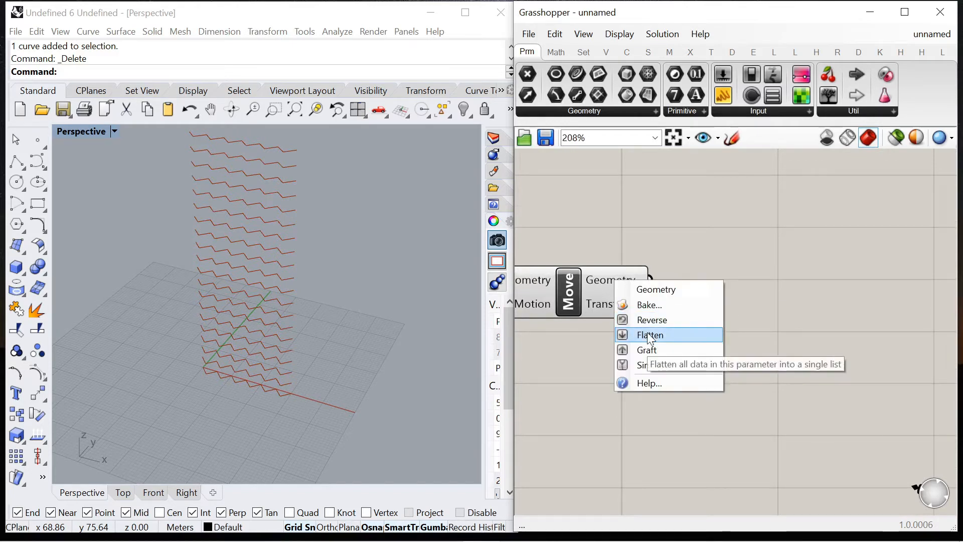
click(647, 332)
right_click(614, 286)
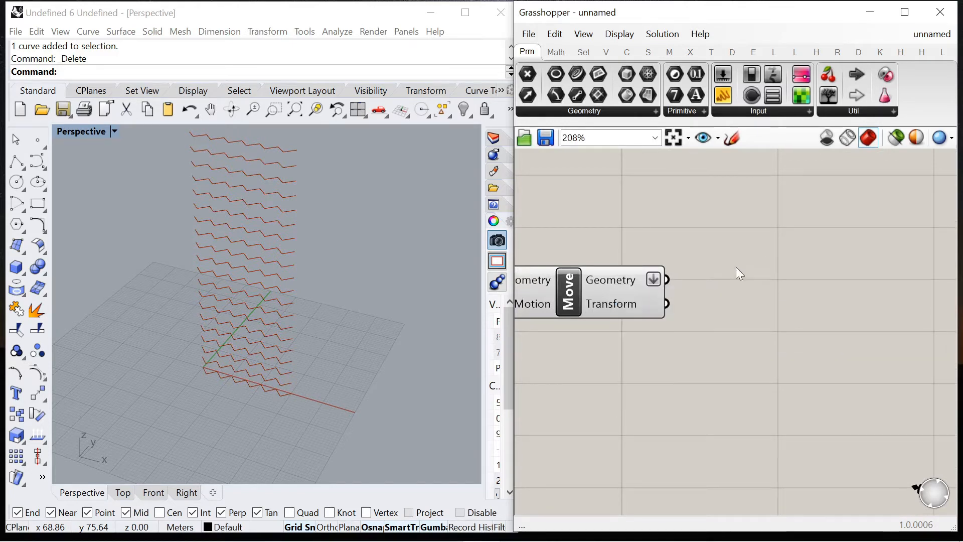
Add an Evaluate Curve component, connect the flattened Geometry output to its Curve input and place it beyond Move
scroll(577, 279, down, 3)
scroll(681, 308, up, 3)
double_click(681, 309)
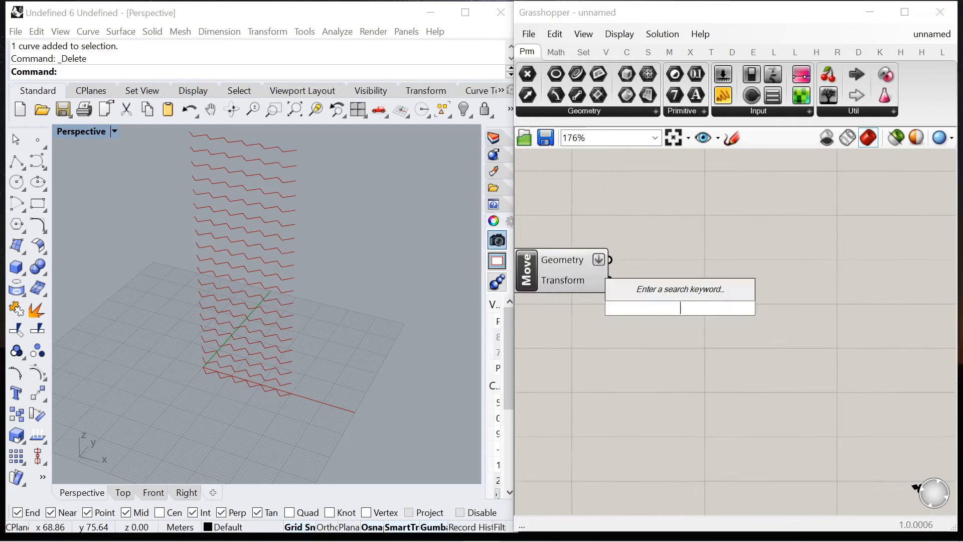
text(evaluate)
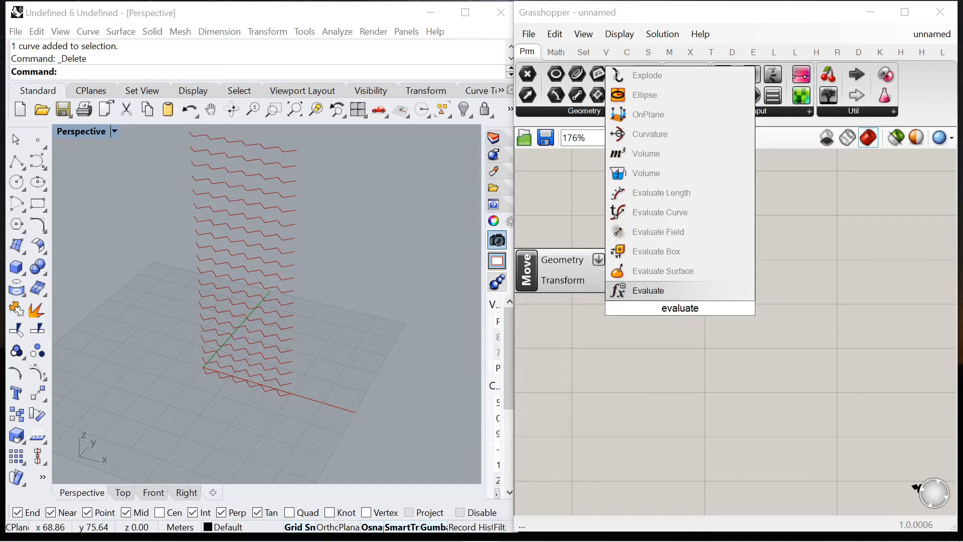
click(697, 211)
drag(610, 260, 616, 284)
drag(721, 331, 915, 340)
Create a Point parameter with the value 0,1,0 before Evaluate Curve's Parameter input
double_click(689, 393)
text(0,1,0)
key(Return)
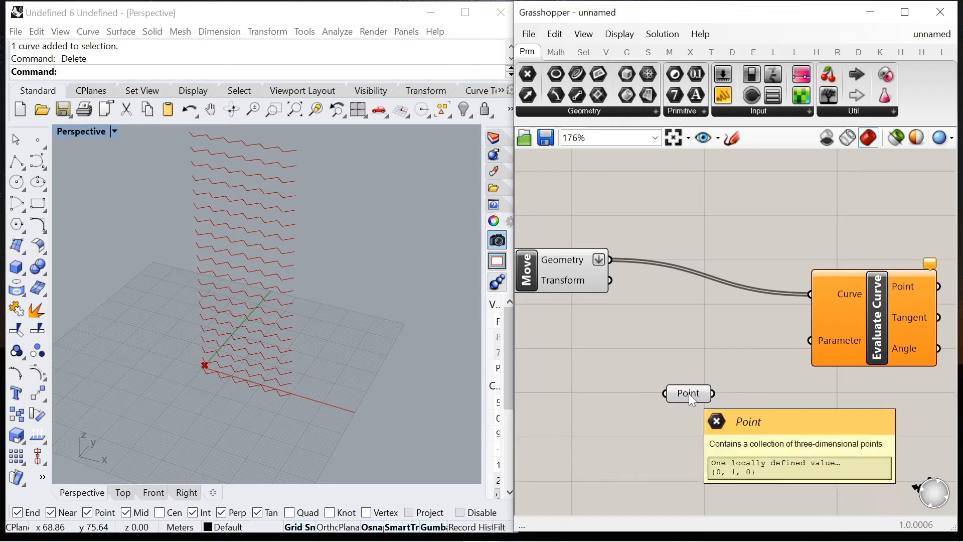
Reparameterize the Curve input of Evaluate Curve and delete the Point parameter
right_click(829, 299)
click(857, 418)
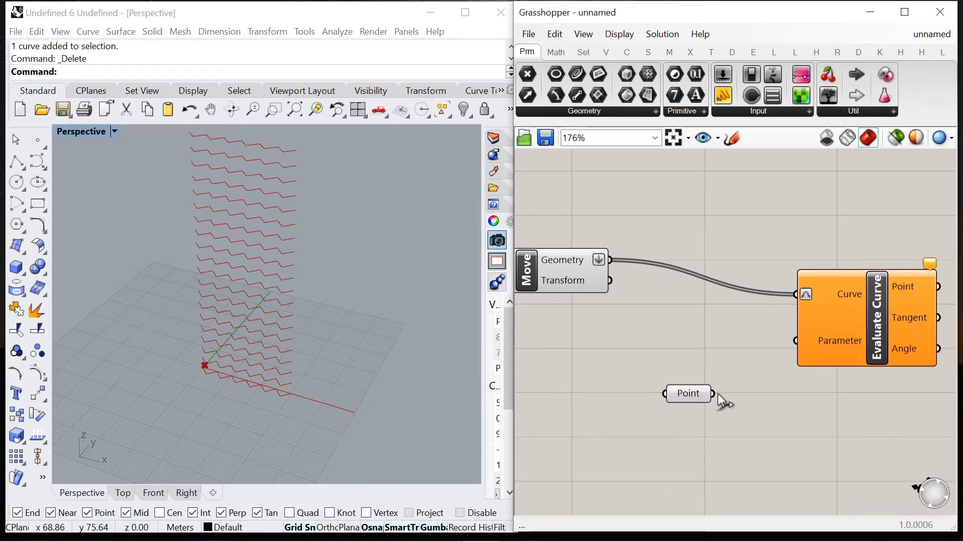
click(692, 393)
key(Delete)
Create a number slider from 0 to 1.0, connect it to Evaluate Curve's Parameter input and set it to 1.0
double_click(693, 392)
text(0<1.0)
key(Return)
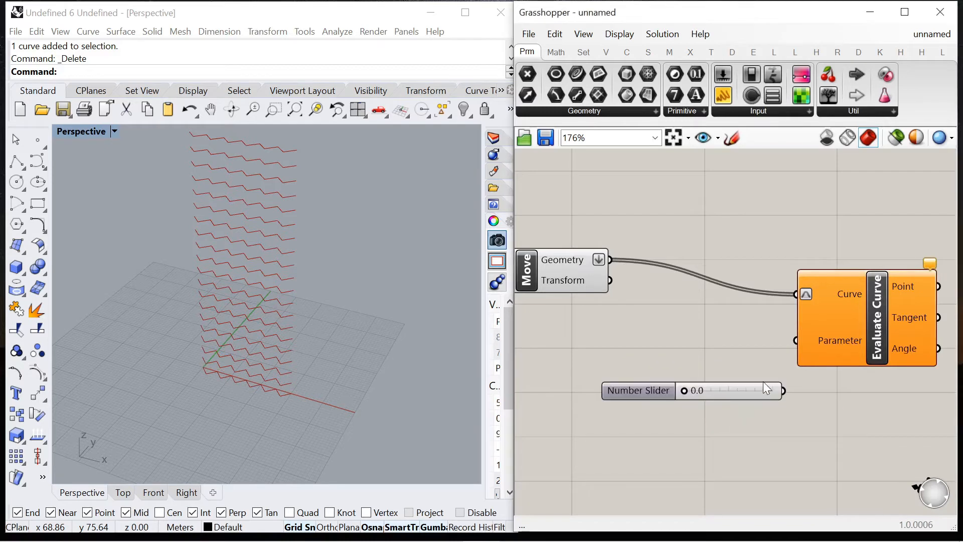
drag(783, 390, 796, 341)
scroll(791, 349, down, 2)
drag(762, 315, 851, 297)
drag(562, 375, 741, 335)
scroll(221, 377, up, 5)
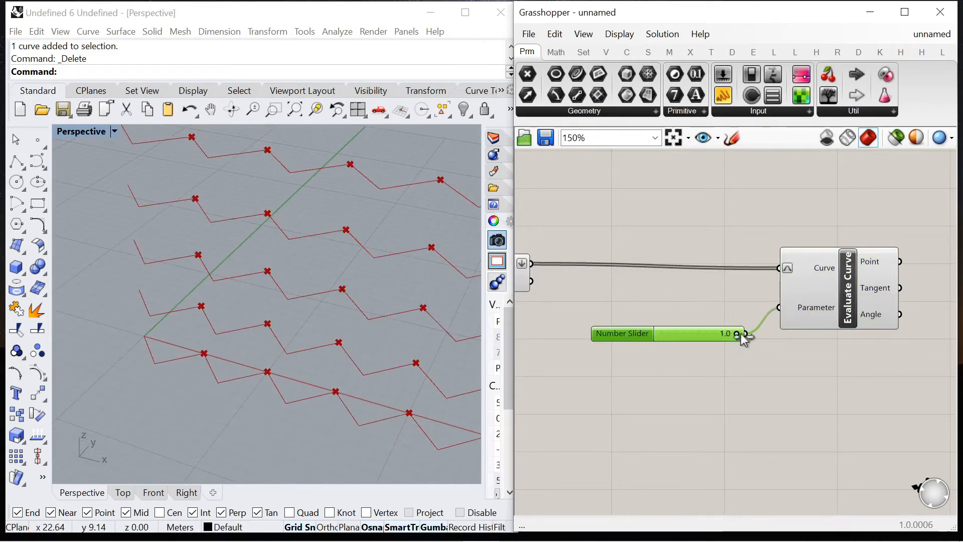
Move Evaluate Curve and its number slider farther away from the Move component to make room
scroll(788, 326, down, 4)
drag(812, 361, 686, 299)
drag(788, 291, 848, 290)
click(733, 354)
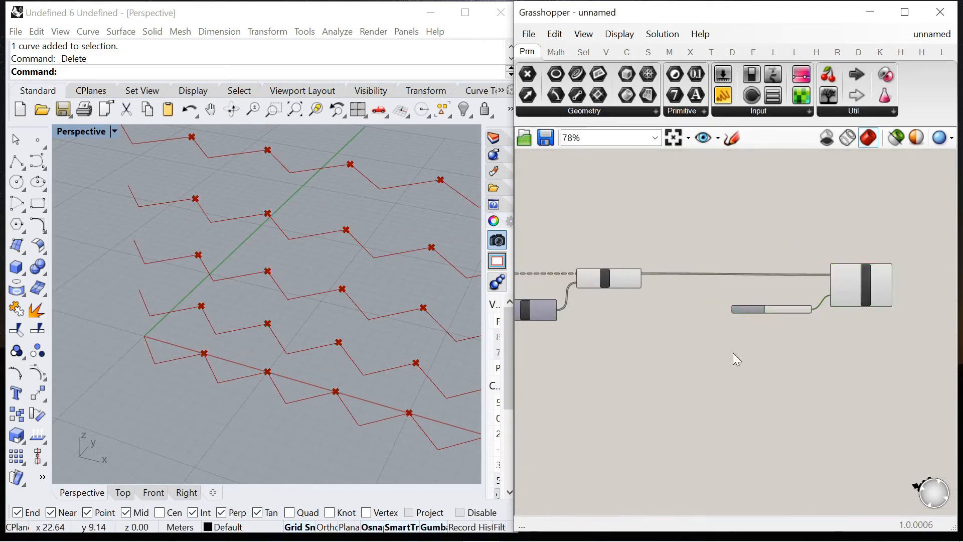
Add a Range component below the wire between Move and Evaluate Curve, leaving its Domain input unconnected
scroll(661, 363, up, 5)
double_click(661, 363)
text(range)
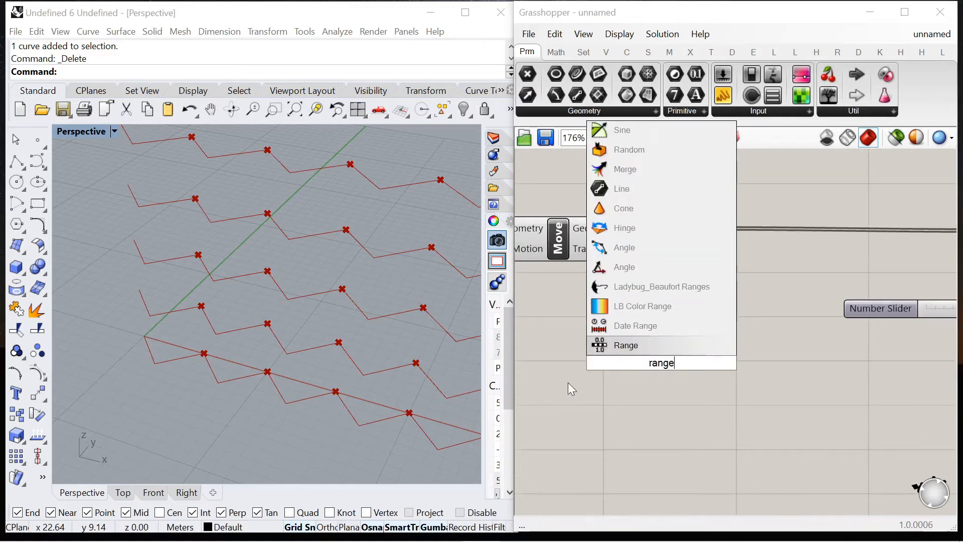
key(Return)
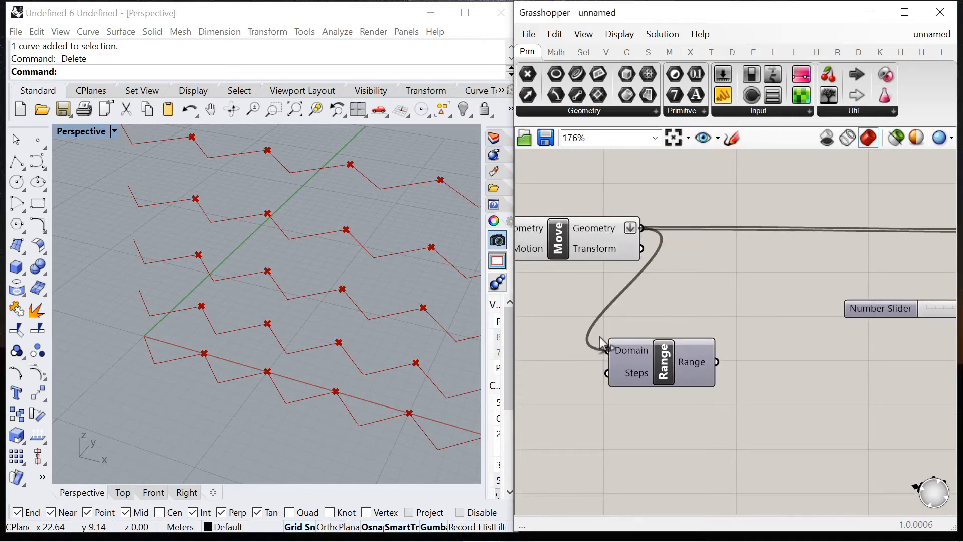
drag(598, 362, 644, 294)
drag(661, 369, 773, 415)
Add a List Length component, connect Move's flattened Geometry output to its List input and place Range beyond it
double_click(680, 361)
text(li)
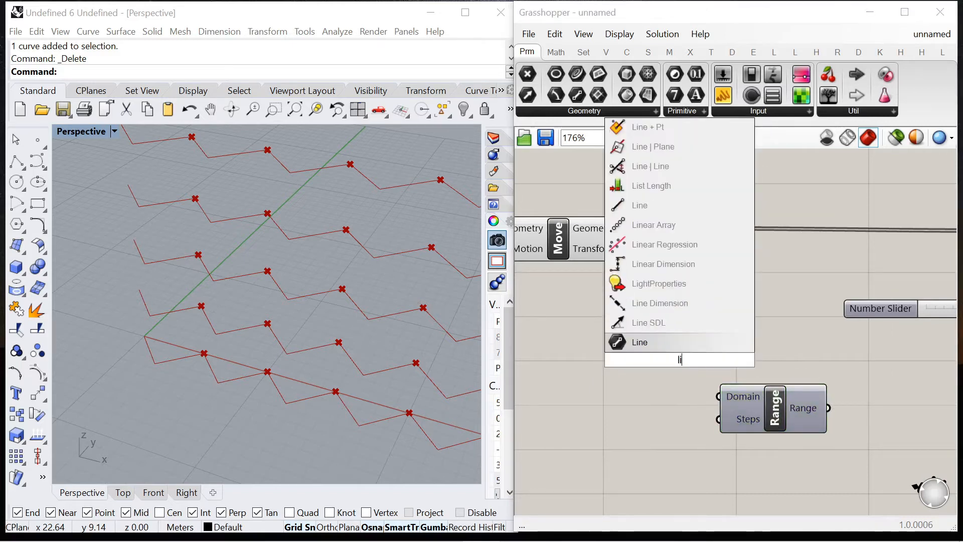
text(st leng)
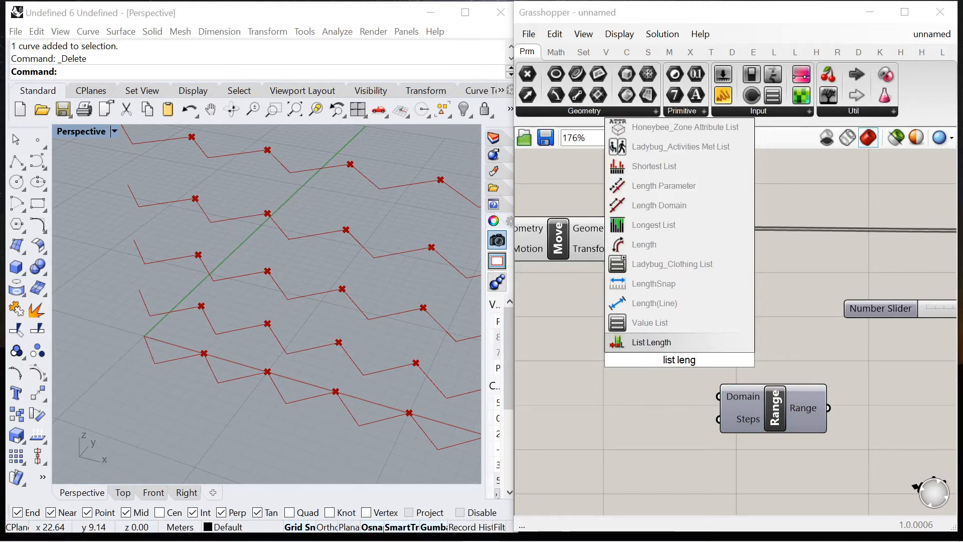
key(Return)
drag(643, 230, 628, 357)
right_drag(661, 325, 546, 260)
drag(677, 350, 799, 416)
scroll(669, 363, down, 3)
drag(620, 325, 674, 359)
scroll(655, 328, down, 5)
scroll(695, 364, up, 5)
scroll(577, 309, up, 4)
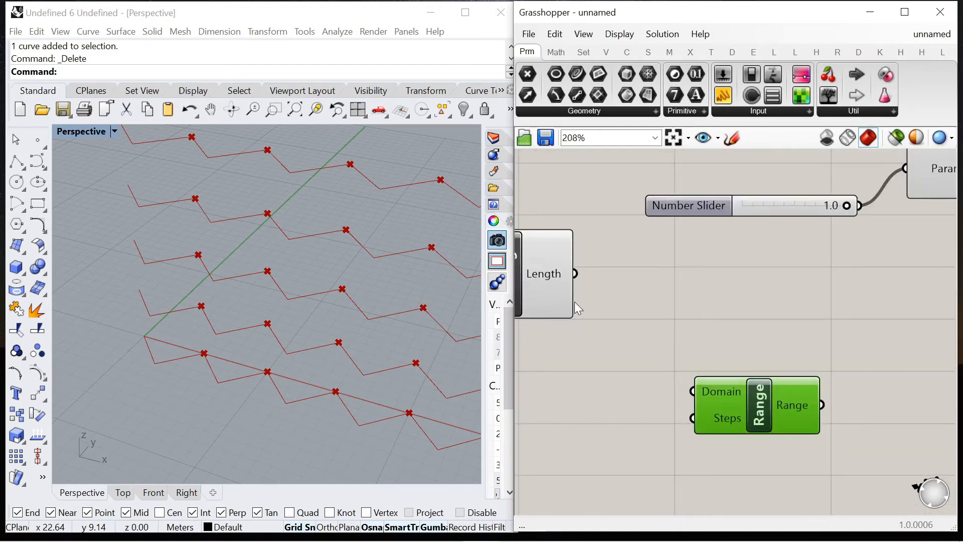
Add a Subtraction component that subtracts a panel value of 1 from List Length's output
click(556, 52)
drag(632, 95, 648, 304)
double_click(548, 384)
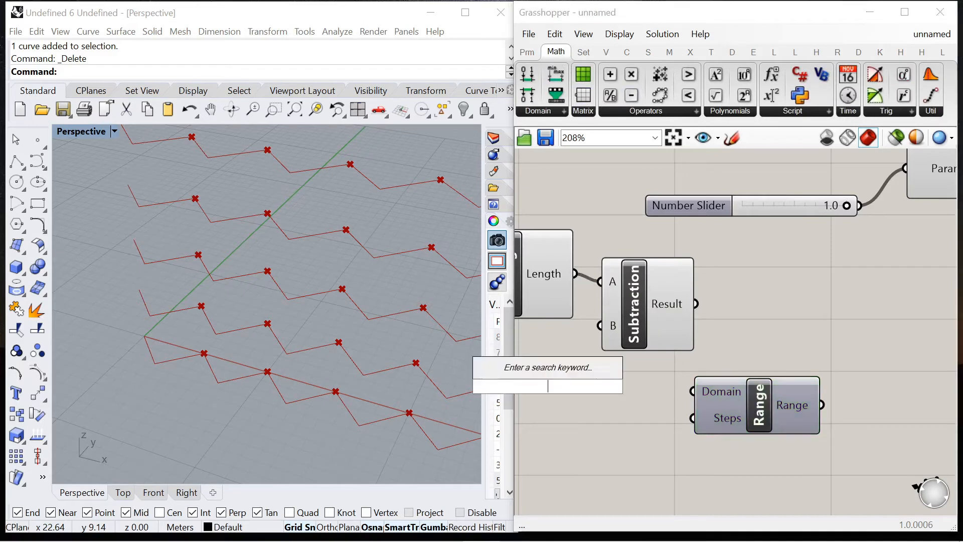
text("1)
key(Return)
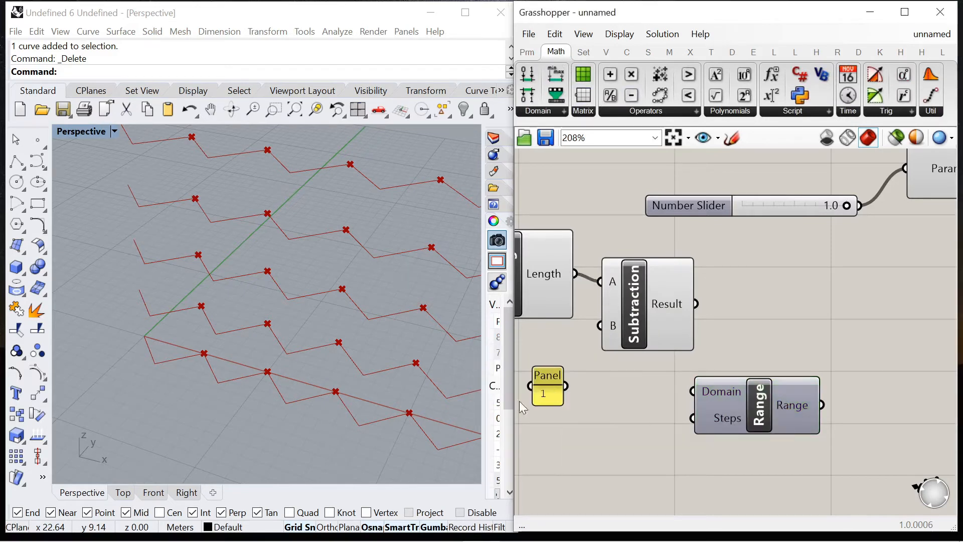
scroll(647, 358, down, 1)
drag(681, 377, 758, 370)
drag(627, 295, 640, 348)
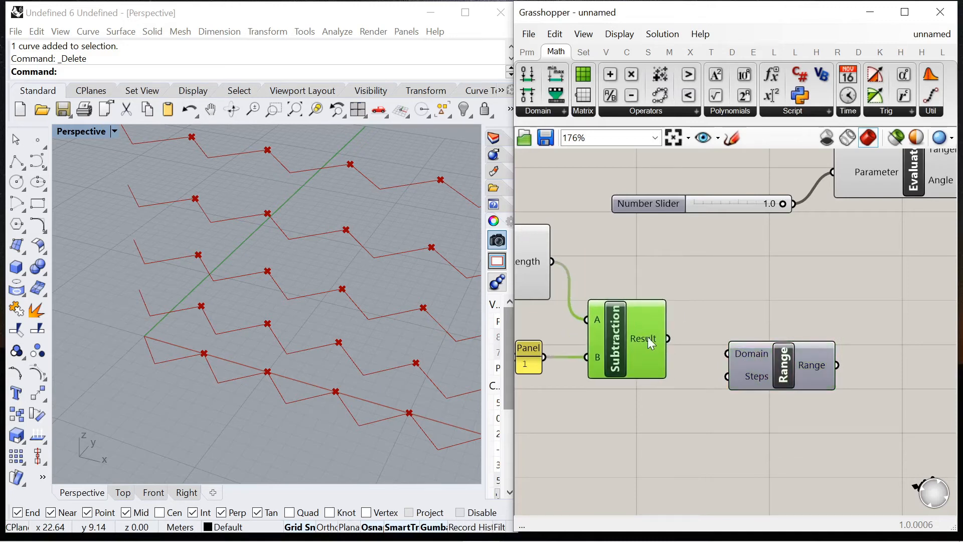
mouse_move(650, 343)
Connect the Subtraction result to Range's Steps input and align Range beside Subtraction
right_drag(744, 391, 672, 346)
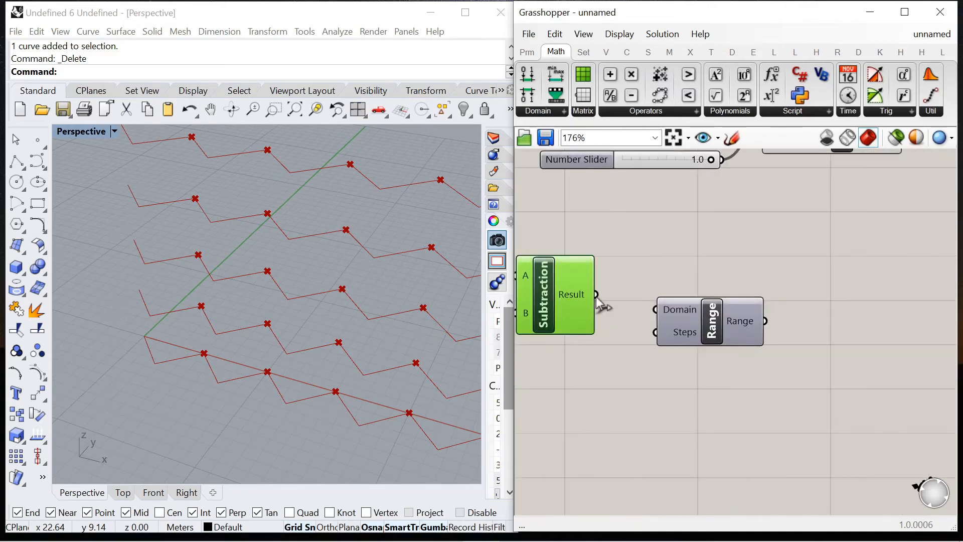
drag(656, 335, 657, 334)
drag(704, 325, 694, 288)
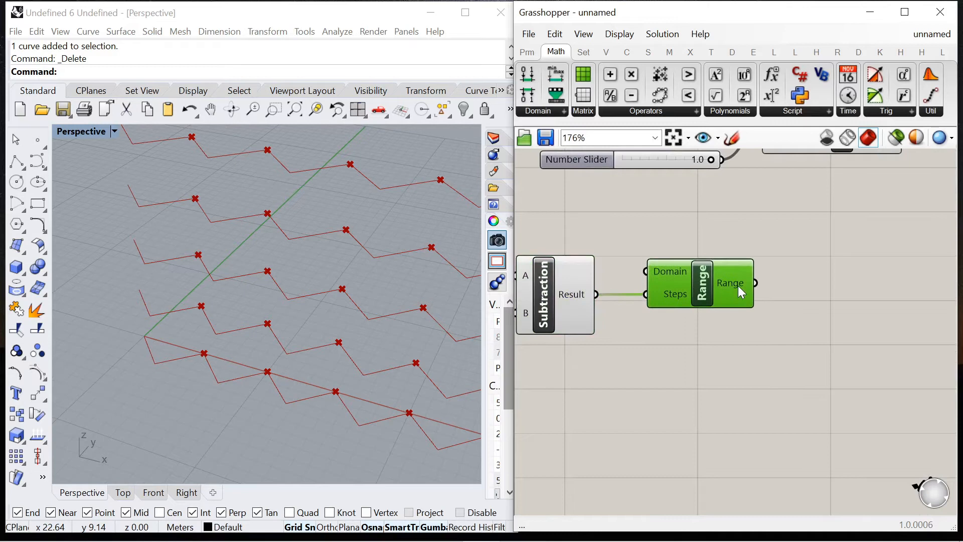
mouse_move(738, 285)
Shift Evaluate Curve and its slider farther out to free space after Range
scroll(613, 285, down, 4)
scroll(670, 282, up, 2)
scroll(713, 295, down, 3)
drag(712, 295, 600, 247)
drag(680, 265, 845, 264)
click(701, 328)
Add a Graph Mapper after Range and connect the Range output to its input
scroll(690, 324, up, 3)
double_click(677, 326)
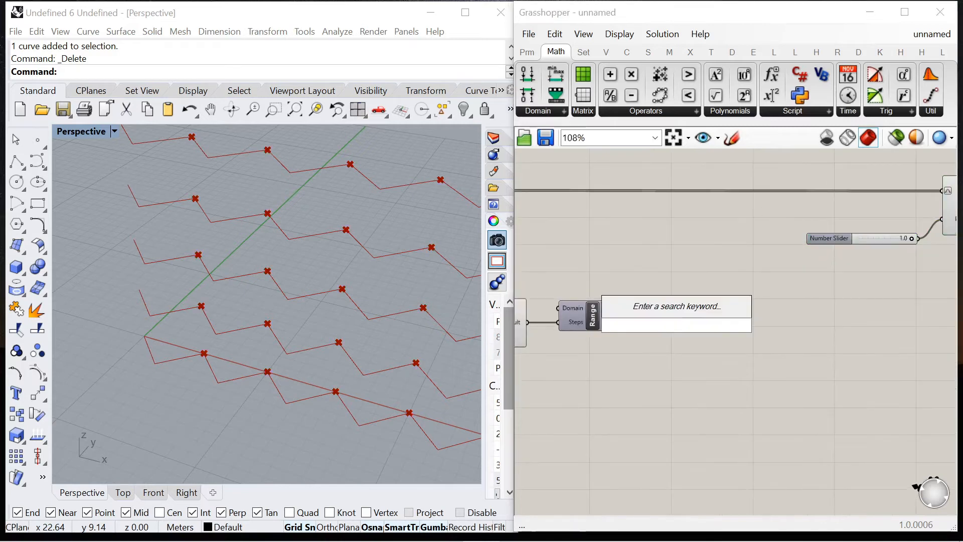
text(graph)
click(661, 289)
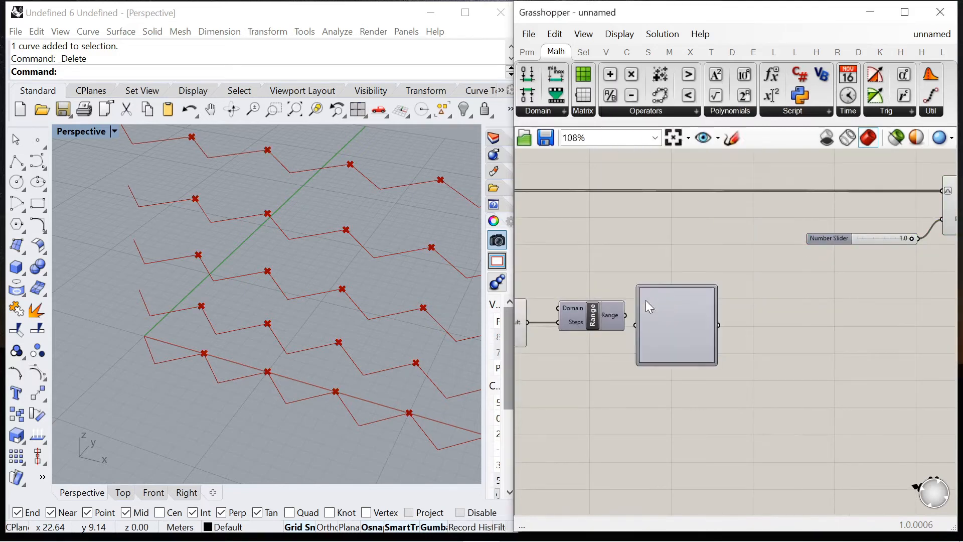
scroll(597, 318, up, 4)
drag(672, 318, 686, 332)
scroll(607, 290, down, 6)
scroll(729, 324, up, 5)
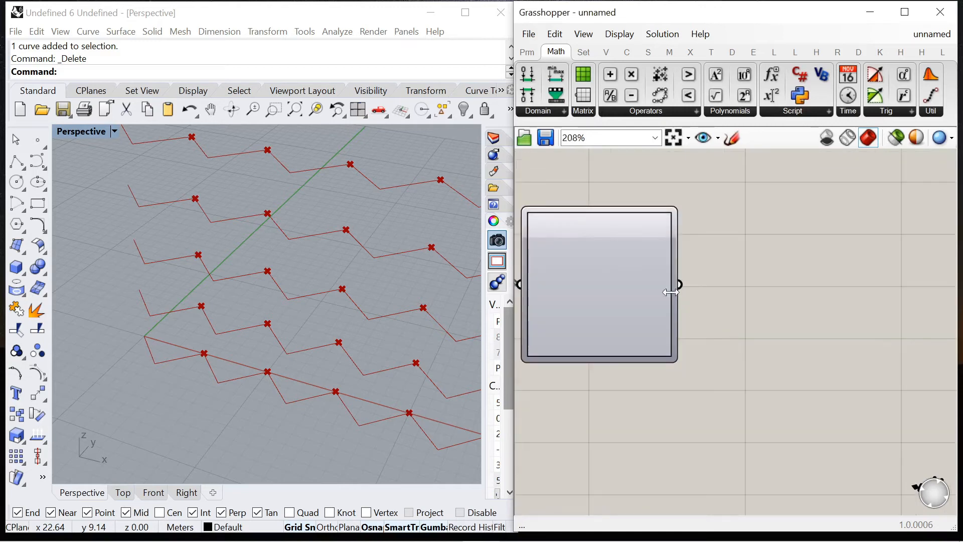
Set the Graph Mapper's graph type to Sine, then enlarge the mapper and reposition it beside Range
right_click(650, 286)
mouse_move(718, 454)
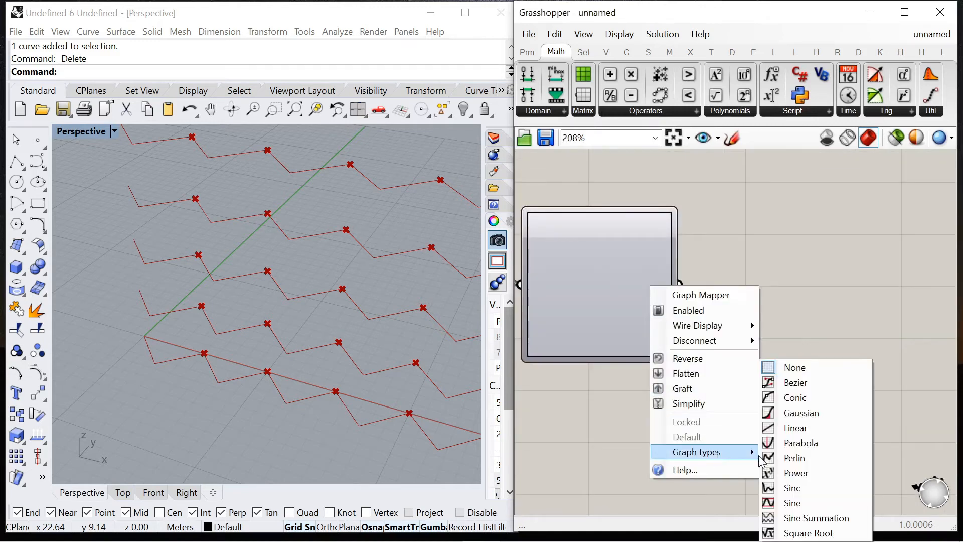
click(792, 503)
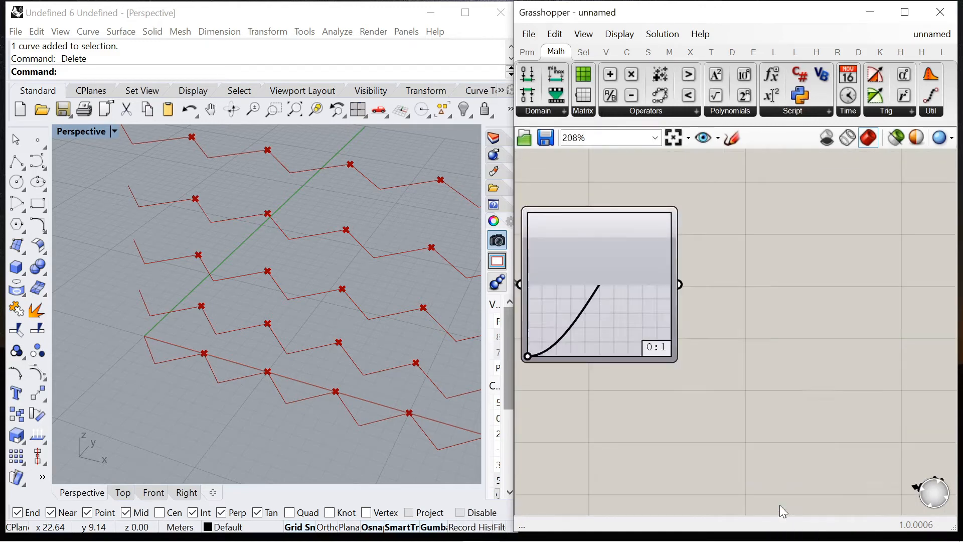
scroll(657, 303, down, 5)
drag(674, 290, 781, 287)
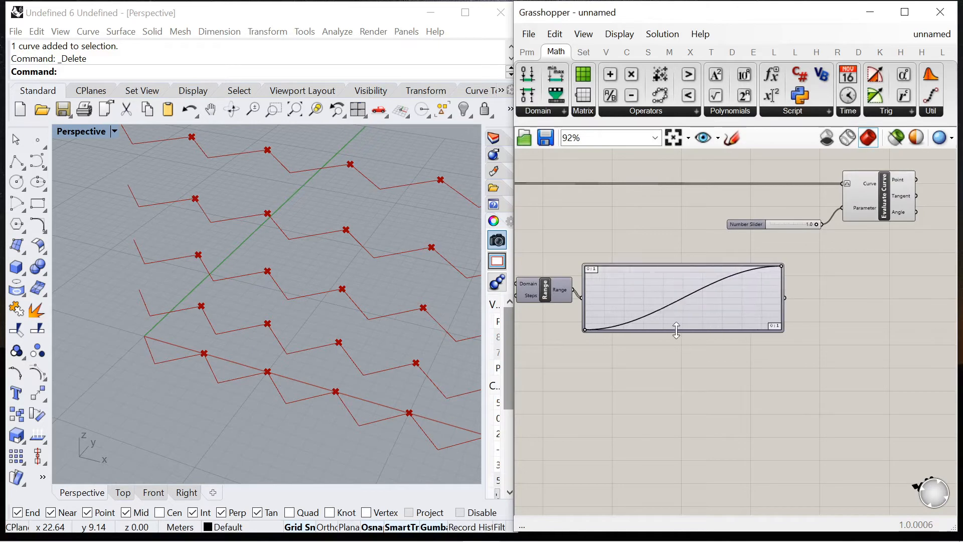
drag(676, 330, 674, 430)
drag(656, 299, 694, 284)
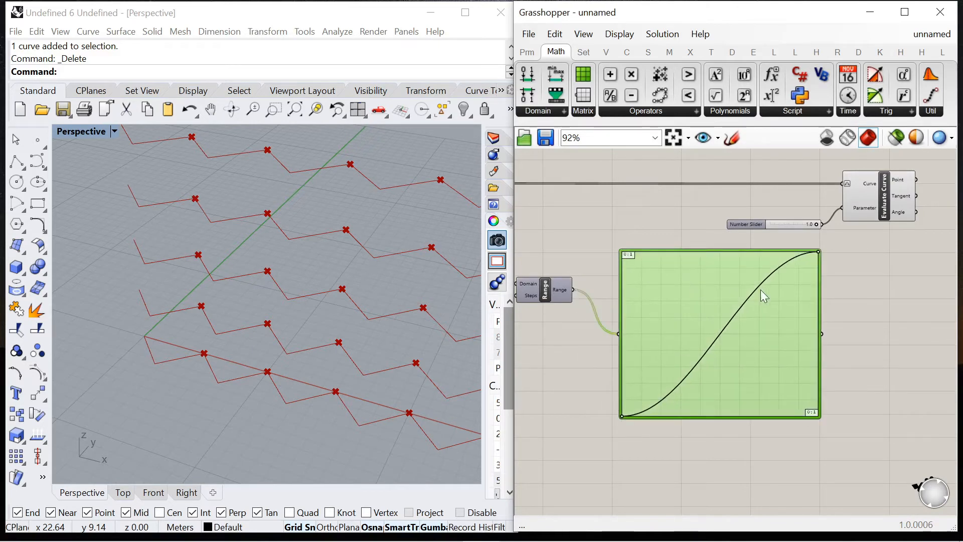
Reshape the sine graph to about three waves and raise its low points above the graph's base
scroll(761, 291, up, 1)
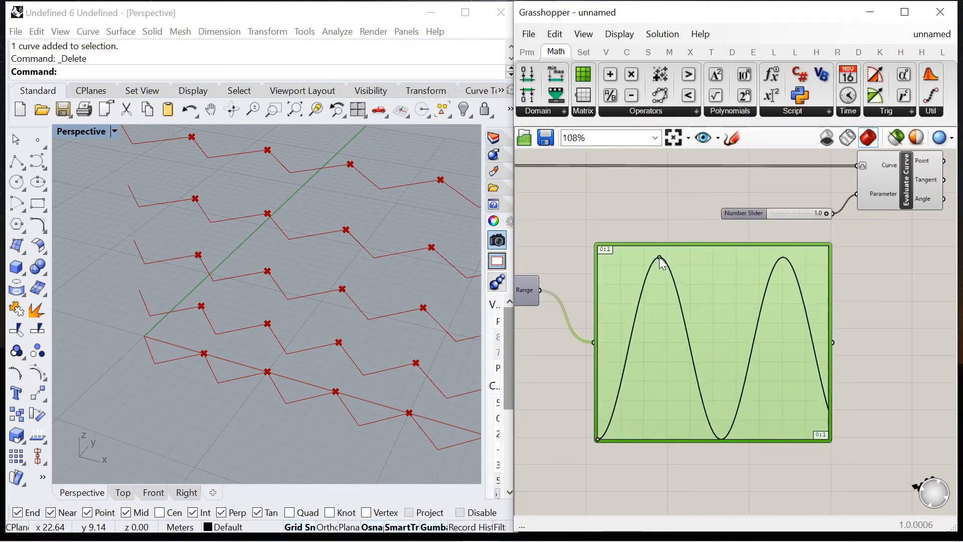
drag(649, 264, 638, 285)
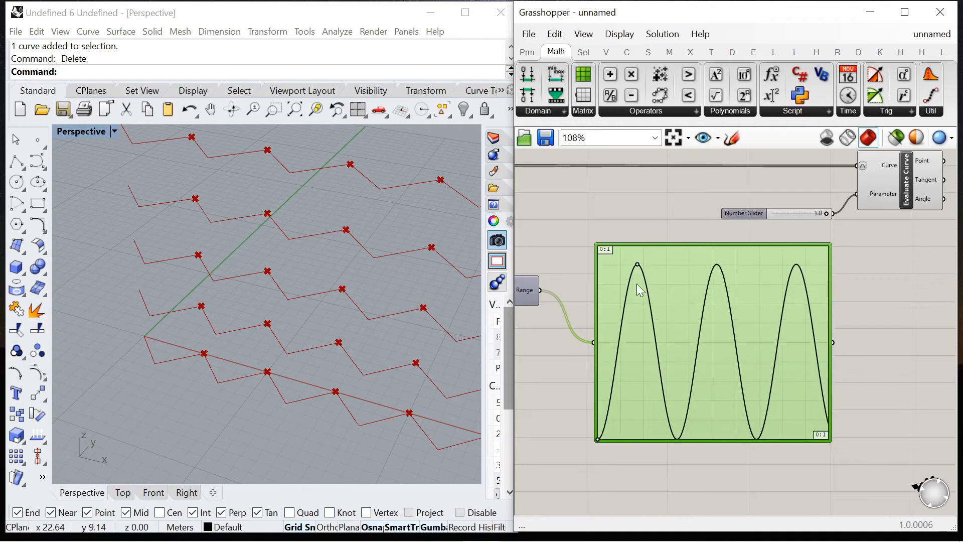
drag(597, 439, 593, 399)
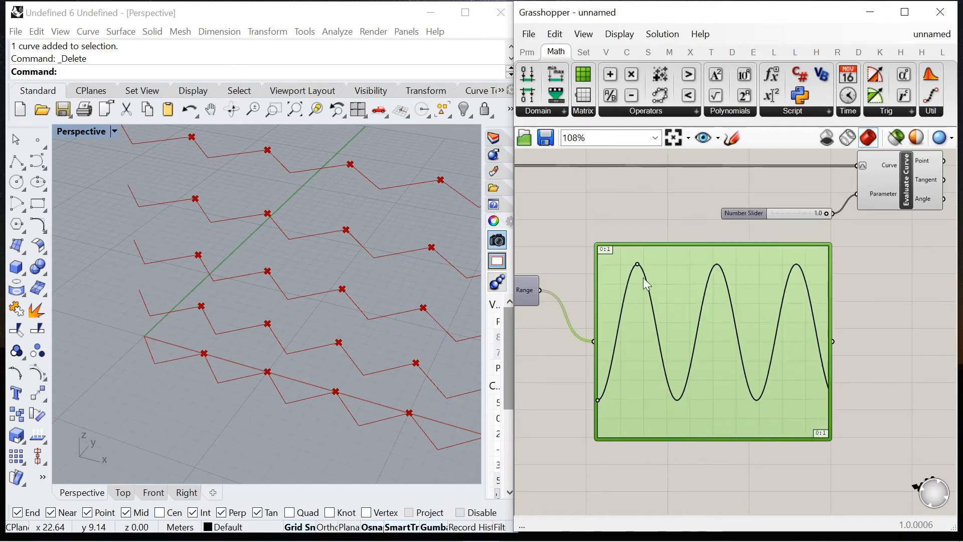
Compress the sine graph's waves until about eleven peaks fit across the Graph Mapper
scroll(643, 278, up, 3)
drag(622, 296, 574, 290)
scroll(586, 298, down, 2)
scroll(586, 298, up, 5)
scroll(574, 290, down, 4)
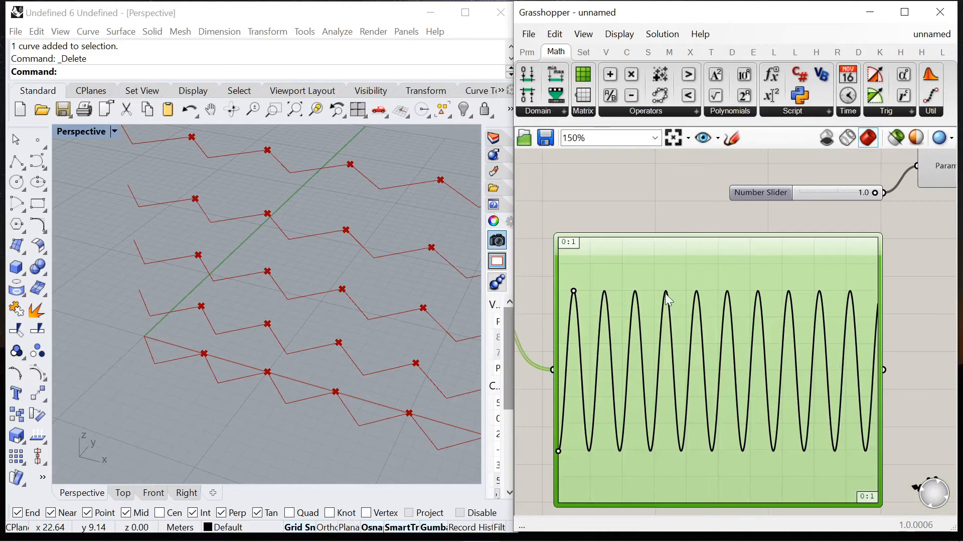
scroll(573, 290, up, 2)
drag(574, 290, 571, 291)
scroll(571, 291, down, 2)
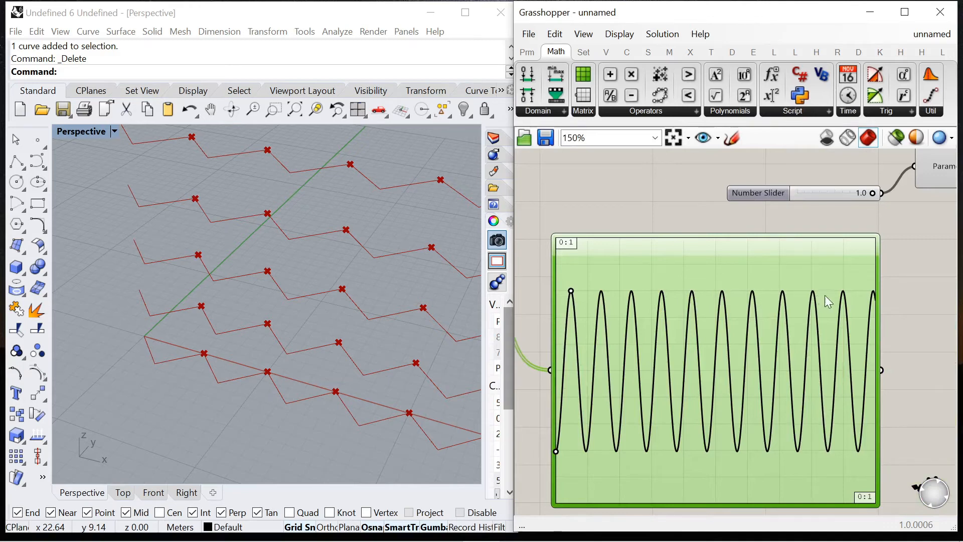
Connect the Graph Mapper output to Evaluate Curve's Parameter input and delete the number slider
scroll(828, 301, down, 3)
scroll(844, 309, up, 3)
drag(808, 380, 838, 176)
click(695, 205)
key(Delete)
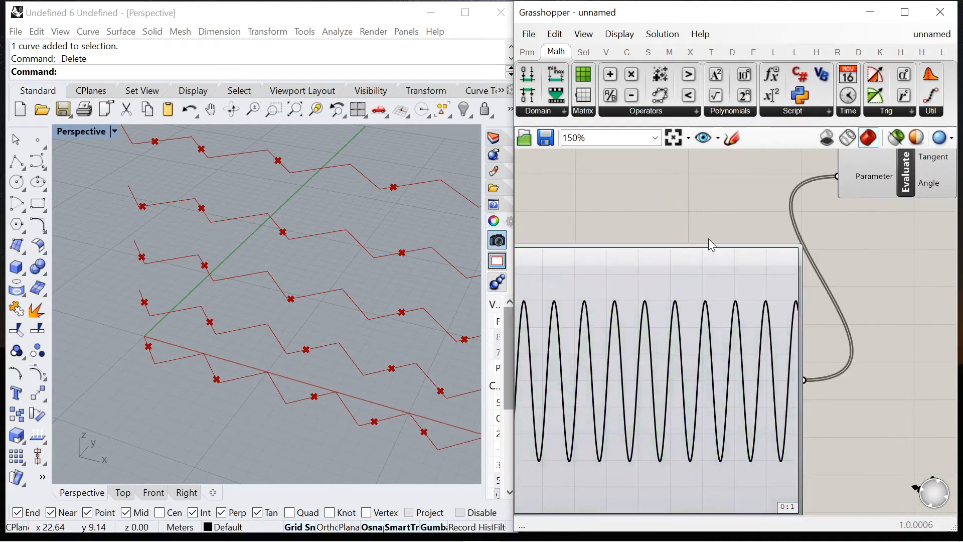
Fine-tune the sine graph's wave spacing so the evaluated points form wavy vertical columns up the tower
right_drag(323, 334, 320, 269)
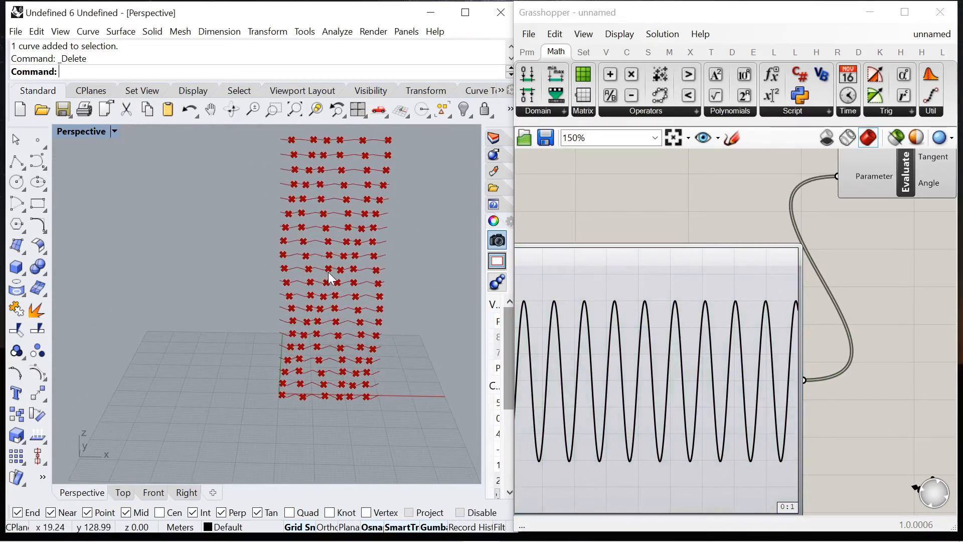
scroll(601, 327, up, 8)
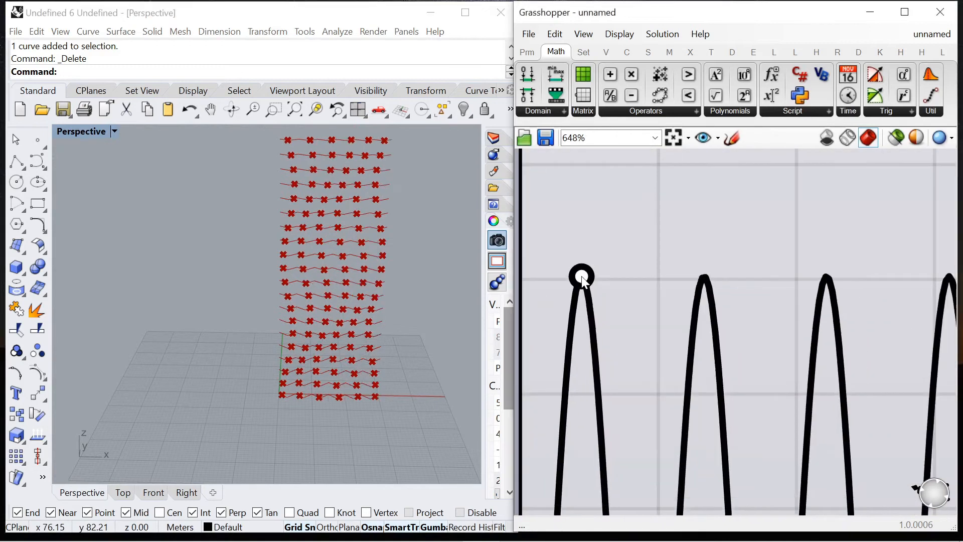
drag(582, 277, 584, 277)
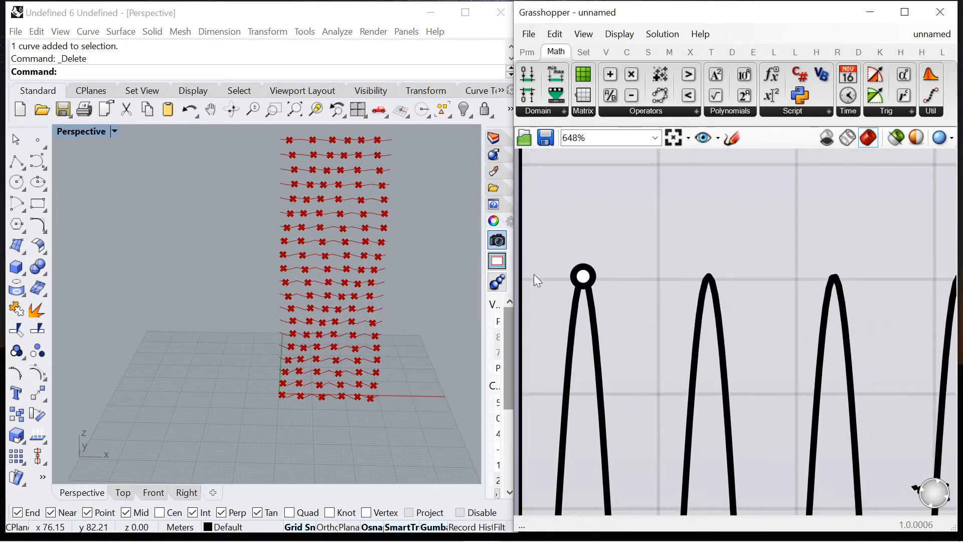
scroll(287, 267, down, 6)
scroll(337, 279, up, 4)
right_drag(337, 289, 324, 314)
scroll(661, 262, down, 15)
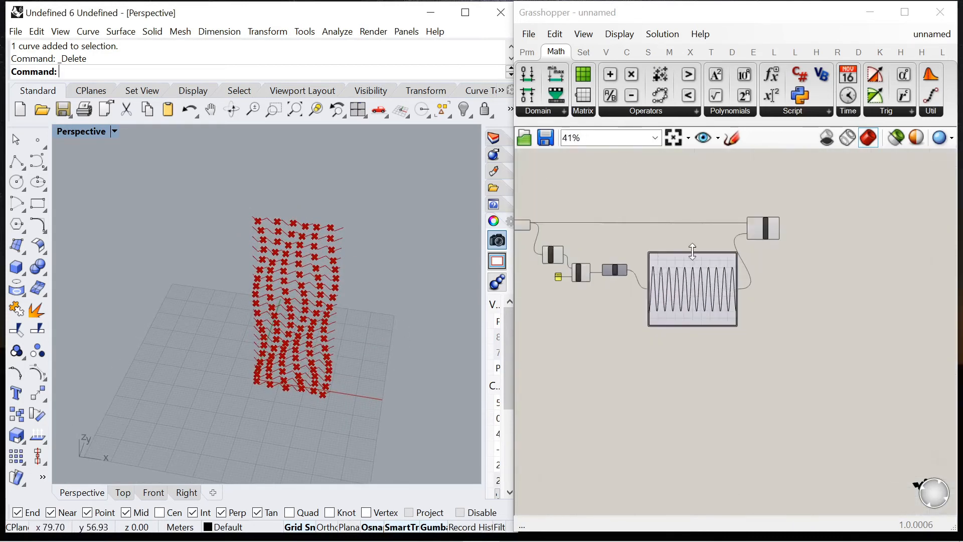
Examine the values at Evaluate Curve's Point output
scroll(765, 226, up, 6)
click(766, 229)
mouse_move(785, 215)
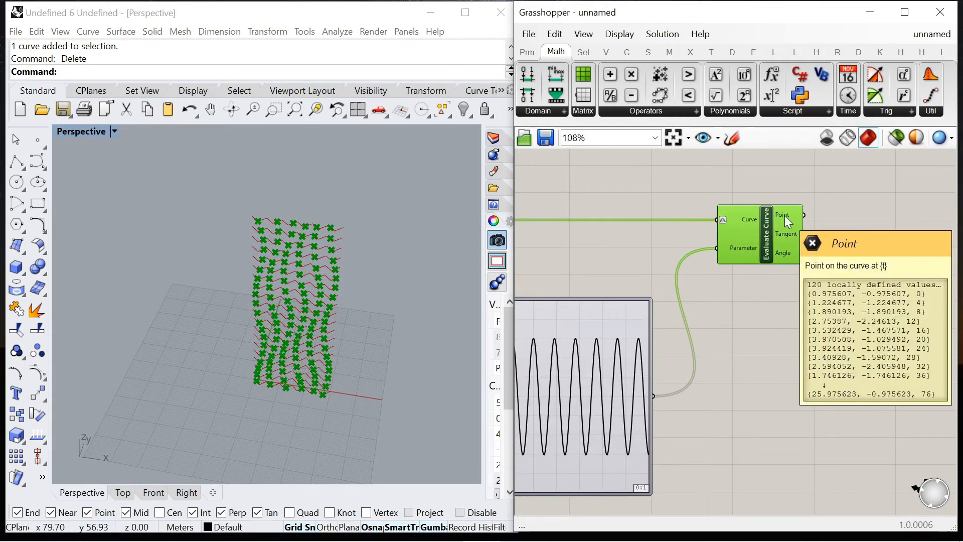
scroll(694, 234, down, 6)
scroll(780, 235, up, 10)
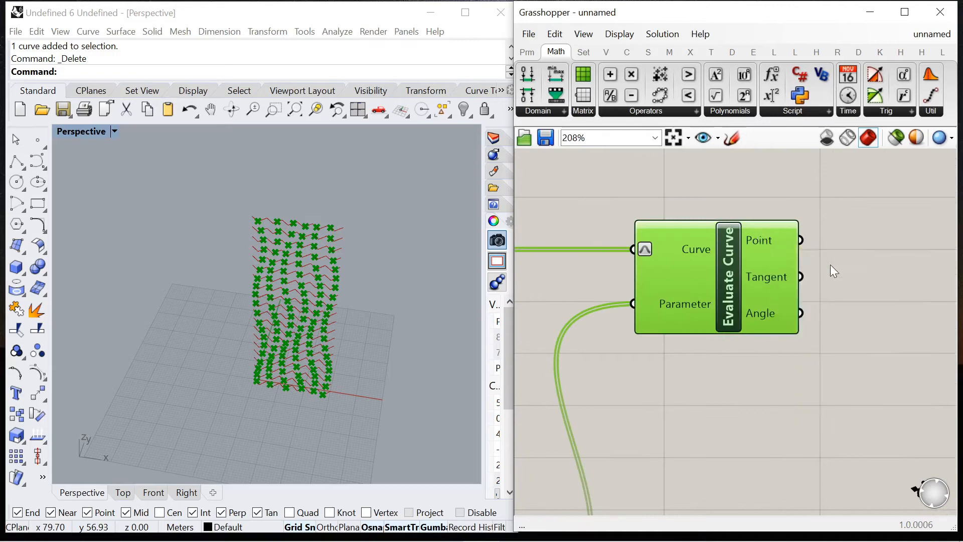
Add an End Points component, connect Move's flattened Geometry output to its Curve input and place it above Evaluate Curve
scroll(634, 261, down, 8)
scroll(667, 251, up, 6)
double_click(713, 224)
text(end)
key(Return)
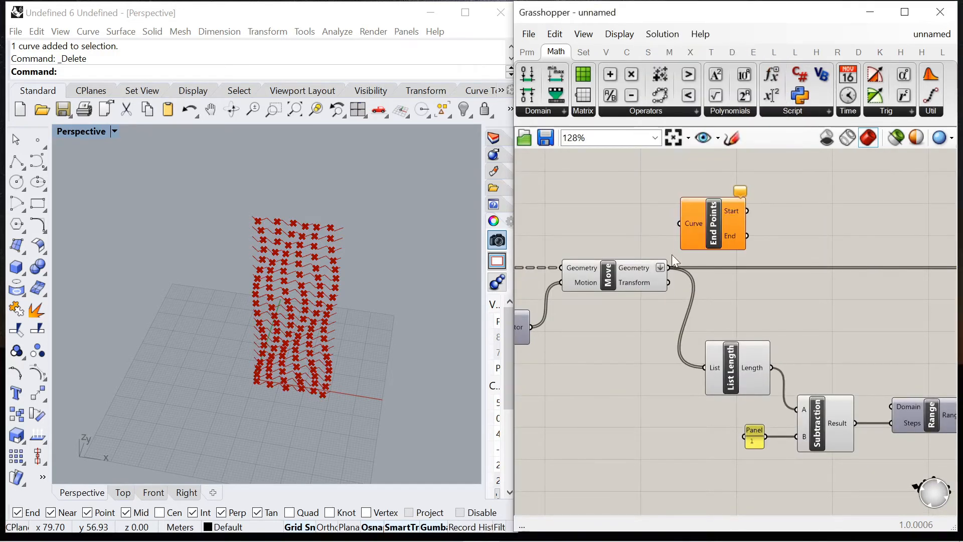
drag(676, 231, 677, 230)
scroll(545, 258, down, 5)
drag(613, 247, 893, 242)
click(918, 256)
scroll(774, 234, up, 6)
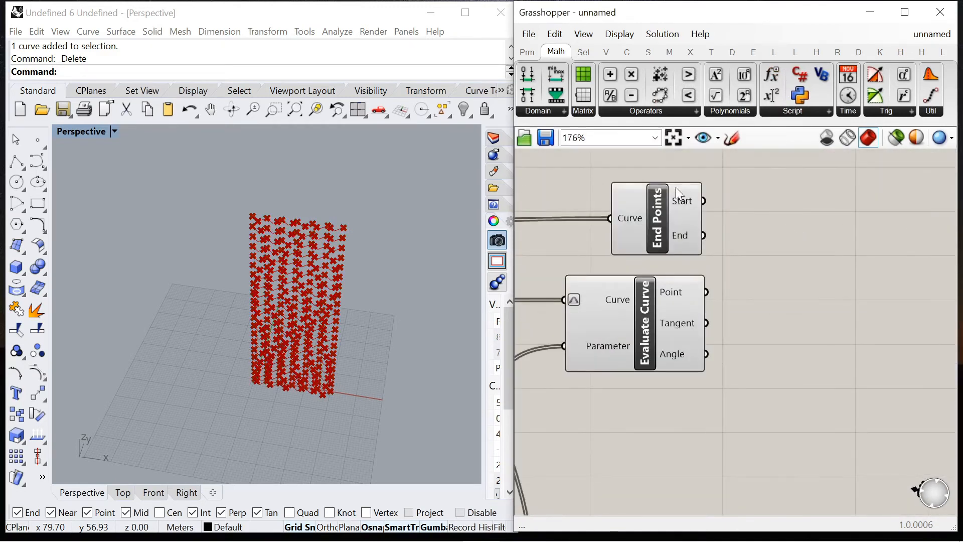
Simplify the Start and End outputs of End Points and the Point output of Evaluate Curve
right_click(686, 210)
click(722, 283)
right_click(683, 234)
click(718, 316)
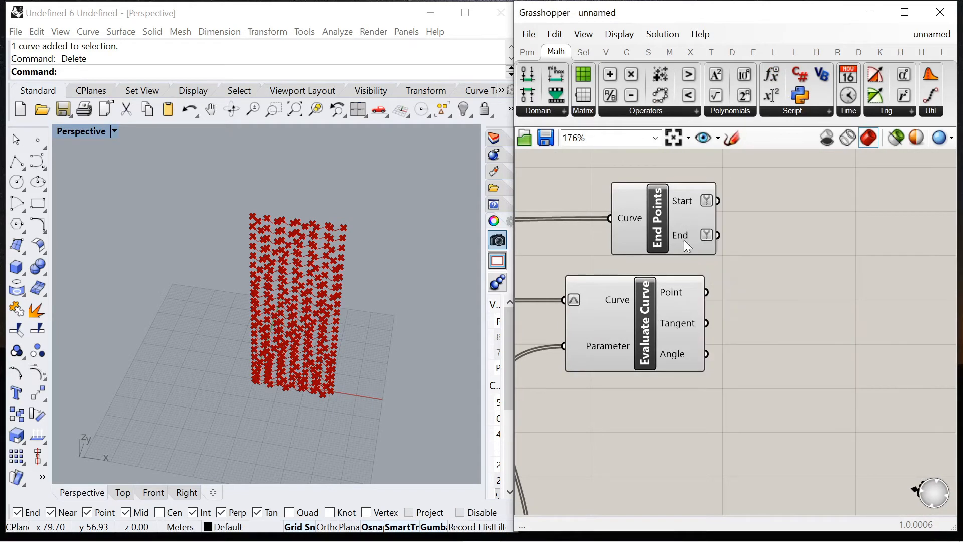
right_click(676, 290)
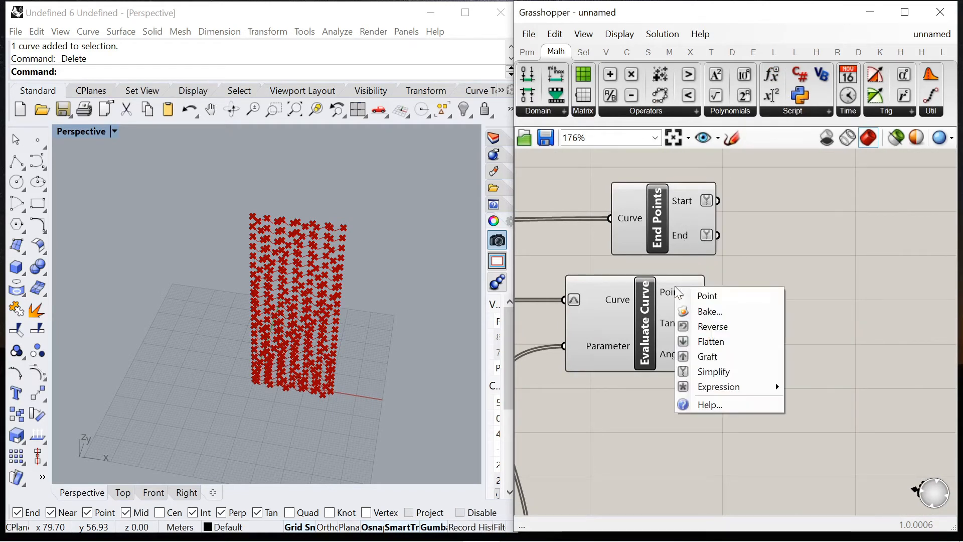
click(722, 372)
Add a PolyLine component and feed its Vertices input with End Points' Start, Evaluate Curve's Point and End Points' End outputs, in that order
double_click(789, 300)
text(poly)
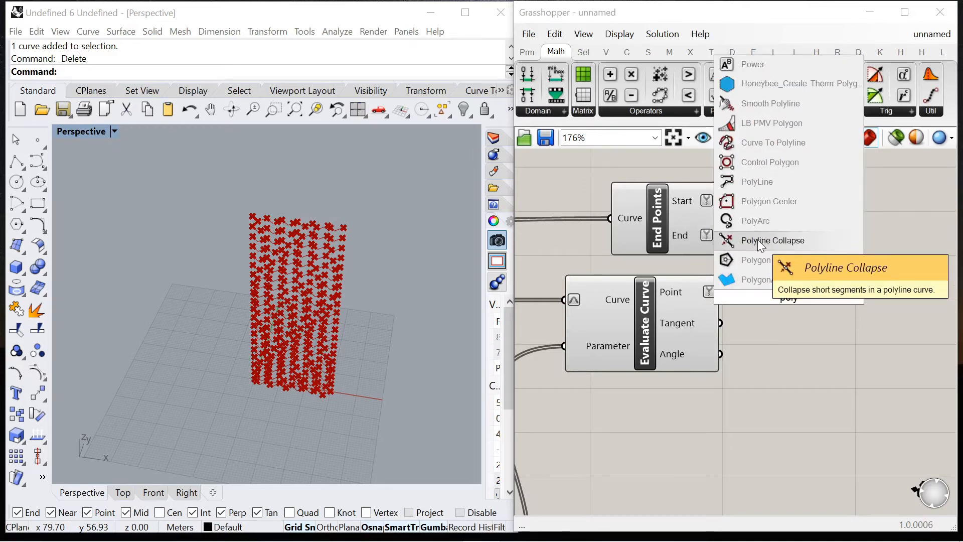
click(757, 182)
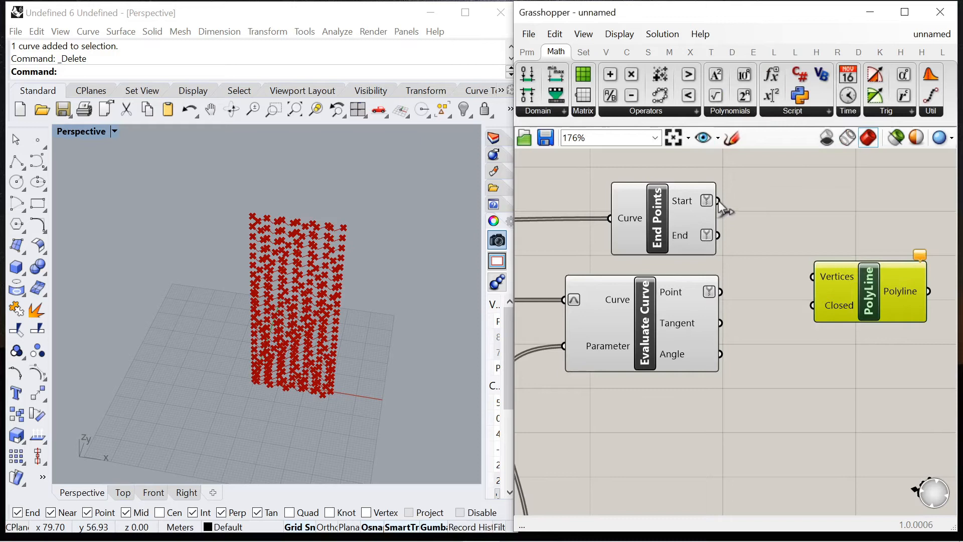
click(702, 206)
scroll(723, 205, up, 2)
drag(847, 305, 849, 307)
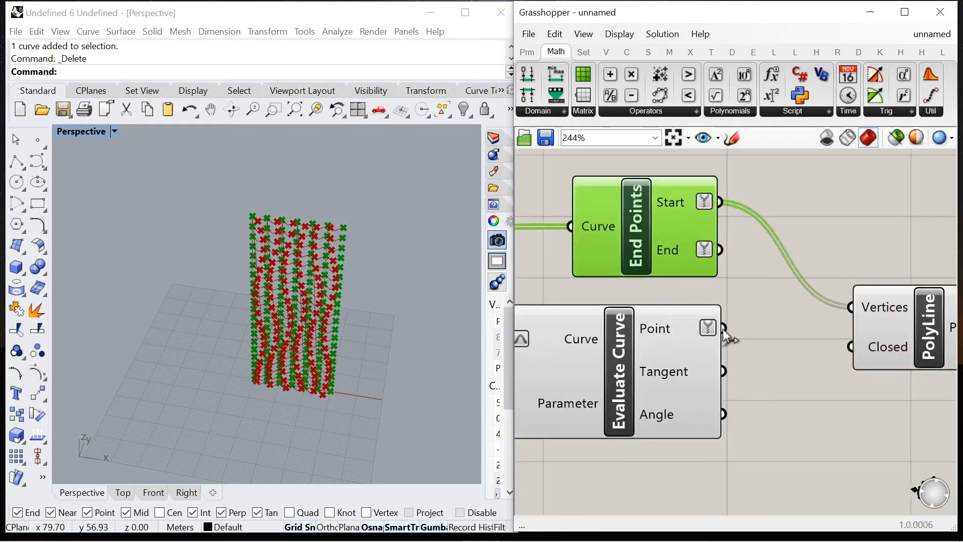
shift+drag(781, 331, 850, 307)
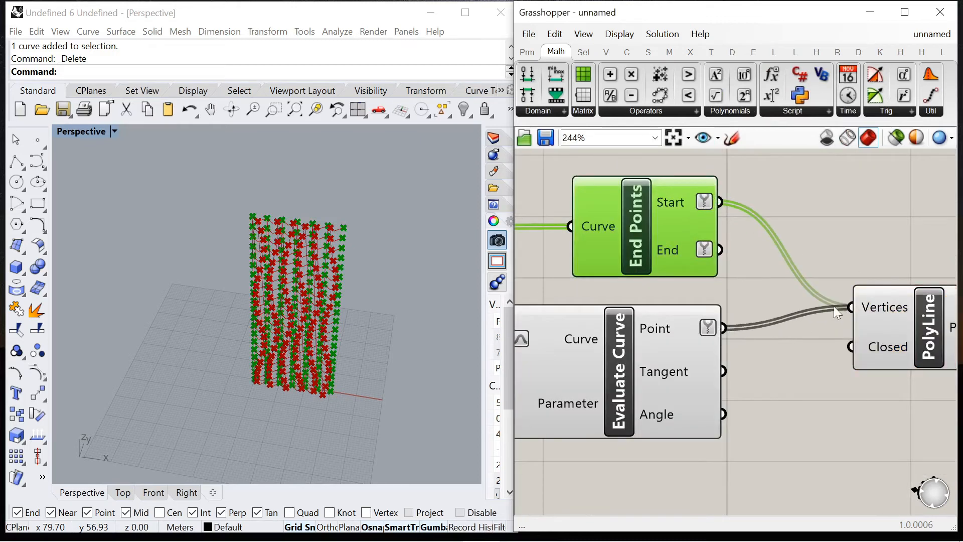
shift+drag(721, 249, 850, 307)
click(842, 228)
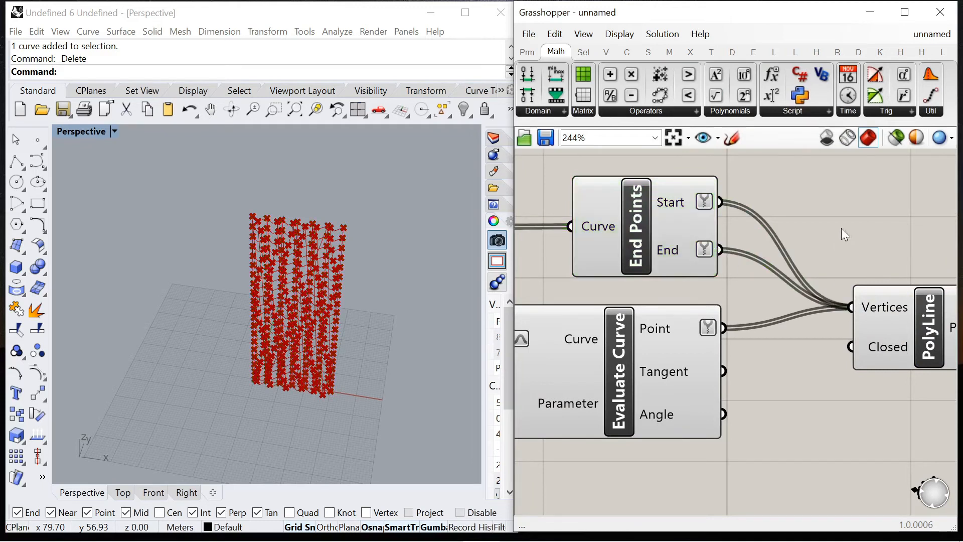
Graft the Start and End outputs of End Points and the Point output of Evaluate Curve
scroll(272, 395, up, 5)
right_click(679, 207)
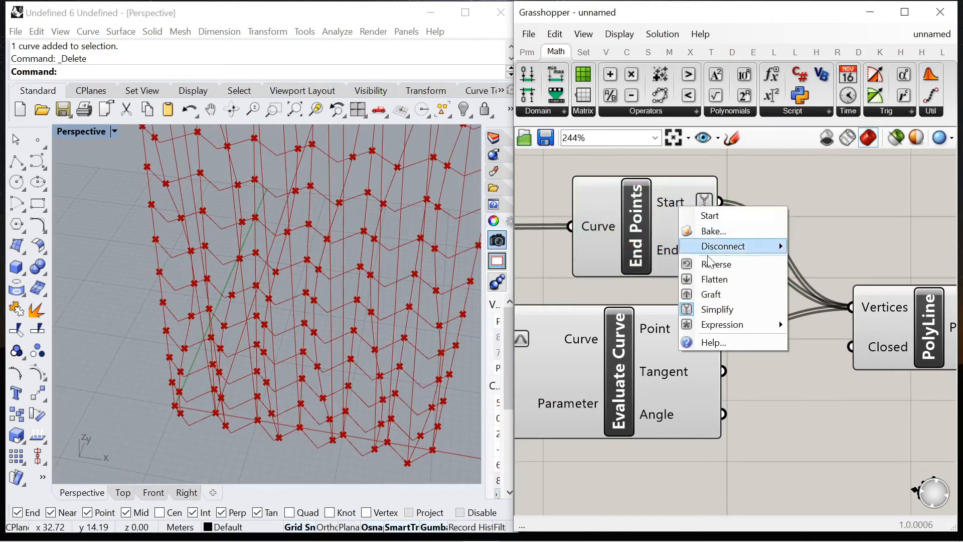
click(722, 291)
right_click(673, 252)
click(708, 339)
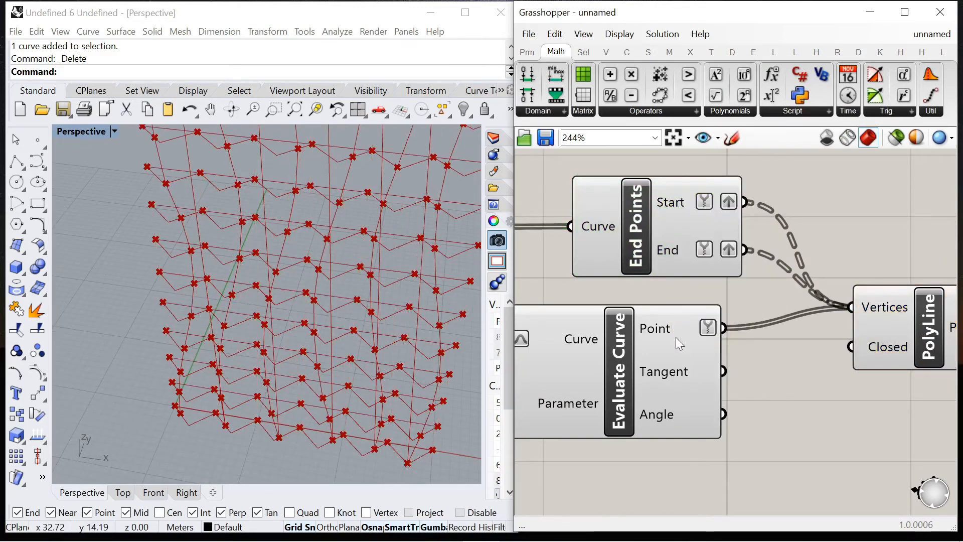
right_click(662, 333)
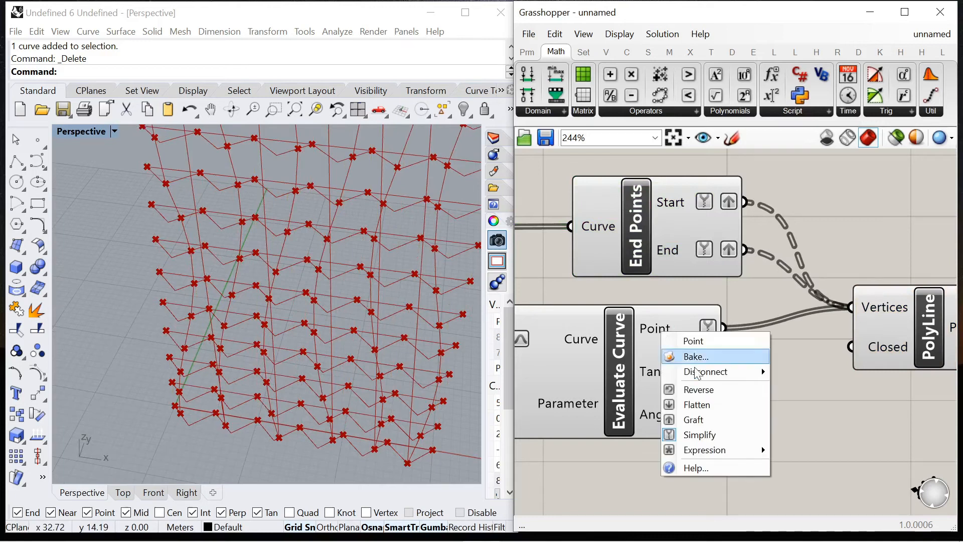
click(711, 420)
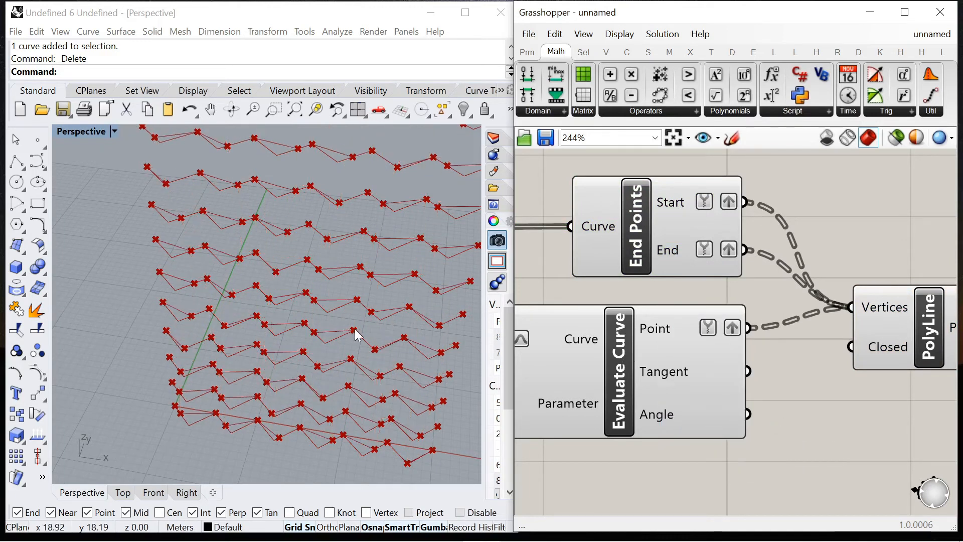
Check the PolyLine and Evaluate Curve geometry in the viewport and turn off the preview of the upstream zigzag polyline components
scroll(356, 335, up, 5)
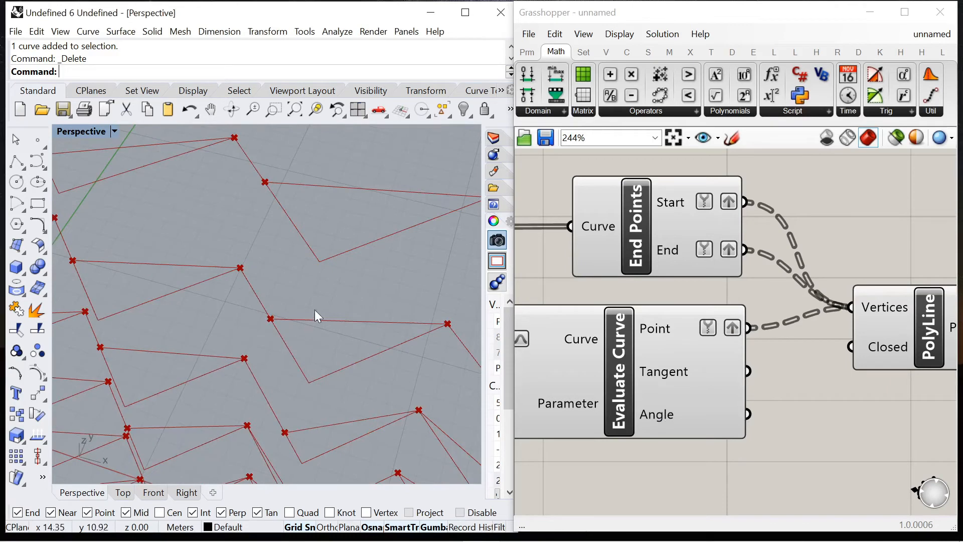
scroll(704, 266, down, 2)
scroll(843, 283, up, 2)
drag(849, 315, 864, 310)
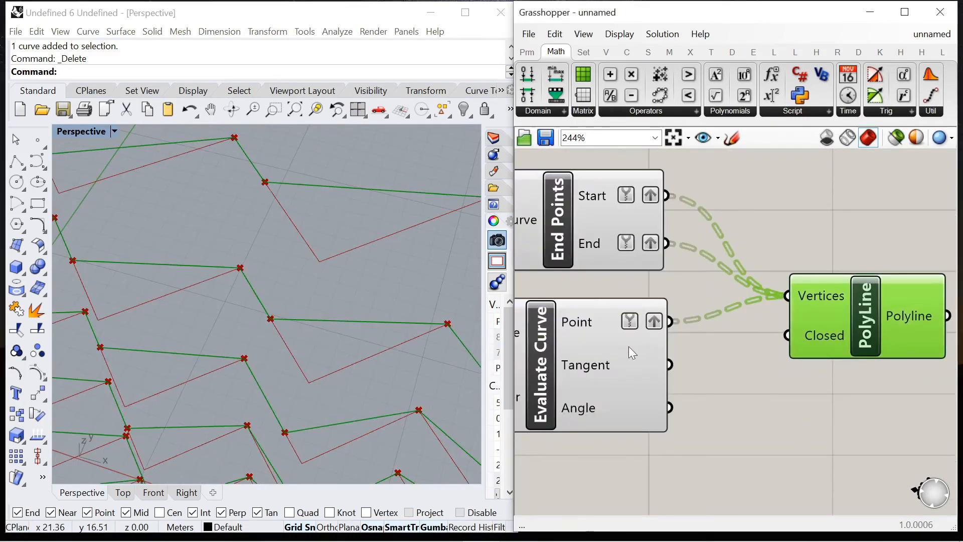
click(628, 347)
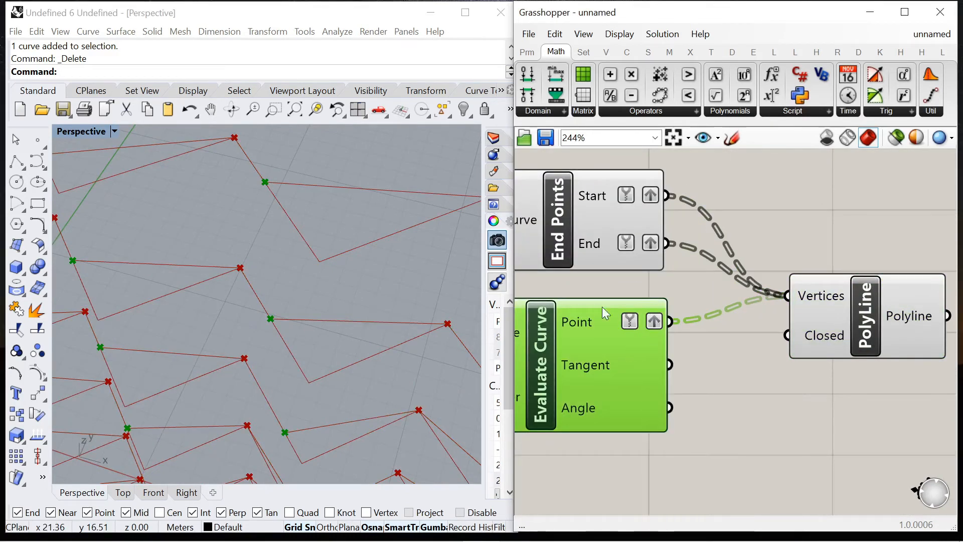
scroll(574, 300, down, 6)
scroll(631, 242, up, 2)
drag(683, 332, 544, 243)
right_click(596, 196)
click(631, 220)
click(633, 222)
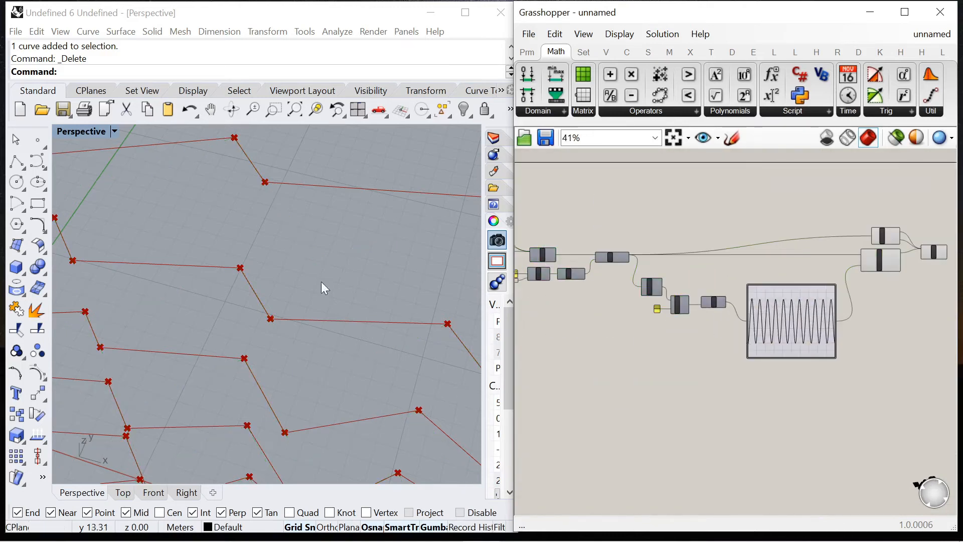
Add a Boolean Toggle, set it to True, connect it to PolyLine's Closed input and place it beside that input
scroll(321, 281, down, 5)
scroll(283, 265, up, 1)
scroll(715, 230, up, 3)
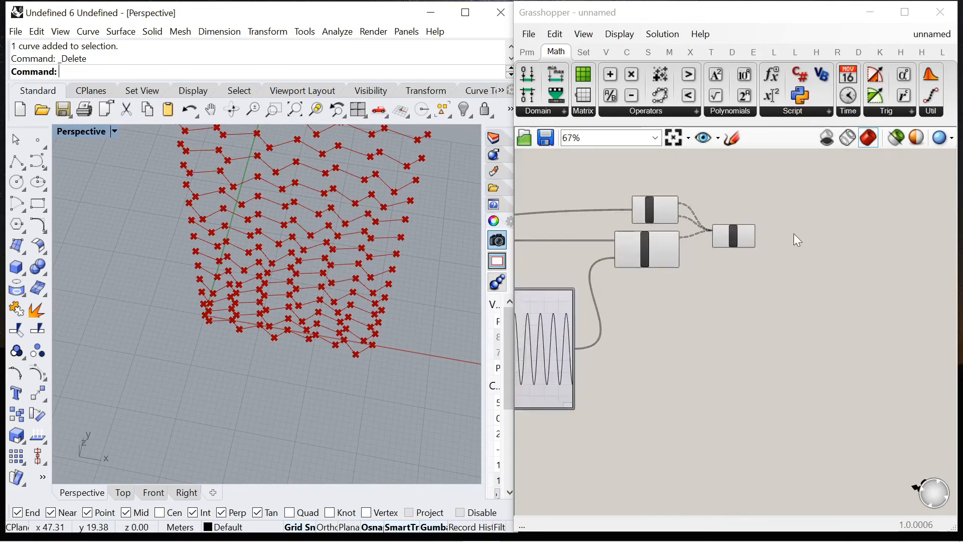
scroll(794, 239, up, 4)
double_click(697, 298)
text(boolean)
click(700, 262)
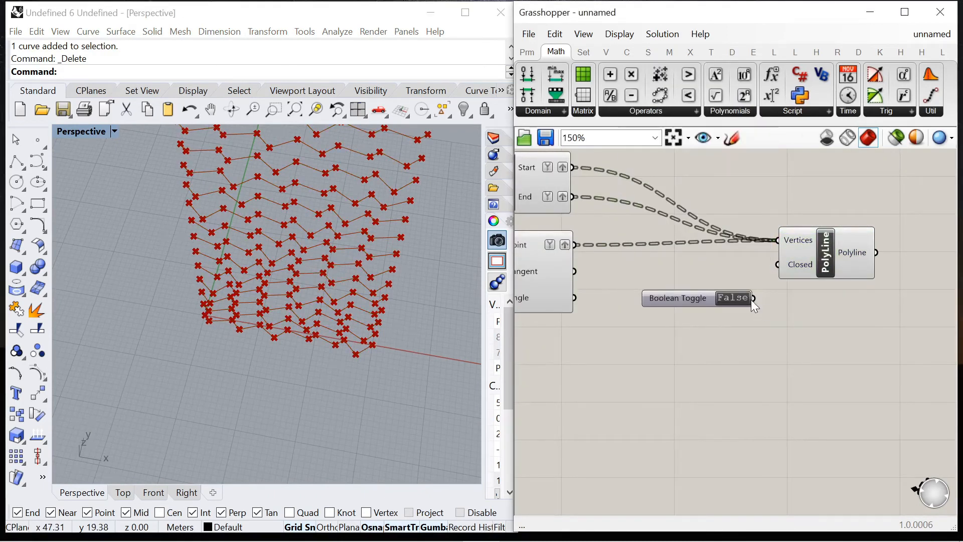
click(736, 298)
drag(805, 258, 819, 269)
drag(680, 296, 679, 284)
scroll(627, 306, down, 3)
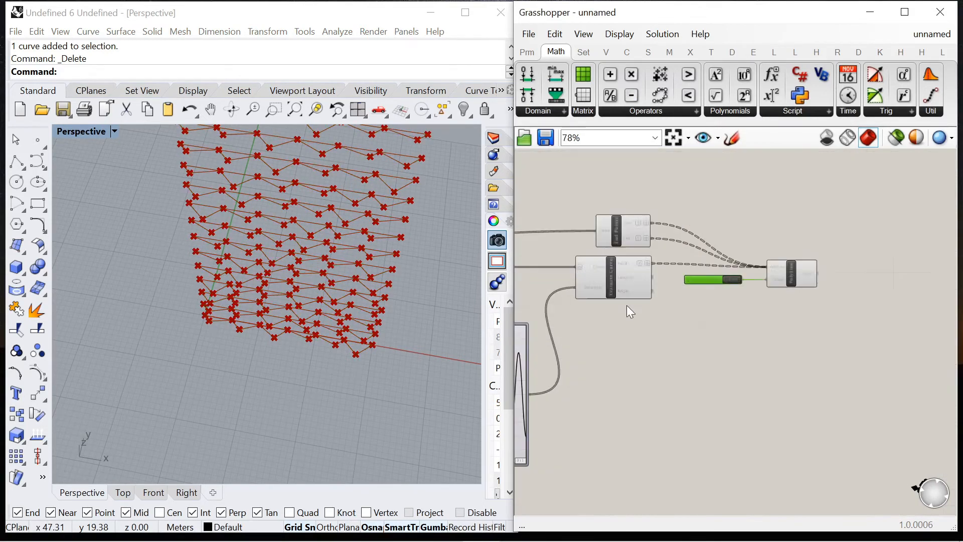
Add a Surface parameter and connect PolyLine's Polyline output to it
scroll(817, 286, up, 2)
double_click(817, 286)
text(s)
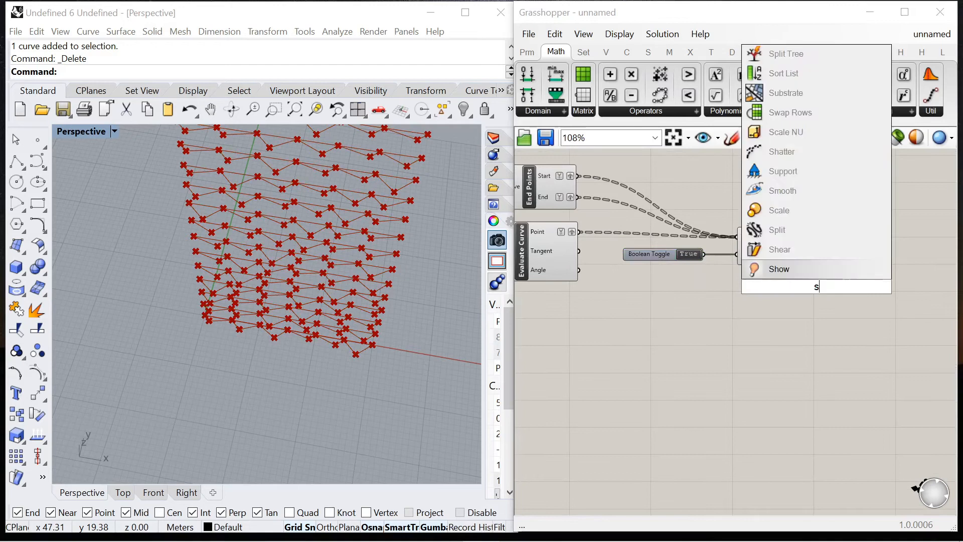
text(urface)
click(797, 271)
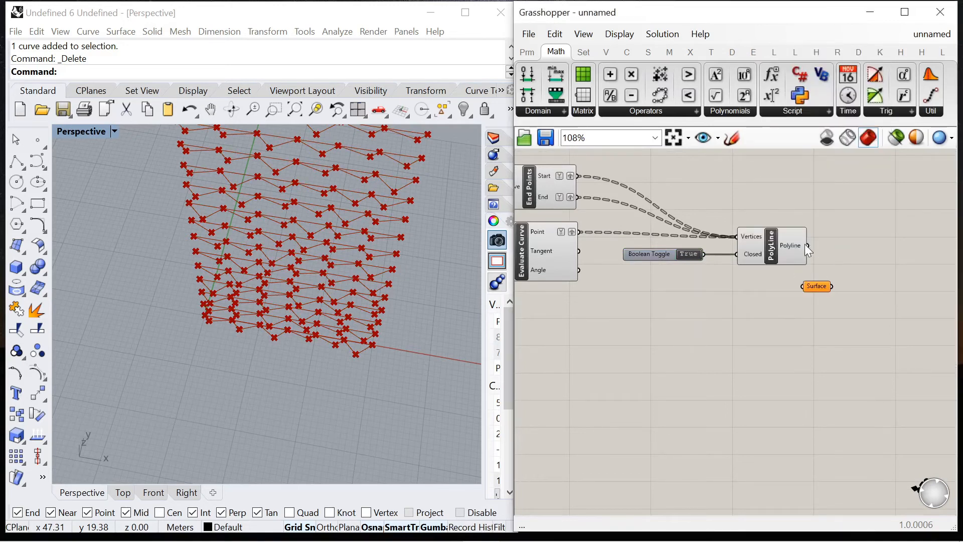
scroll(809, 247, up, 1)
drag(806, 242, 852, 251)
Add a Move component after the Surface parameter and connect the surfaces to its Geometry input
double_click(840, 320)
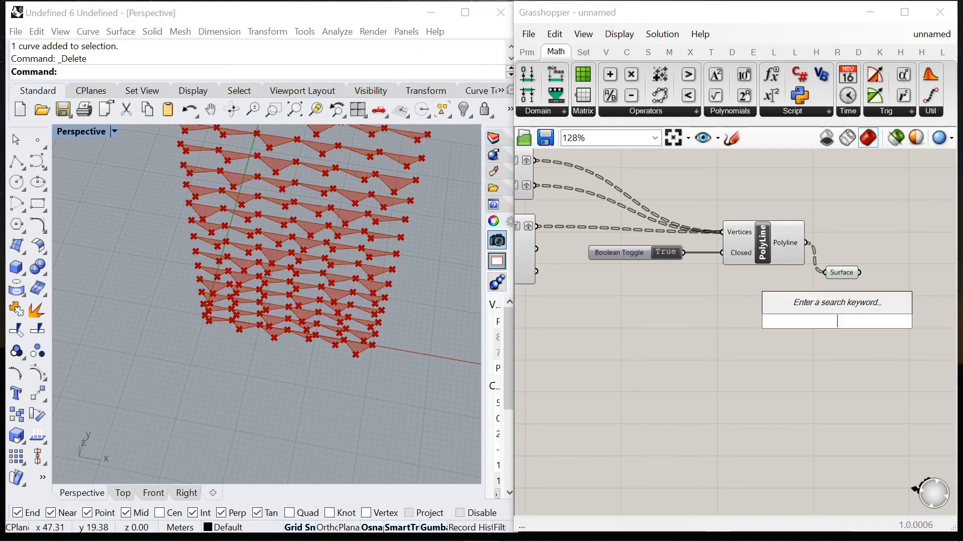
text(move)
click(810, 303)
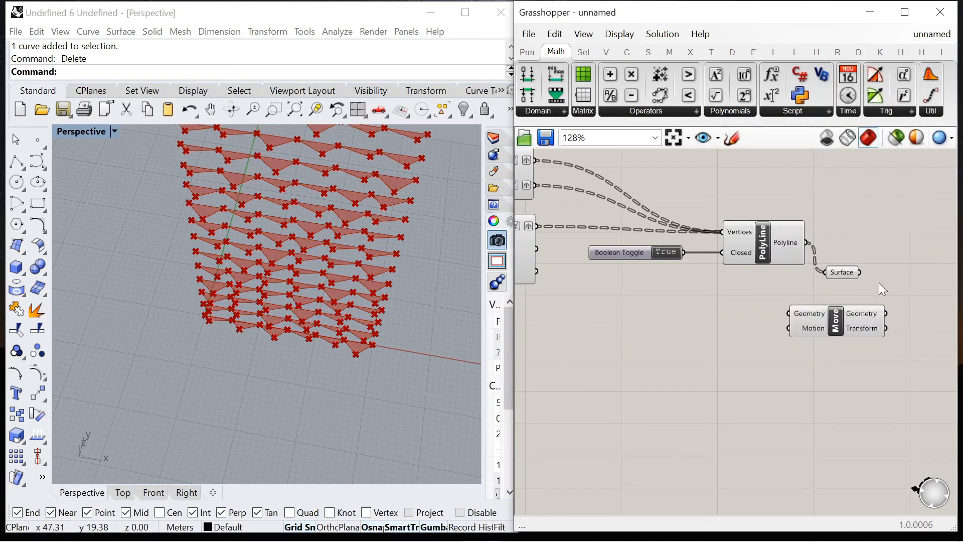
drag(805, 296, 930, 287)
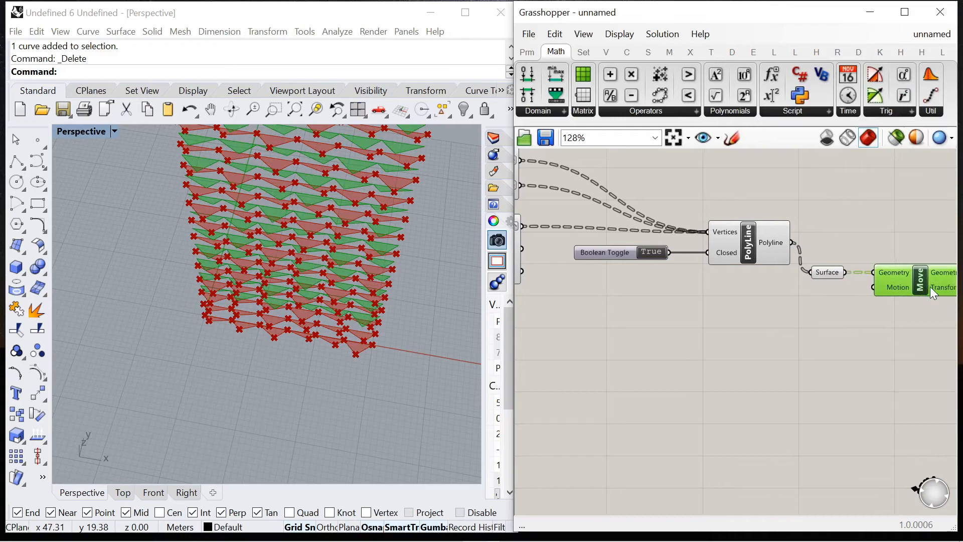
Add a Unit Z component, connect its Unit vector output to Move's Motion input and place it under the Surface parameter
double_click(828, 335)
text(z)
click(809, 321)
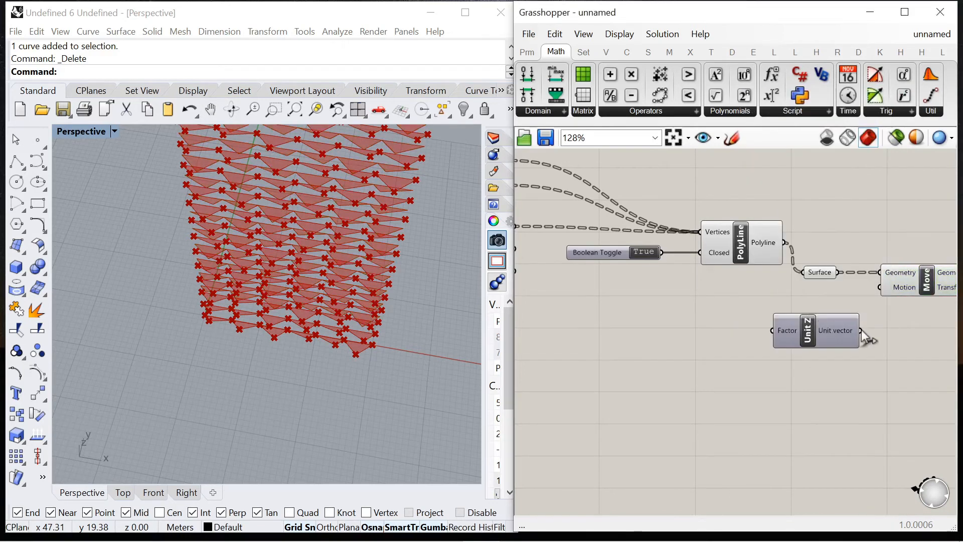
drag(860, 331, 880, 287)
drag(821, 331, 798, 303)
Connect the Panel containing 4, which drives the Series' Step, to the new Unit Z's Factor input
scroll(889, 272, down, 3)
scroll(889, 272, down, 2)
scroll(633, 296, up, 4)
scroll(764, 239, down, 5)
scroll(601, 246, up, 4)
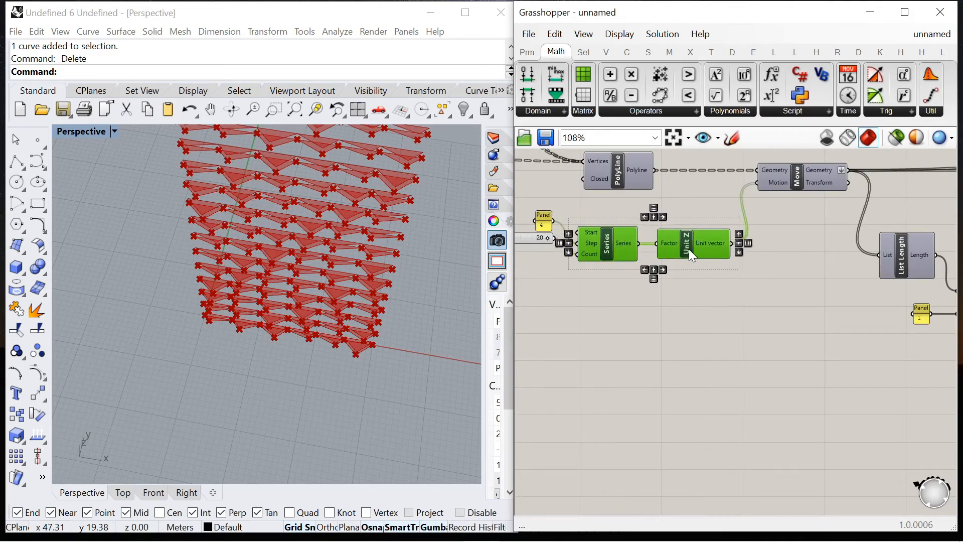
click(572, 243)
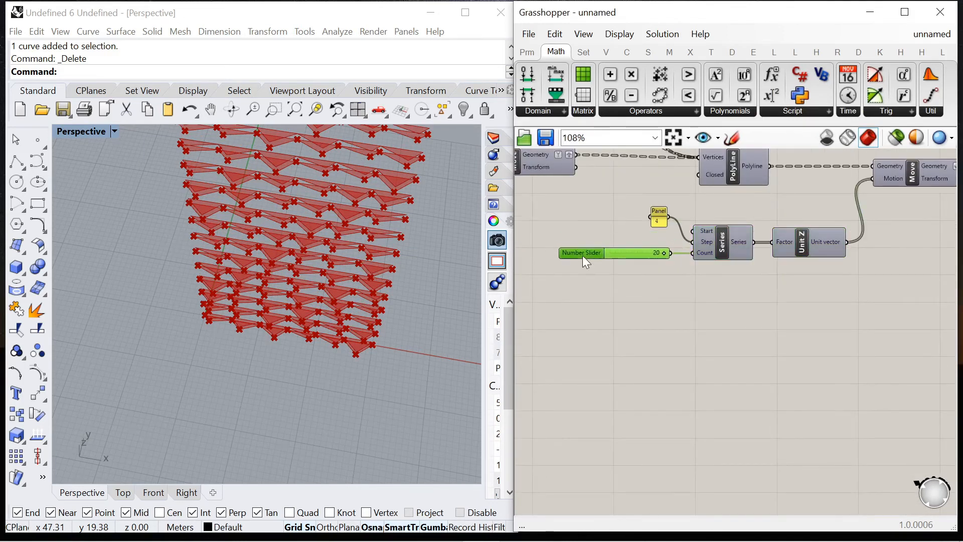
drag(669, 217, 726, 230)
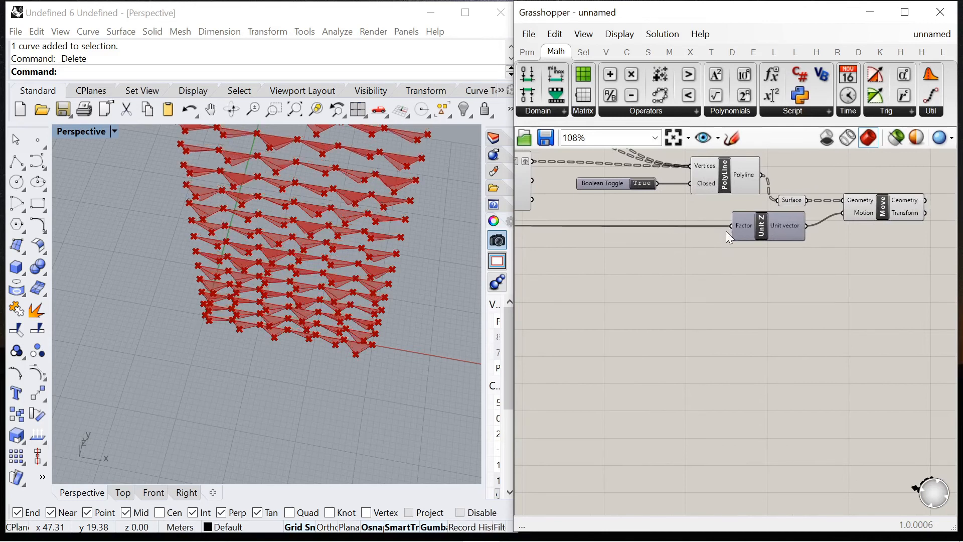
Examine the moved surfaces against the original floor surfaces over the full height of the tower
scroll(328, 258, up, 8)
scroll(329, 261, down, 5)
right_drag(329, 263, 348, 223)
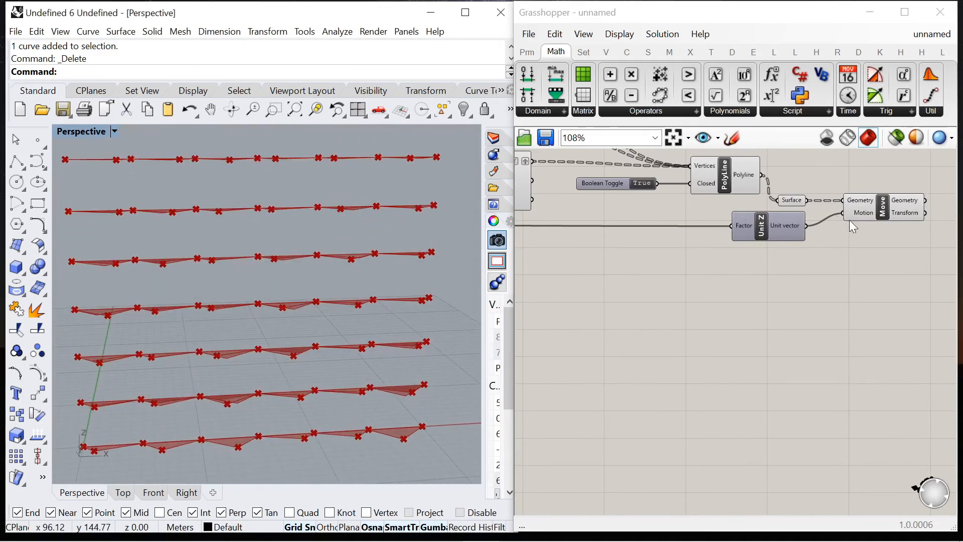
scroll(838, 221, up, 2)
click(763, 227)
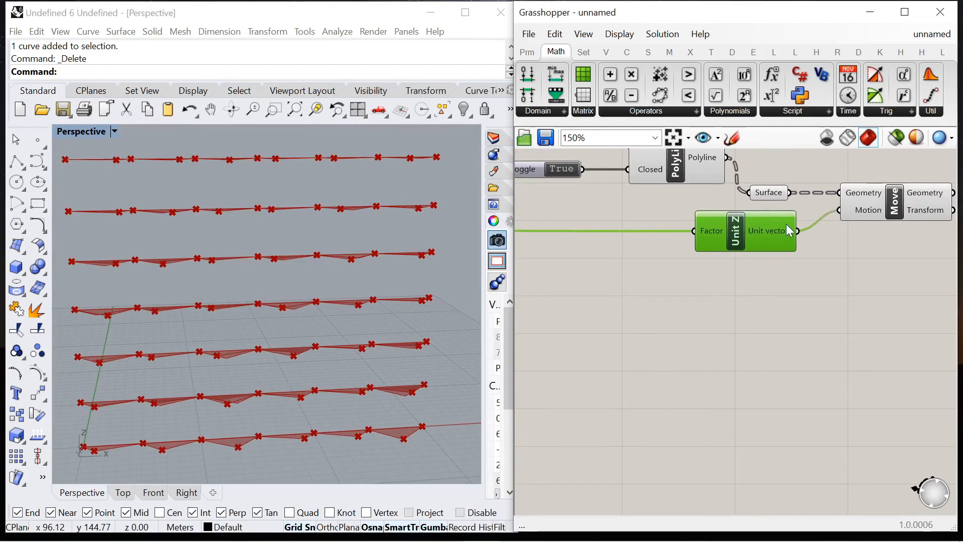
scroll(383, 308, down, 5)
scroll(338, 168, up, 3)
scroll(338, 167, down, 3)
right_drag(338, 167, 312, 273)
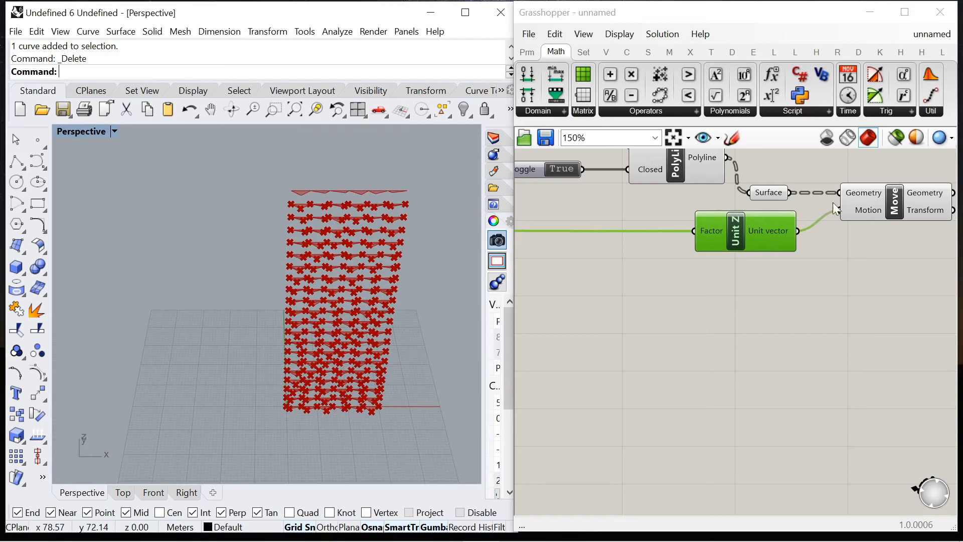
Examine the Surface parameter's data tree and compare the floor spacing with the Panel feeding the Series' Step
scroll(835, 208, up, 2)
mouse_move(754, 199)
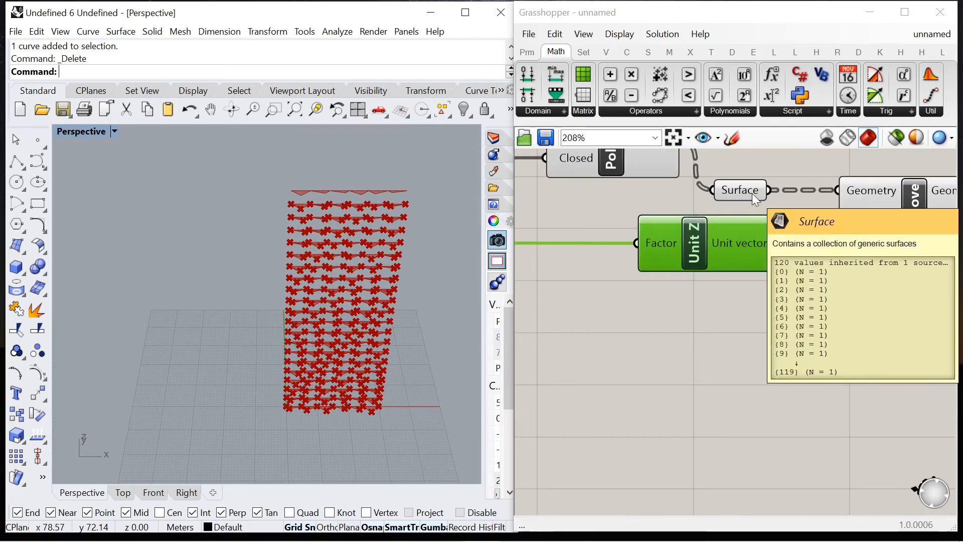
scroll(853, 210, down, 3)
scroll(853, 210, up, 3)
scroll(876, 226, down, 3)
scroll(877, 224, down, 5)
right_drag(664, 231, 904, 244)
scroll(703, 216, up, 9)
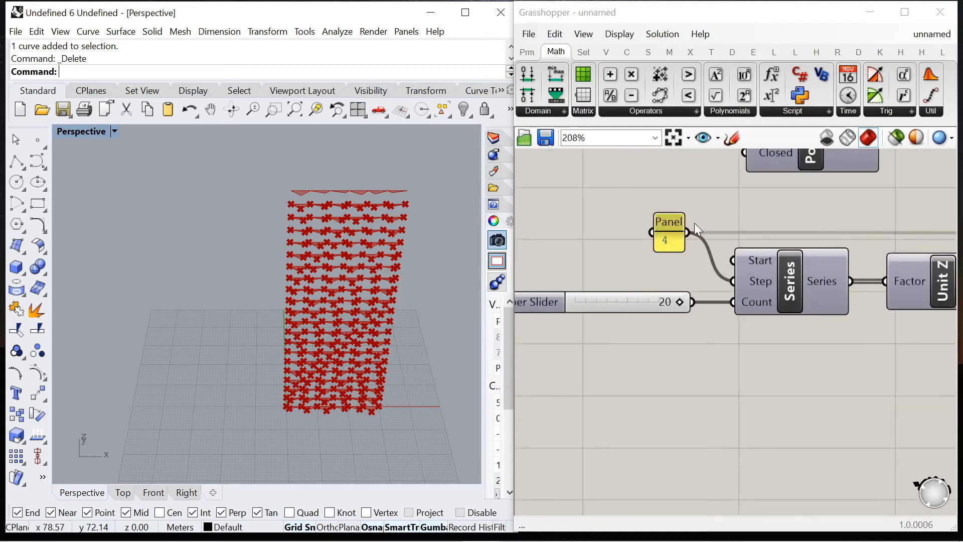
scroll(296, 404, up, 10)
right_drag(325, 348, 326, 301)
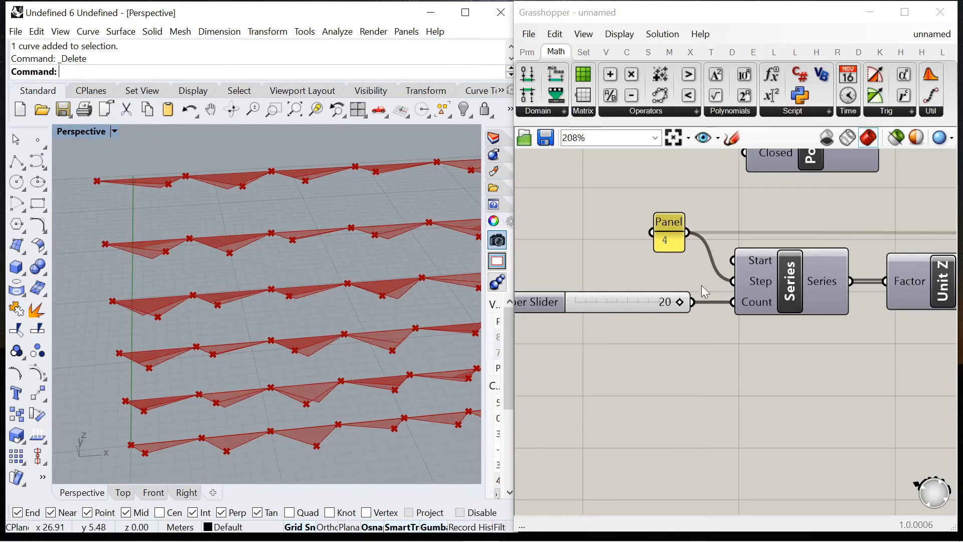
scroll(727, 276, down, 10)
scroll(828, 265, up, 10)
Turn off the preview of End Points, Evaluate Curve and PolyLine, and undo the accidental shift of PolyLine and the Boolean Toggle
drag(855, 293, 675, 201)
right_click(688, 170)
click(739, 192)
click(763, 183)
scroll(830, 262, down, 6)
scroll(838, 262, up, 7)
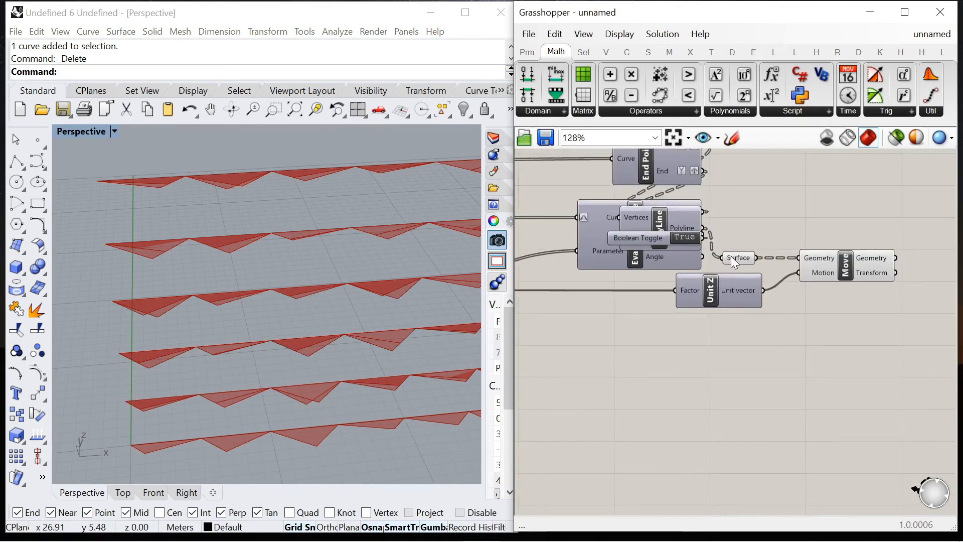
key(ctrl+z)
Turn off the preview of the Surface parameter
click(739, 257)
right_click(738, 208)
click(773, 228)
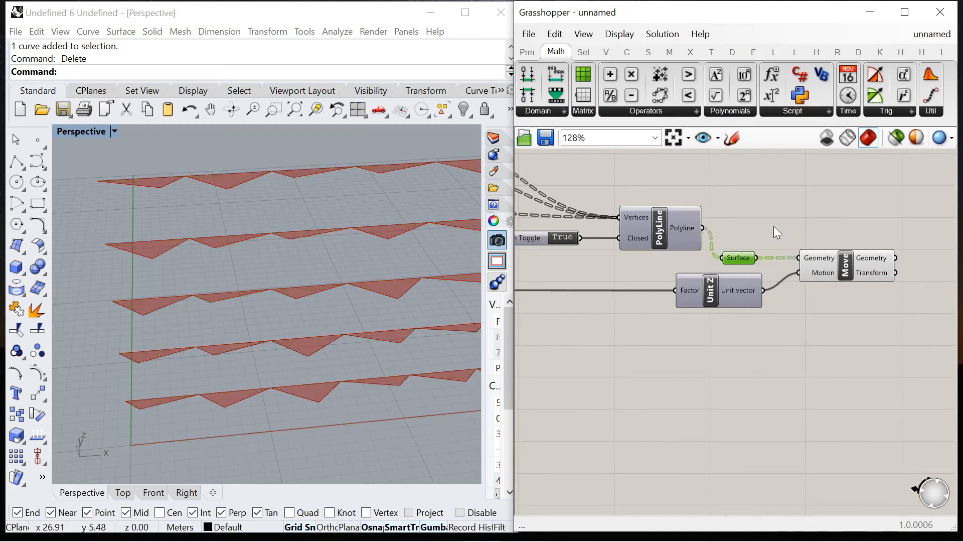
Turn the preview of the Surface parameter back on
scroll(779, 235, up, 1)
click(847, 279)
click(844, 304)
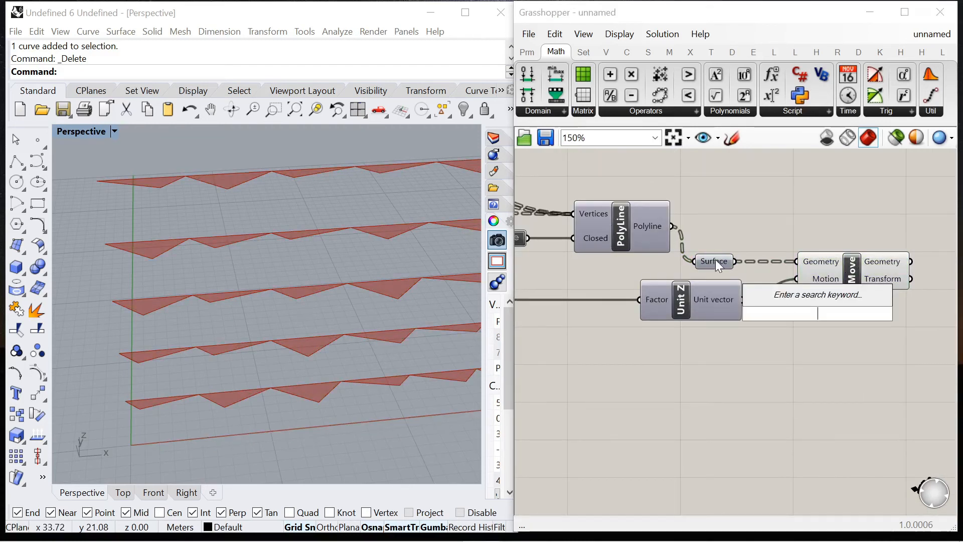
click(715, 260)
right_click(716, 227)
click(745, 233)
Add an Extrude component with Surface as Base and the Unit Z vector as Direction, replacing the deleted Move component
click(833, 309)
text(extrude)
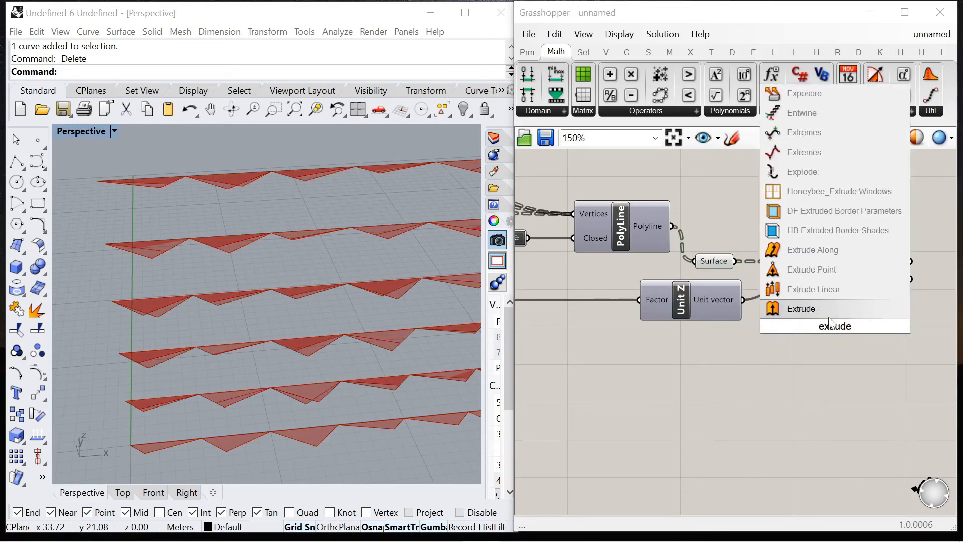
click(829, 315)
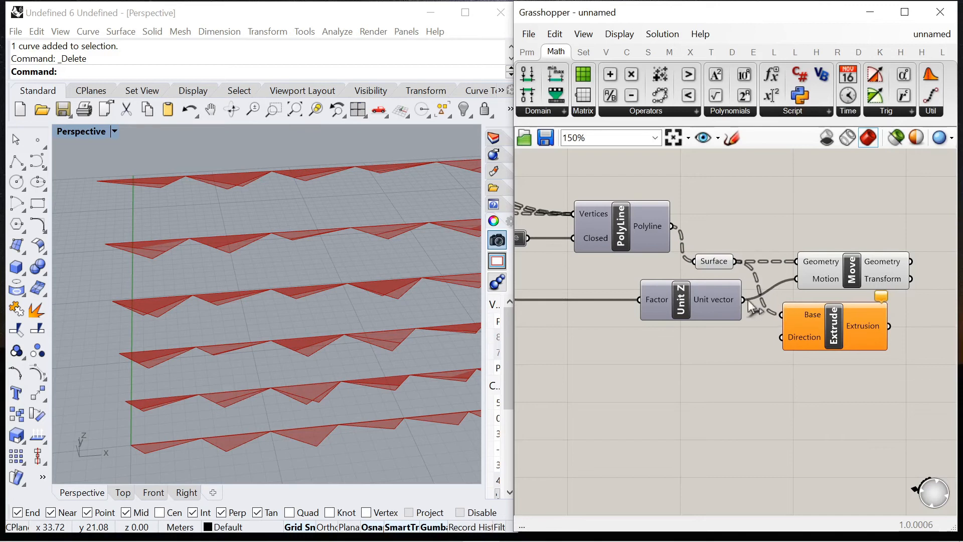
click(833, 271)
key(Delete)
drag(840, 319, 847, 268)
click(701, 325)
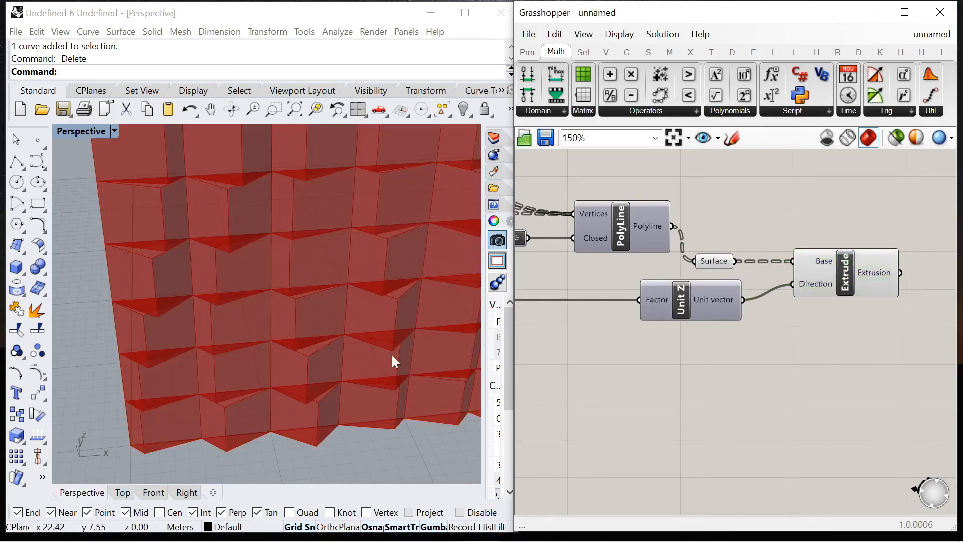
Examine the extruded facade in Rendered display from several angles over the tower's full height
scroll(200, 360, down, 18)
scroll(187, 234, up, 11)
scroll(300, 281, down, 7)
right_drag(298, 280, 314, 232)
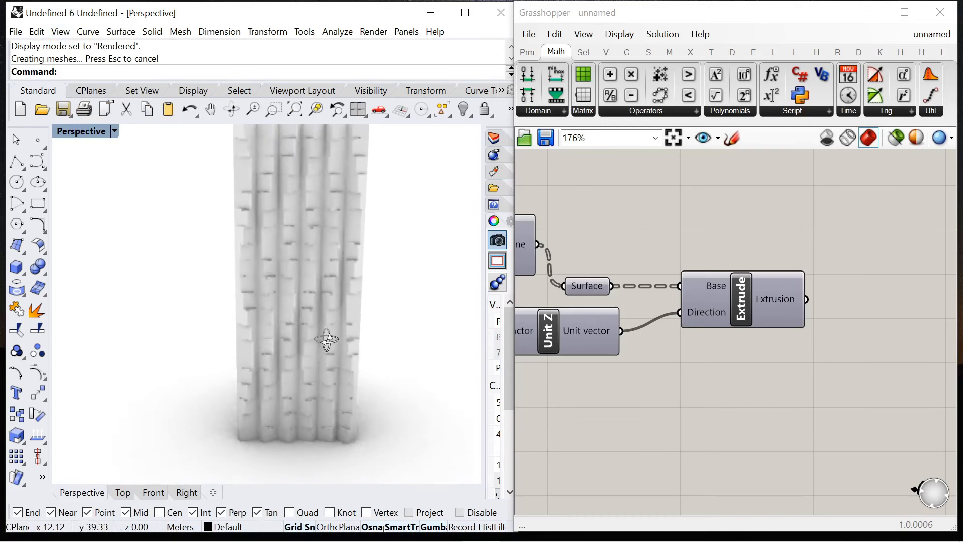
right_drag(327, 337, 312, 336)
scroll(312, 336, down, 3)
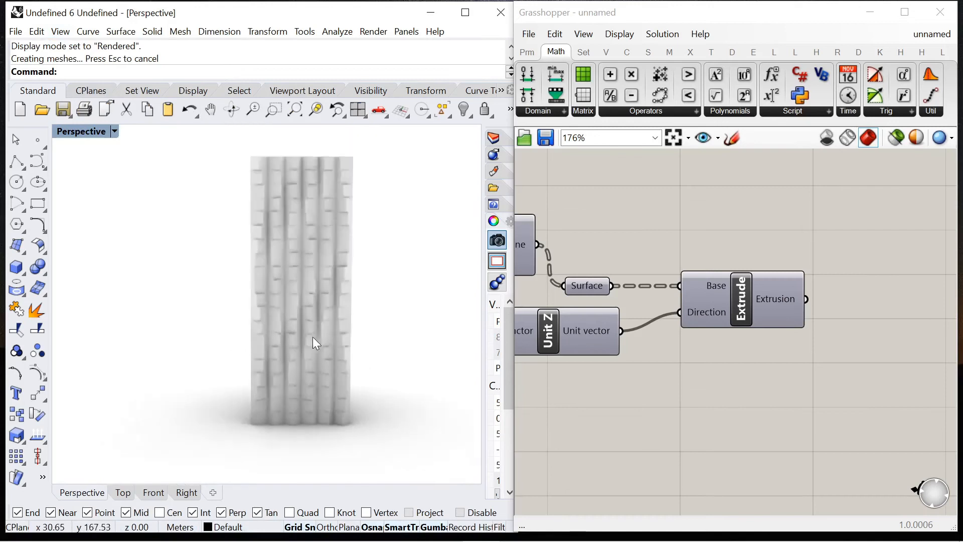
scroll(301, 259, up, 4)
right_drag(301, 259, 255, 235)
right_drag(297, 321, 356, 317)
scroll(275, 272, up, 5)
right_drag(276, 272, 275, 228)
scroll(225, 227, down, 5)
scroll(278, 194, up, 5)
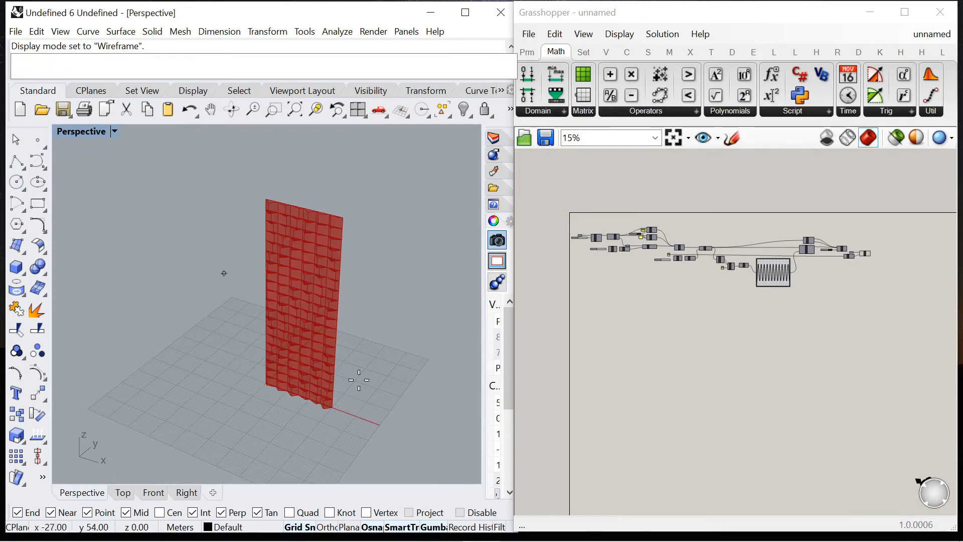
Draw a line on the ground from the facade's base corner, perpendicular to the first base line along the Y direction
scroll(313, 391, up, 4)
click(288, 377)
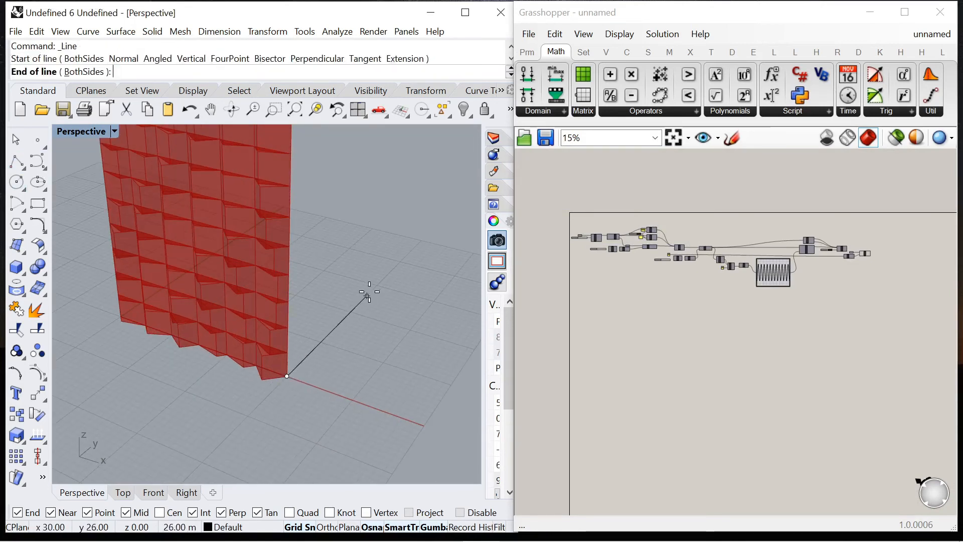
scroll(376, 283, up, 3)
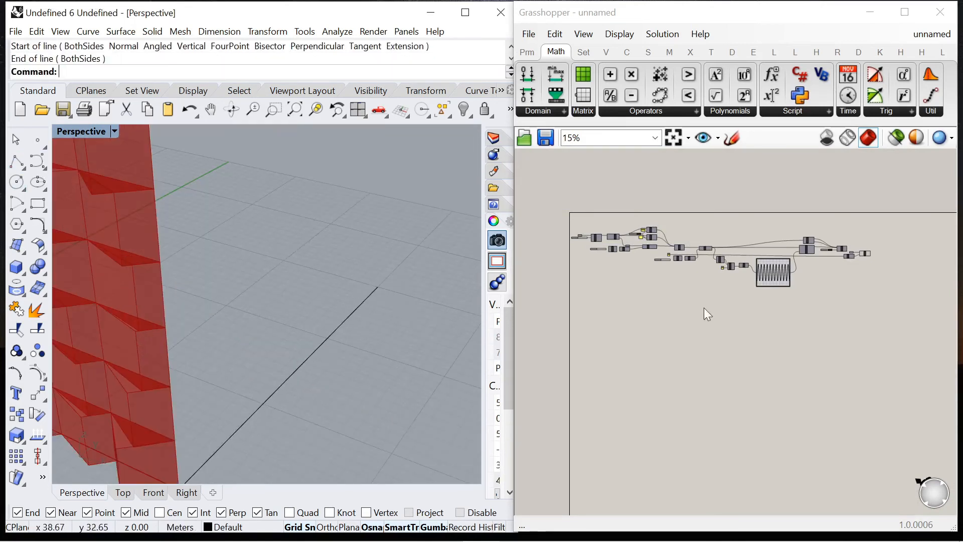
Add a Curve parameter to the canvas and reference the newly drawn line in it
scroll(592, 283, up, 4)
text(curve)
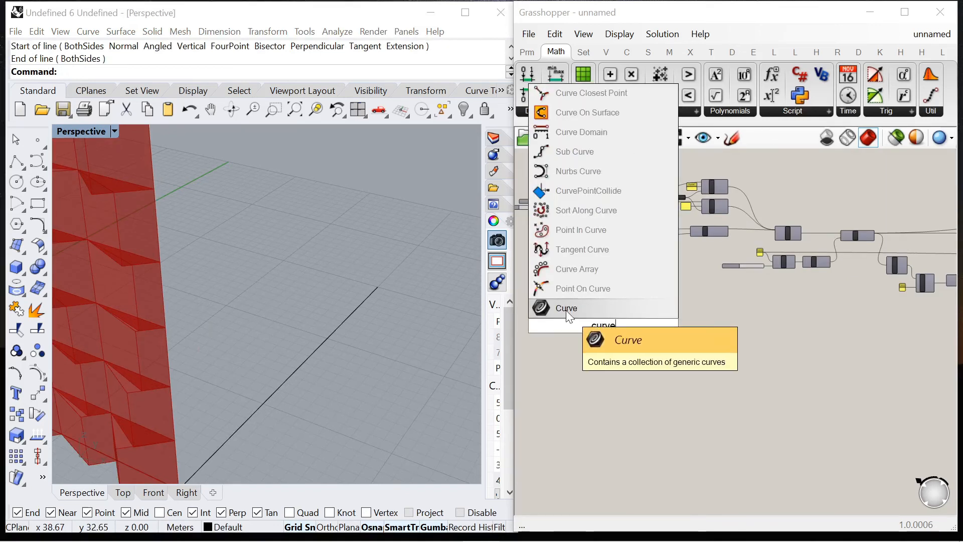
click(567, 312)
right_click(604, 326)
click(648, 435)
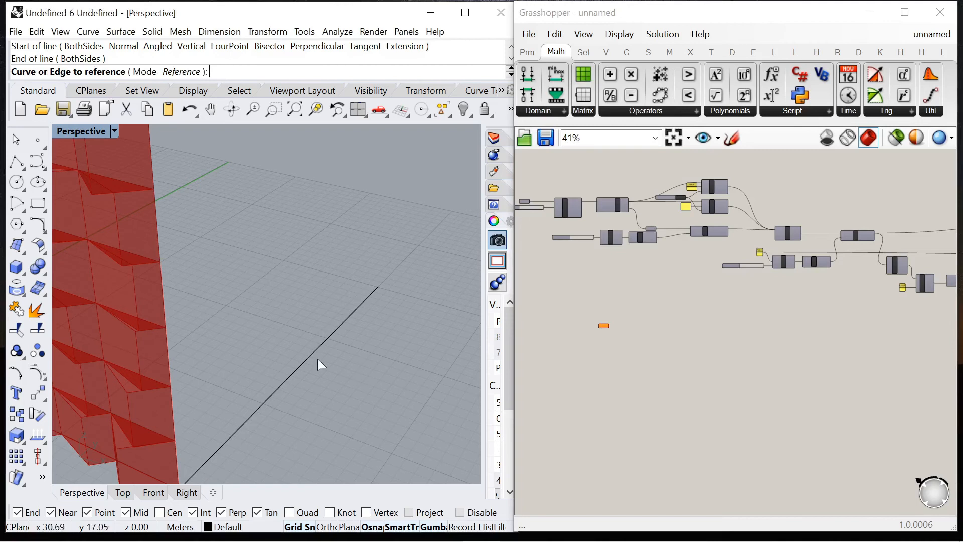
scroll(574, 331, up, 5)
scroll(678, 326, down, 5)
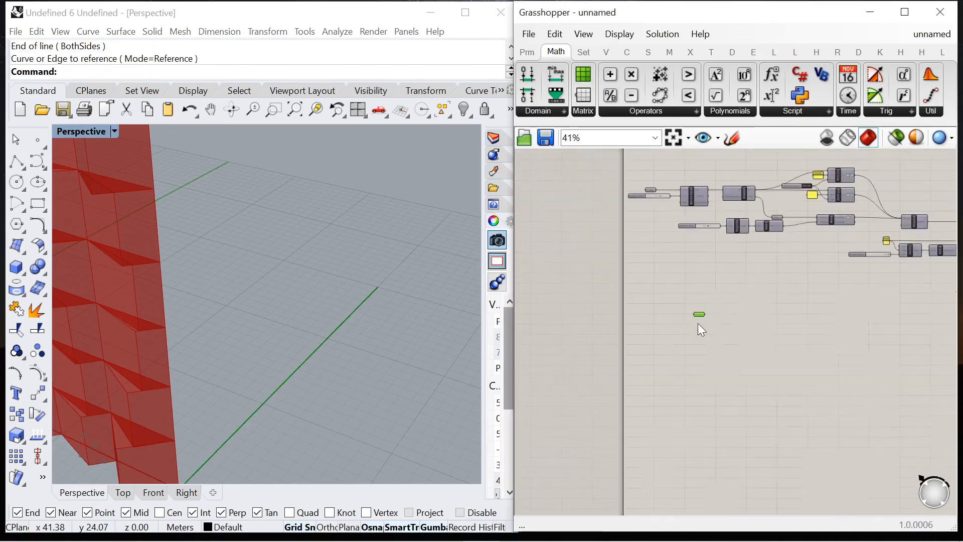
Duplicate the whole facade definition below the original, leaving out the new Curve parameter
scroll(623, 292, down, 5)
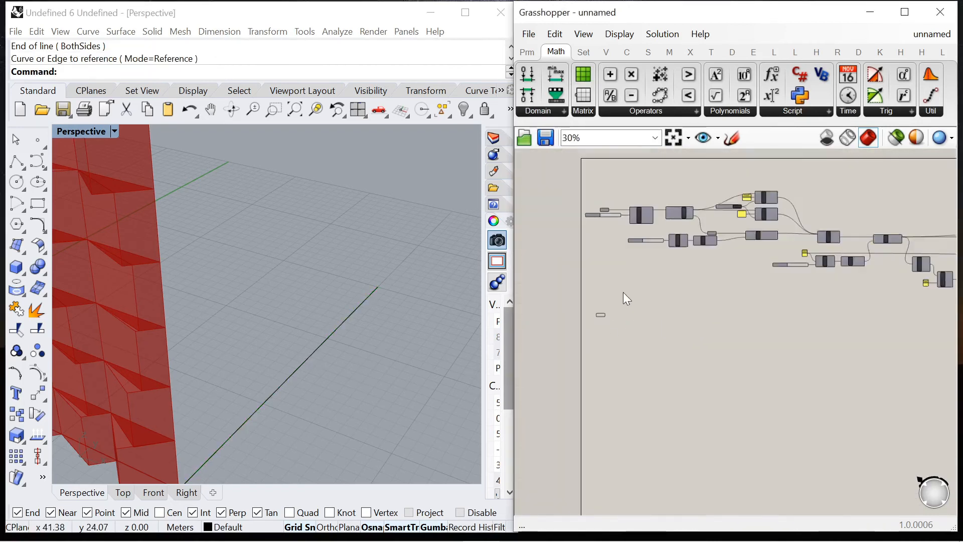
drag(906, 264, 587, 218)
alt+drag(673, 239, 684, 296)
Feed the new Curve parameter into the duplicated Divide Curve and put it in place of the deleted copied Curve parameter
scroll(613, 278, up, 4)
scroll(611, 281, up, 3)
scroll(583, 291, down, 1)
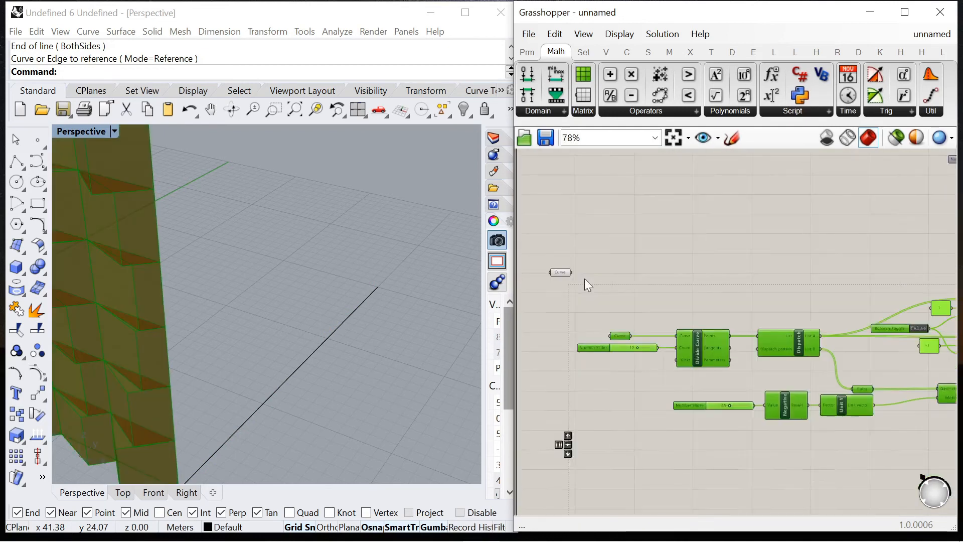
click(583, 282)
scroll(590, 287, up, 4)
drag(629, 308, 730, 341)
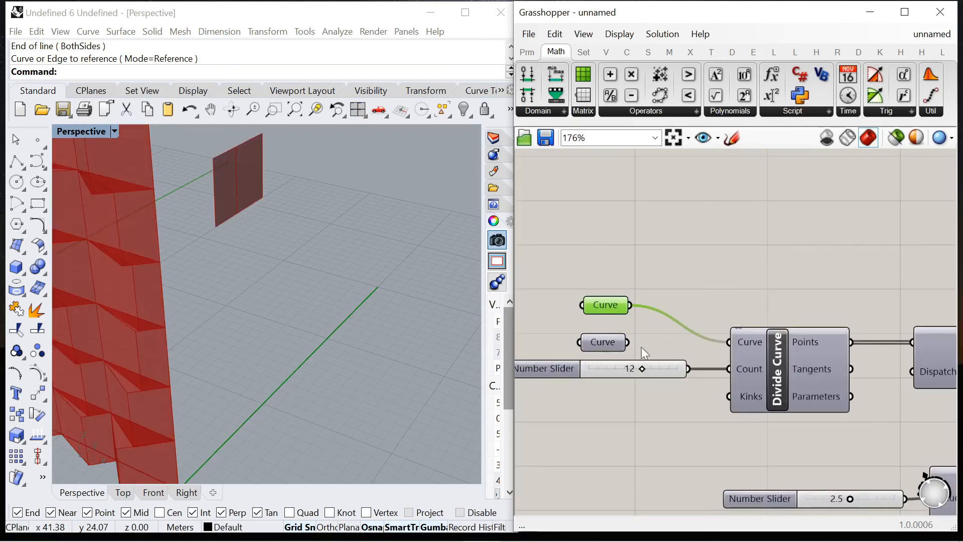
click(606, 341)
key(Delete)
drag(606, 308, 610, 340)
right_click(607, 269)
click(637, 289)
click(639, 280)
Add a Unit X component, connect its vector to the duplicated Move's Motion, and delete the duplicated Unit Y
scroll(642, 277, down, 2)
scroll(763, 332, up, 2)
right_drag(826, 365, 687, 347)
click(746, 345)
scroll(745, 344, down, 2)
scroll(703, 356, up, 2)
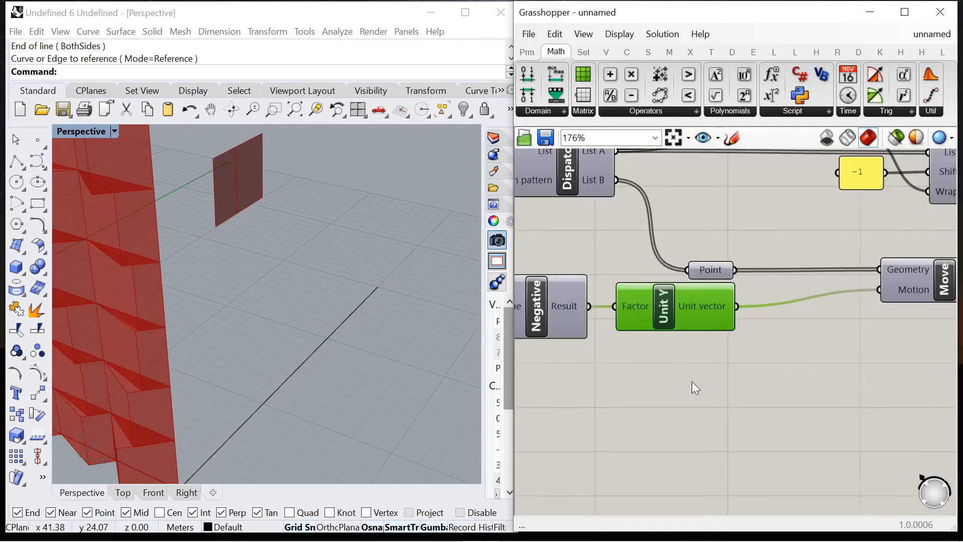
double_click(691, 381)
text(x)
click(672, 363)
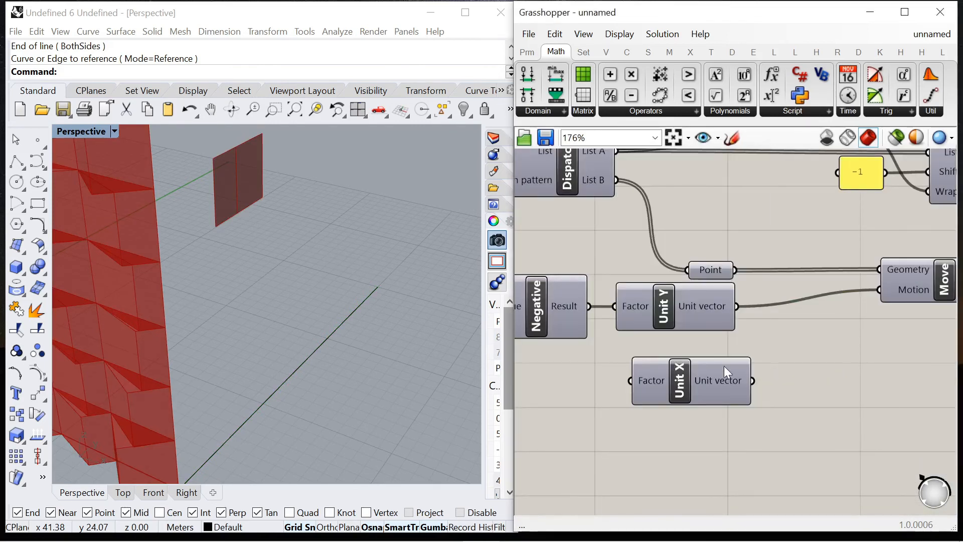
drag(751, 379, 879, 289)
click(679, 307)
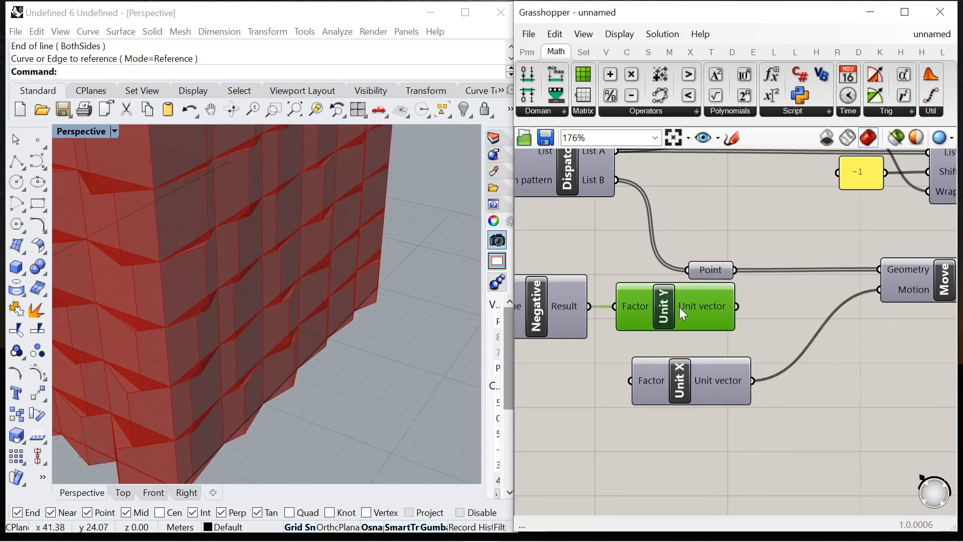
key(Delete)
Connect the 2.5 Number Slider directly to Unit X's Factor, delete the duplicated Negative component, and move the slider beside Unit X
scroll(613, 309, down, 3)
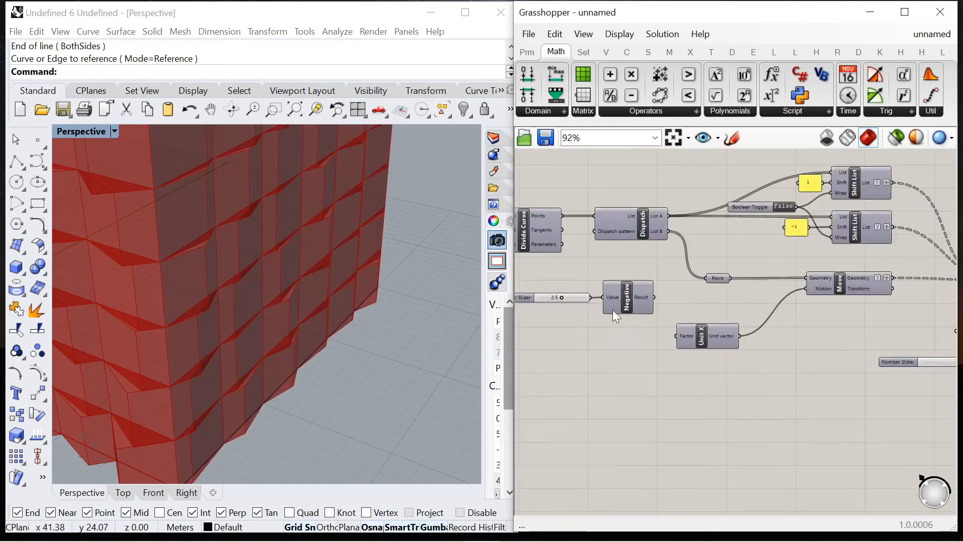
scroll(588, 287, up, 3)
drag(587, 289, 726, 352)
click(656, 284)
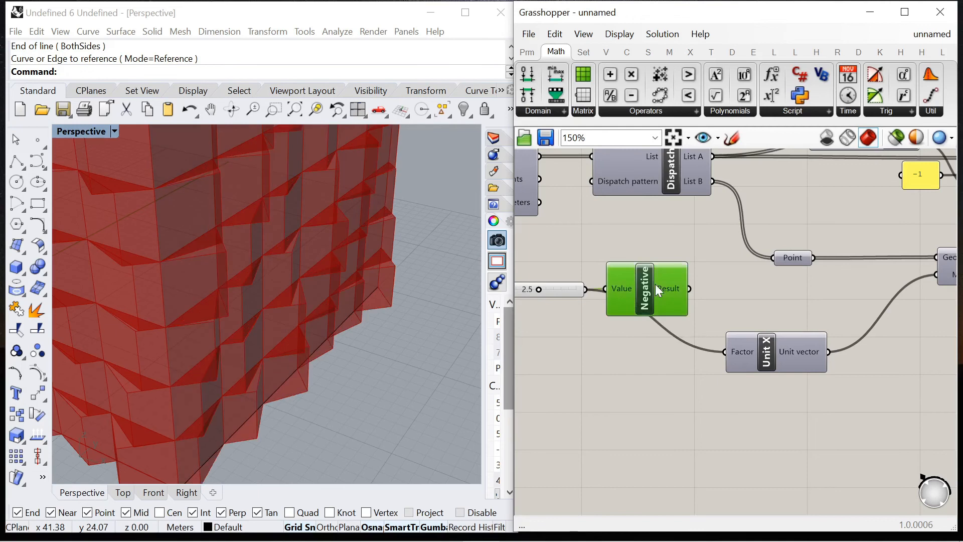
key(Delete)
scroll(526, 288, down, 2)
drag(592, 288, 645, 333)
click(592, 345)
Connect the original Graph Mapper to the duplicated Evaluate Curve, and delete the duplicated Graph Mapper with its preceding components
scroll(323, 355, down, 10)
right_drag(361, 263, 316, 230)
scroll(317, 245, up, 4)
right_drag(332, 315, 315, 275)
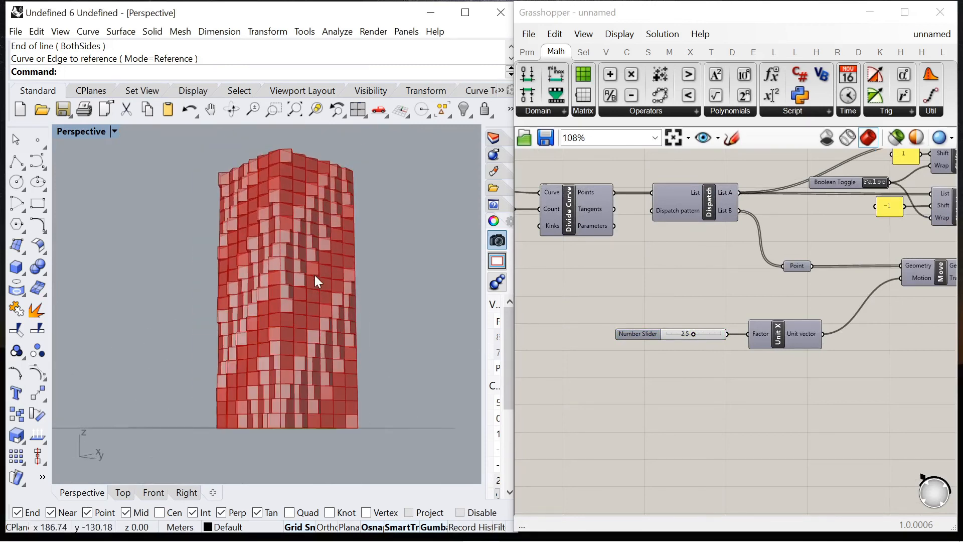
scroll(779, 309, down, 8)
scroll(703, 335, up, 6)
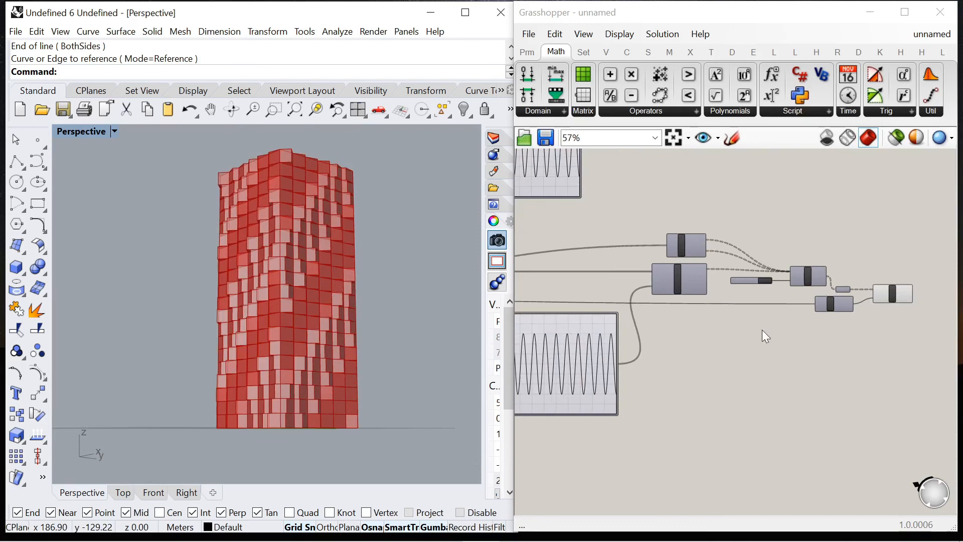
scroll(606, 222, up, 2)
scroll(602, 191, down, 2)
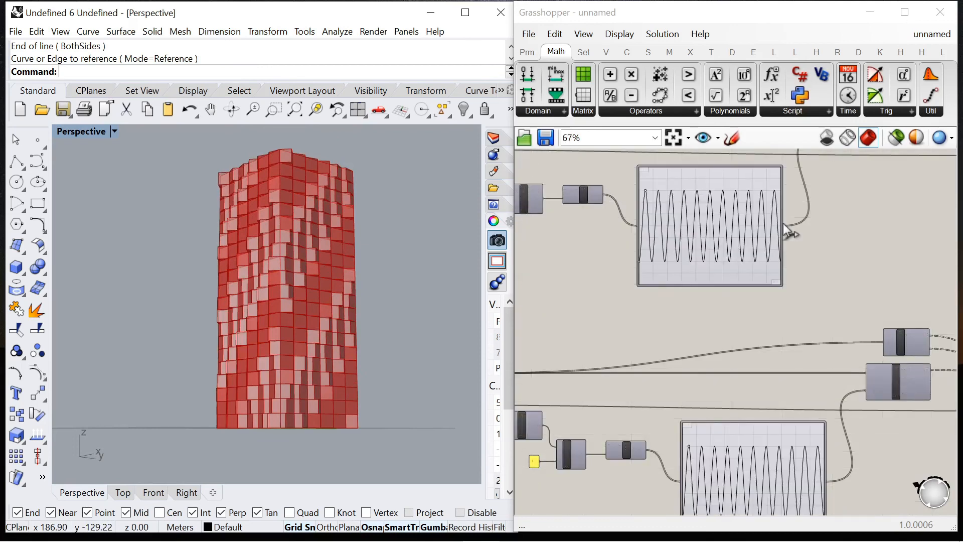
drag(857, 393, 863, 392)
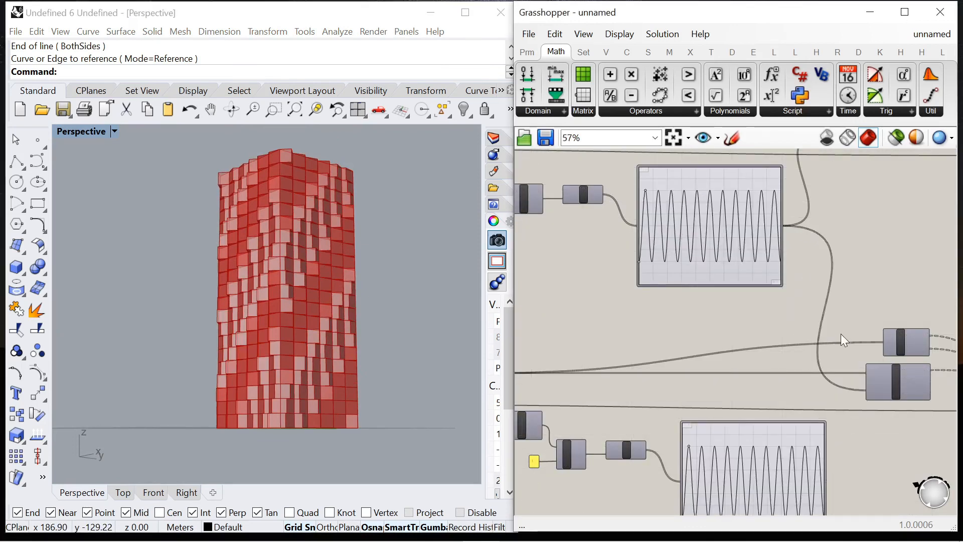
scroll(803, 391, down, 1)
drag(691, 435, 582, 365)
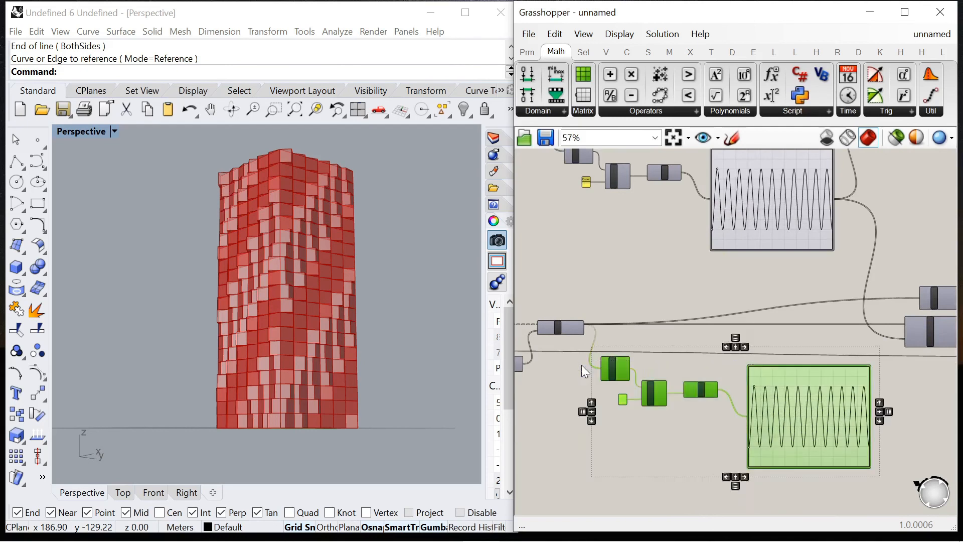
key(Delete)
Adjust the shared Graph Mapper's sine wave with its upper handle to change the wave pattern on both facades
scroll(677, 158, up, 1)
mouse_move(361, 211)
right_down()
mouse_move(340, 219)
mouse_move(389, 206)
mouse_move(307, 226)
mouse_move(383, 236)
mouse_move(370, 227)
right_up()
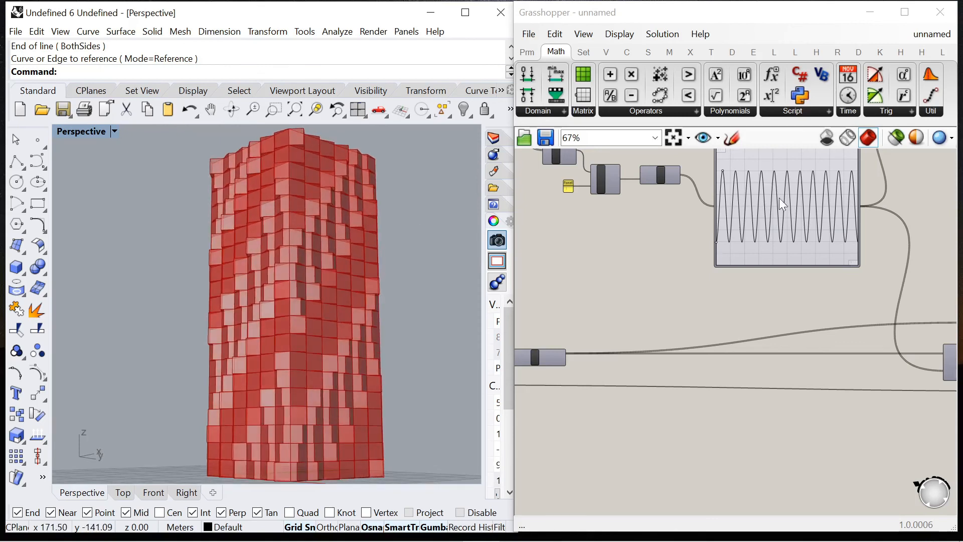
scroll(722, 172, up, 6)
mouse_move(706, 180)
mouse_down()
mouse_move(732, 197)
mouse_move(705, 182)
mouse_up()
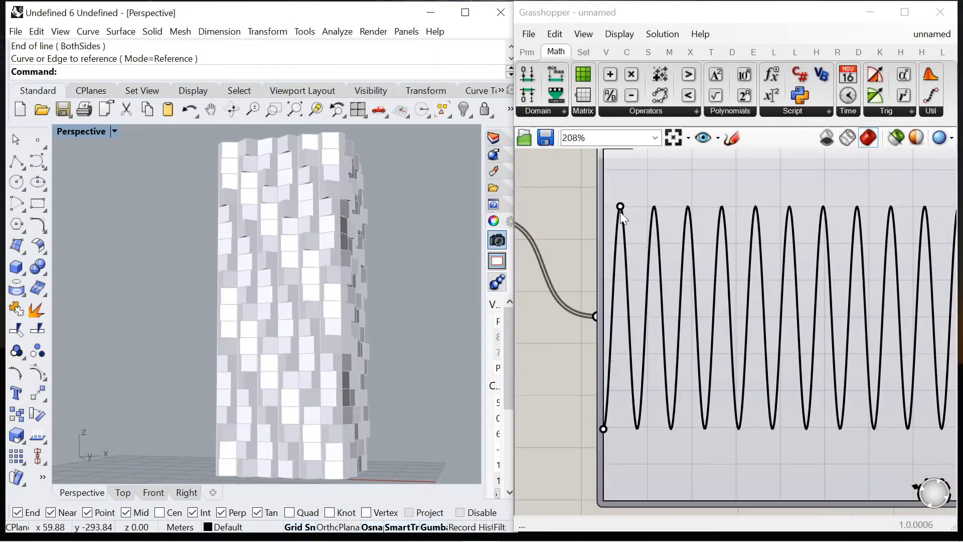
mouse_move(620, 212)
mouse_down()
mouse_move(642, 209)
mouse_move(670, 259)
mouse_move(674, 228)
mouse_move(626, 206)
mouse_up()
Examine the tower's wavy facades in Rendered display, looking up from near the base
right_drag(311, 291, 365, 274)
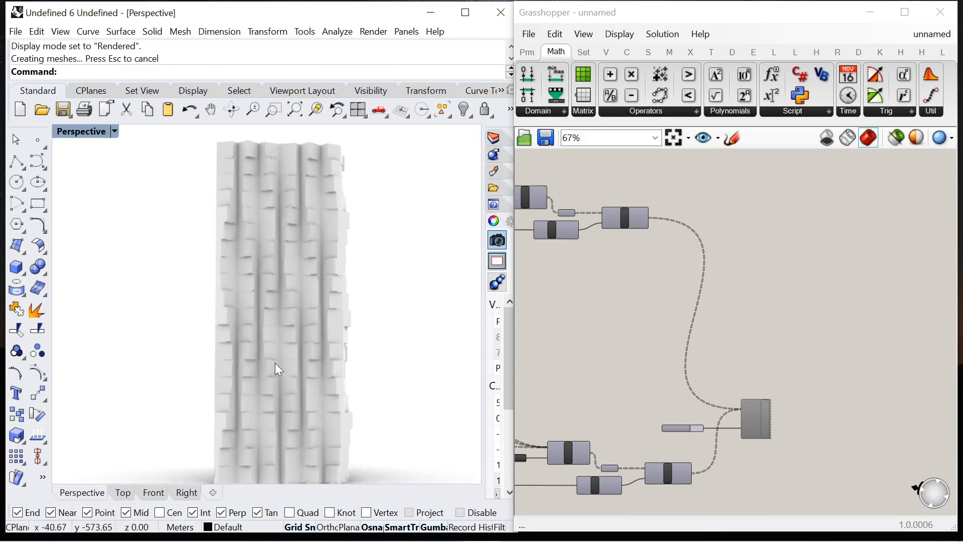
right_drag(288, 370, 275, 186)
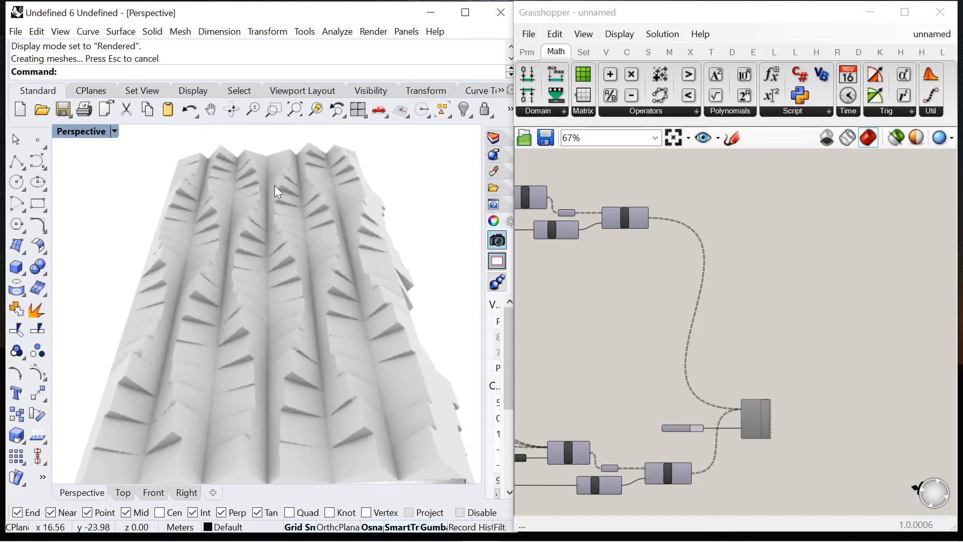